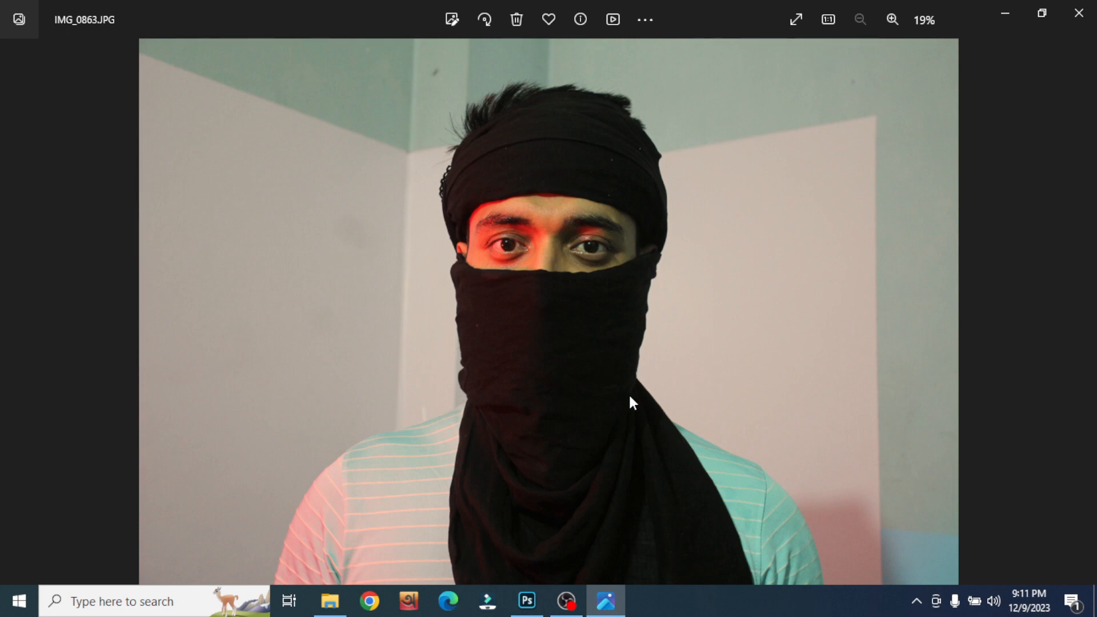
Close the IMG_0863 photo preview and open the Artboard 2 image from the fire folder
left_click(1078, 12)
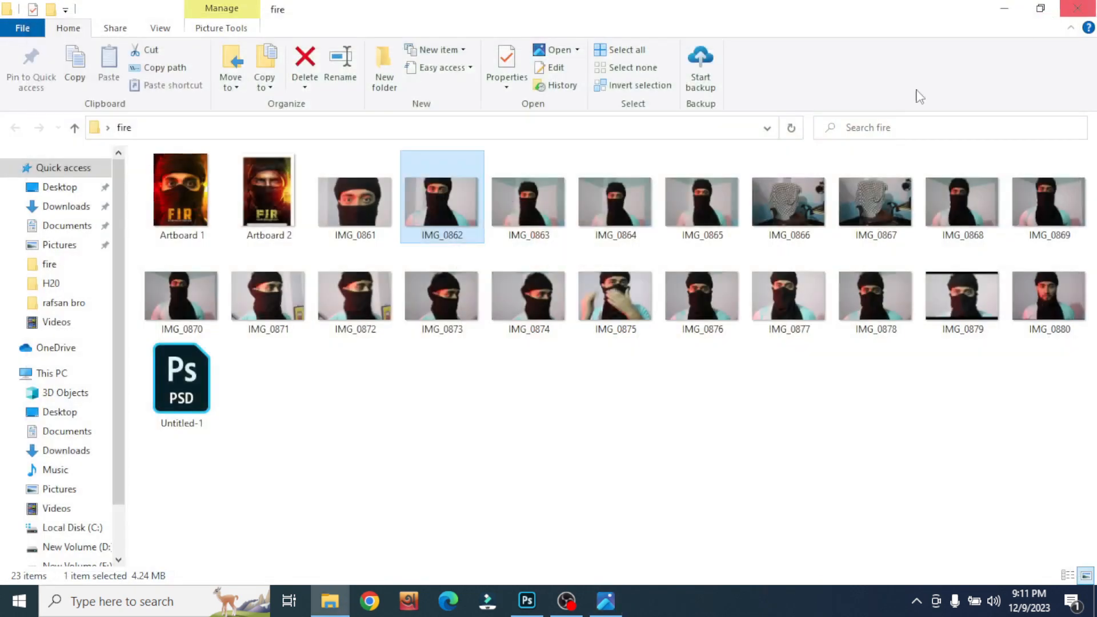
double_click(294, 218)
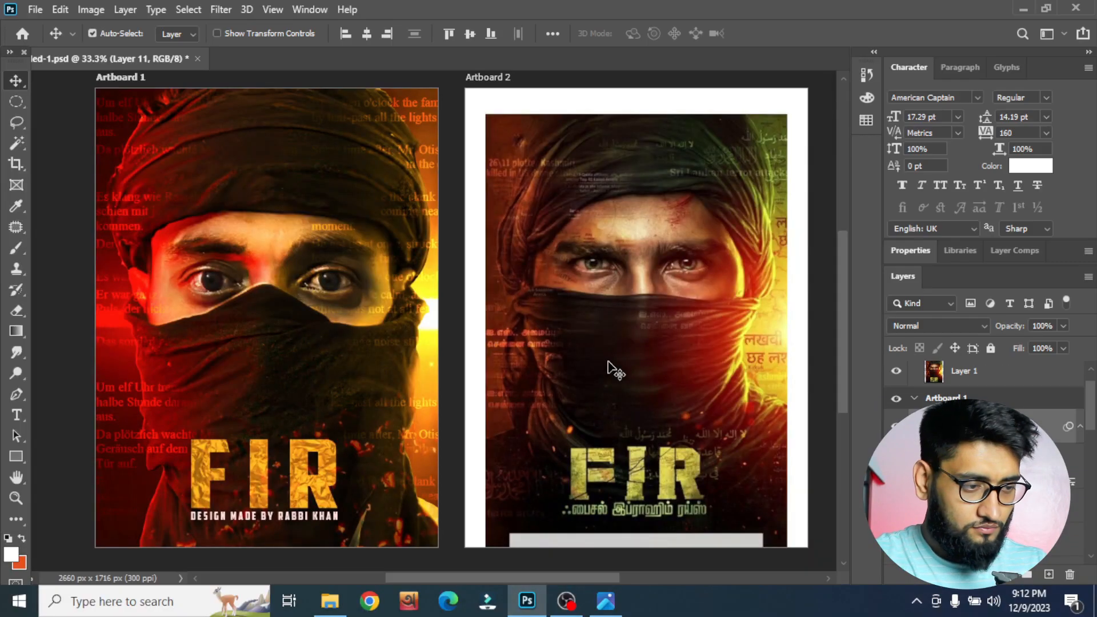
In Photoshop, compare the recreated FIR poster on Artboard 1 with the reference poster on Artboard 2, including faces, lighting and title text
scroll(406, 318, "up", 1)
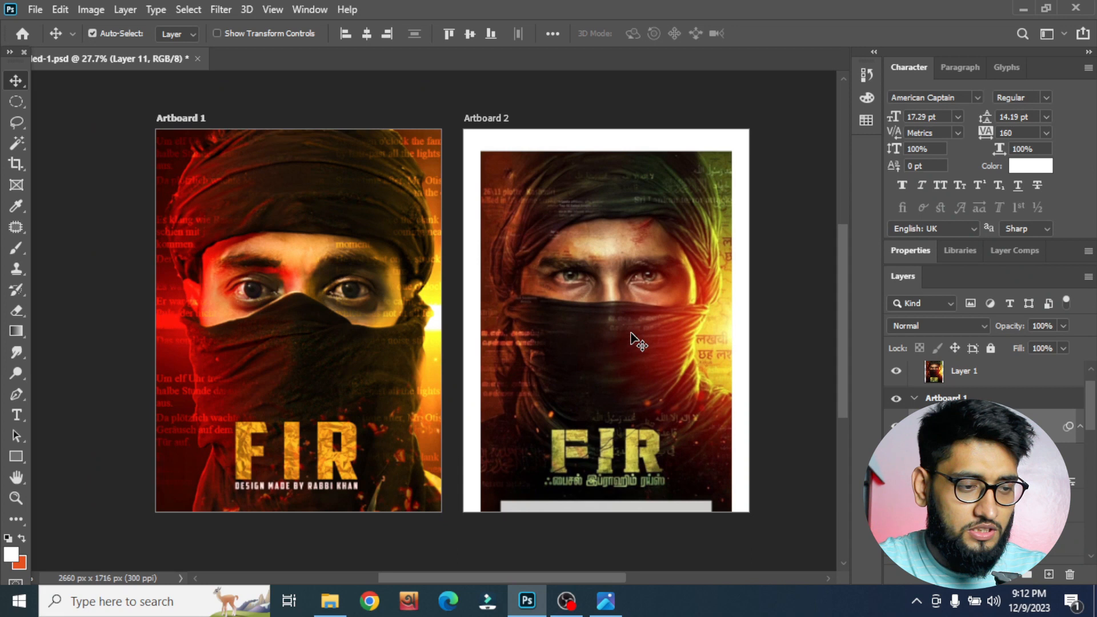
scroll(631, 338, "up", 2)
scroll(649, 291, "down", 2)
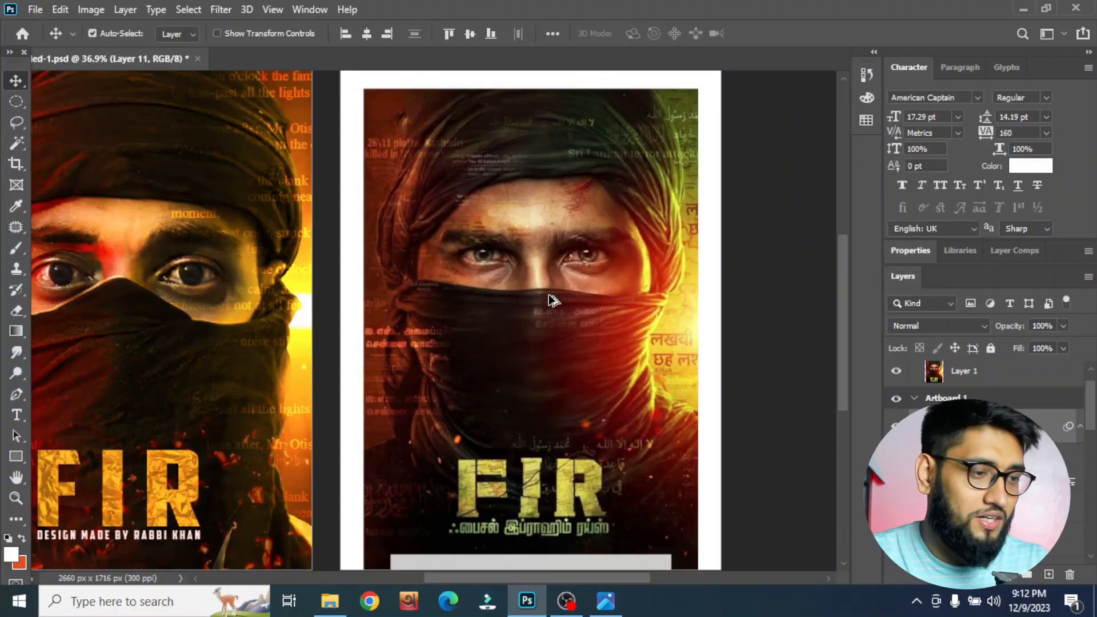
scroll(550, 299, "down", 2)
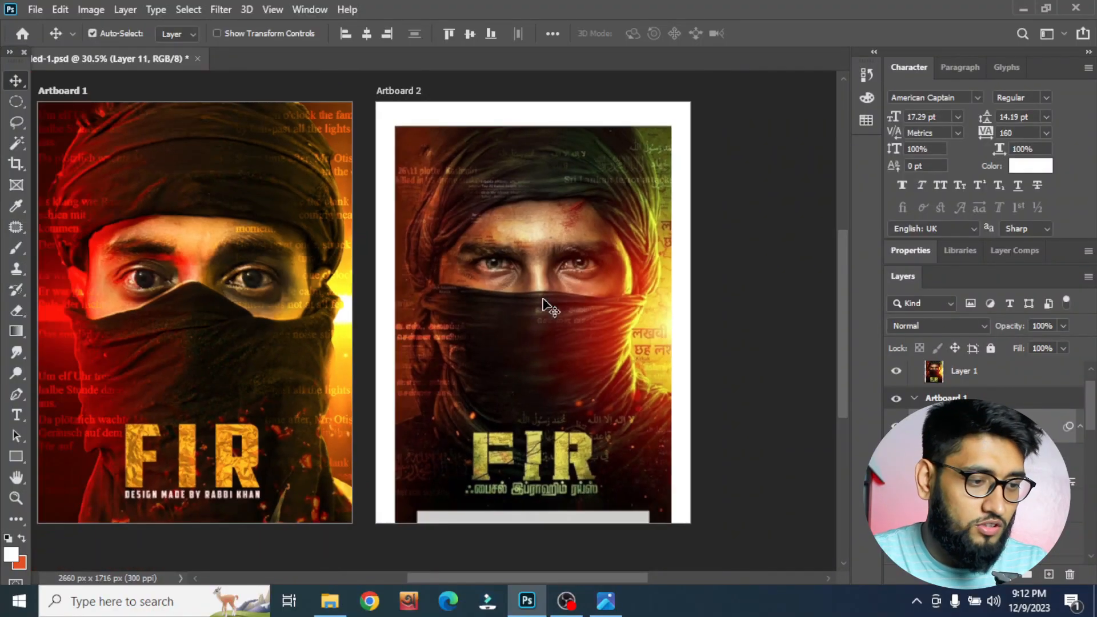
left_click_drag(436, 314, 514, 321)
scroll(574, 314, "up", 1)
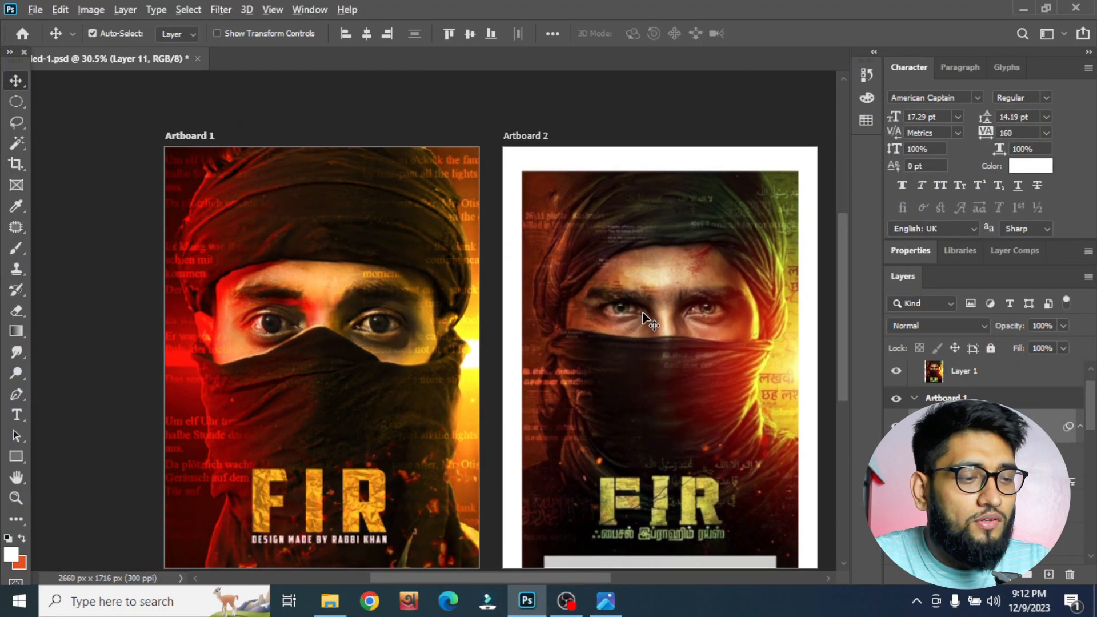
scroll(614, 310, "up", 2)
scroll(372, 298, "down", 2)
left_click_drag(339, 310, 417, 306)
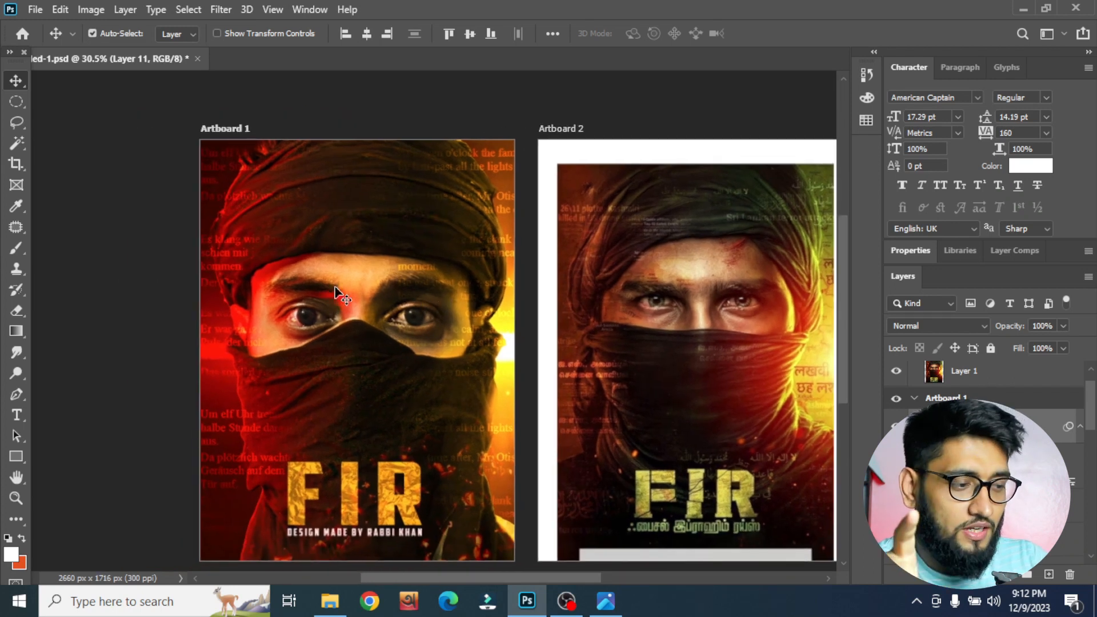
scroll(346, 425, "down", 1)
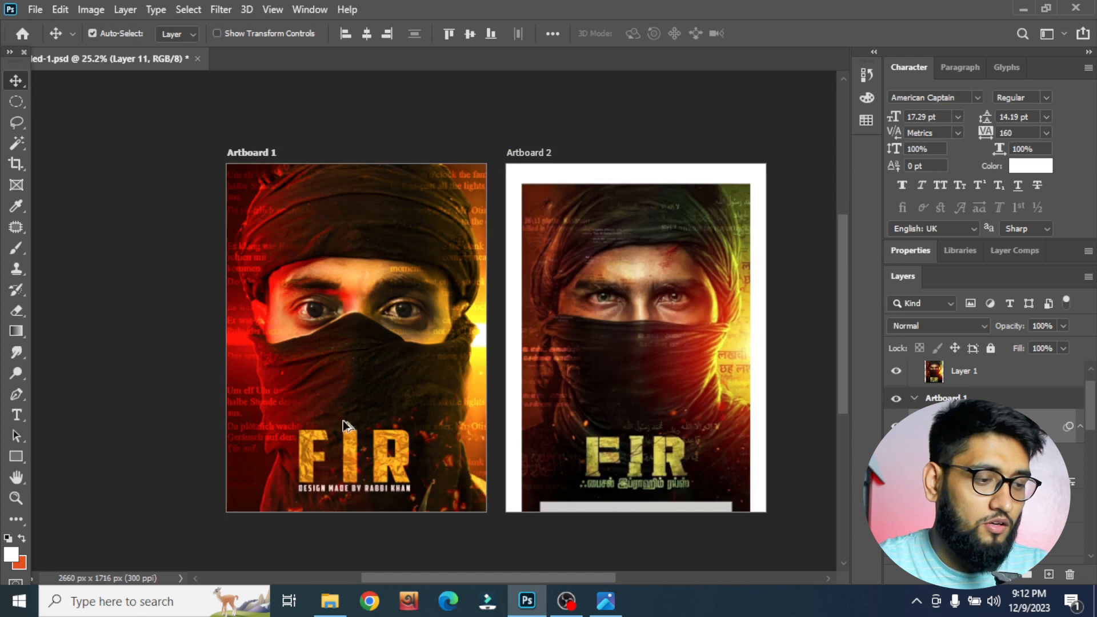
scroll(330, 433, "up", 3)
scroll(331, 431, "up", 1)
scroll(343, 429, "down", 2)
scroll(350, 424, "up", 1)
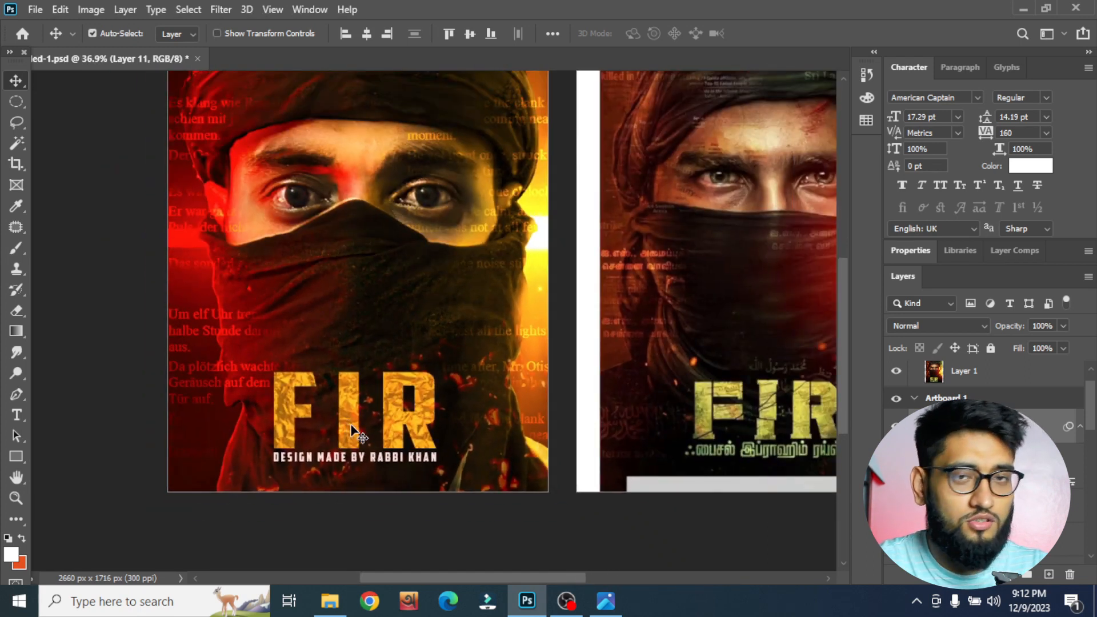
scroll(351, 425, "down", 2)
left_click_drag(387, 360, 325, 362)
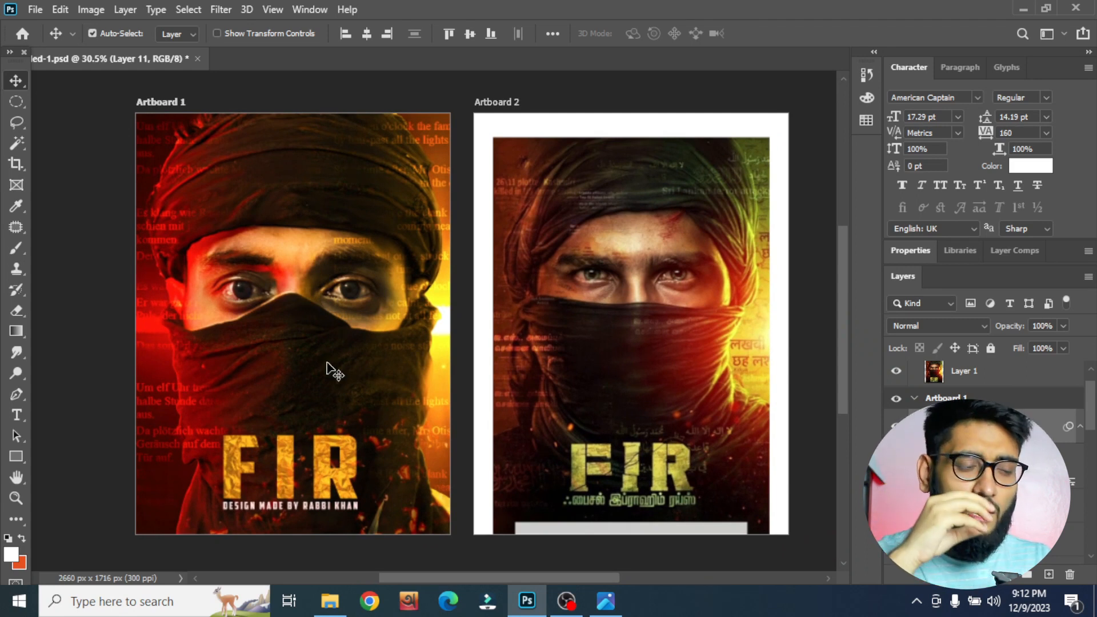
scroll(317, 363, "up", 2)
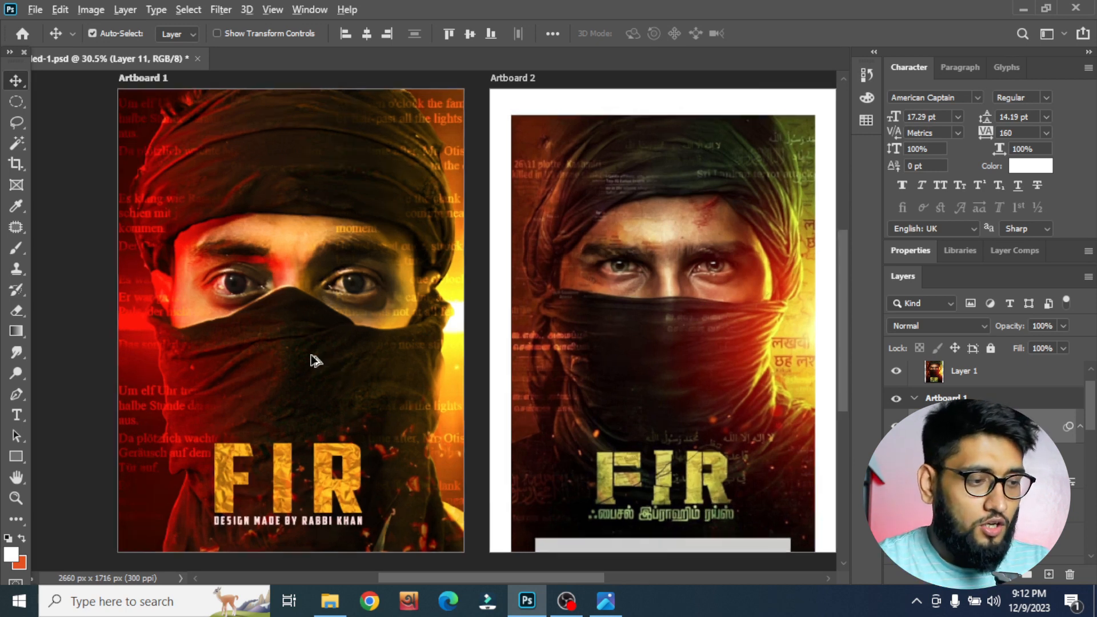
mouse_move(274, 349)
left_mouse_down()
mouse_move(287, 347)
mouse_move(259, 361)
left_mouse_up()
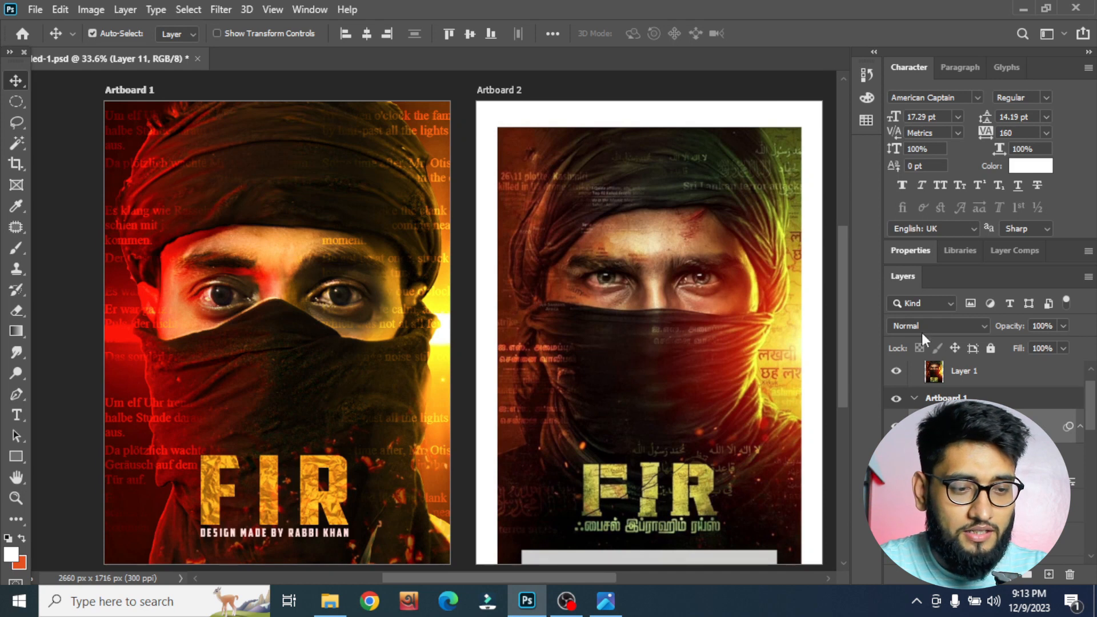
Detach the Layers panel, place it over Artboard 2 and enlarge it to show more layers and full layer names
left_click_drag(910, 276, 570, 131)
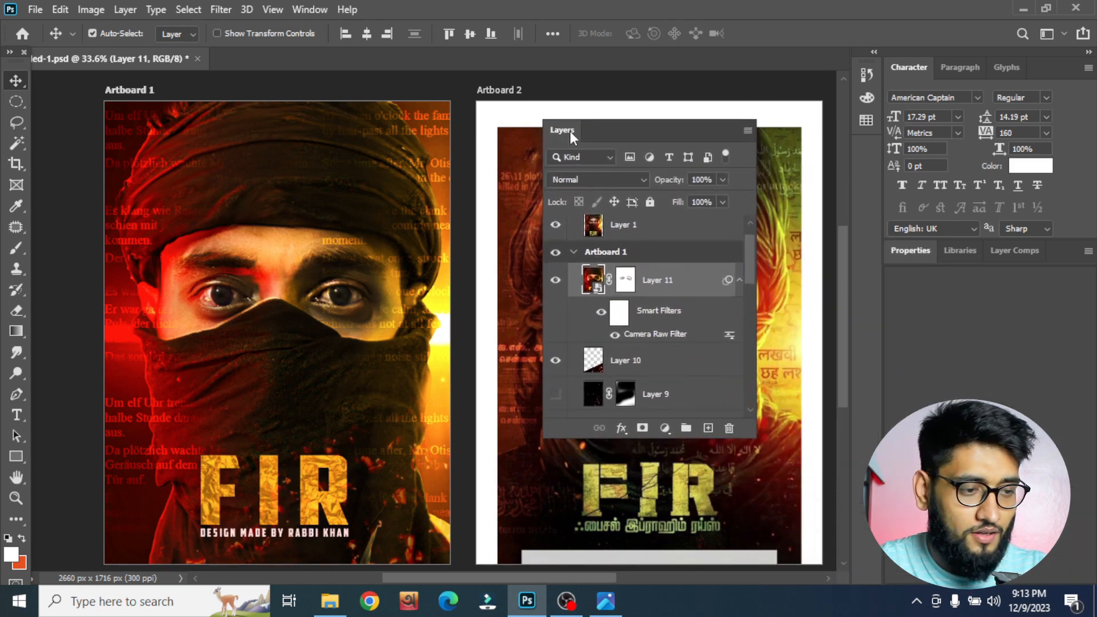
left_click_drag(635, 125, 640, 102)
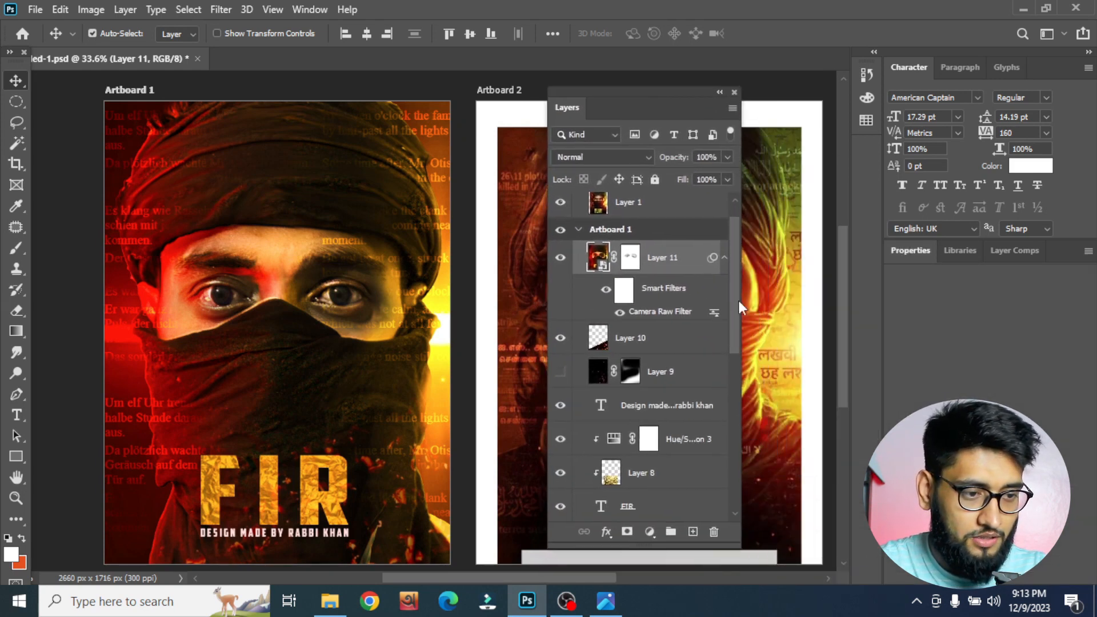
left_click_drag(741, 372, 797, 372)
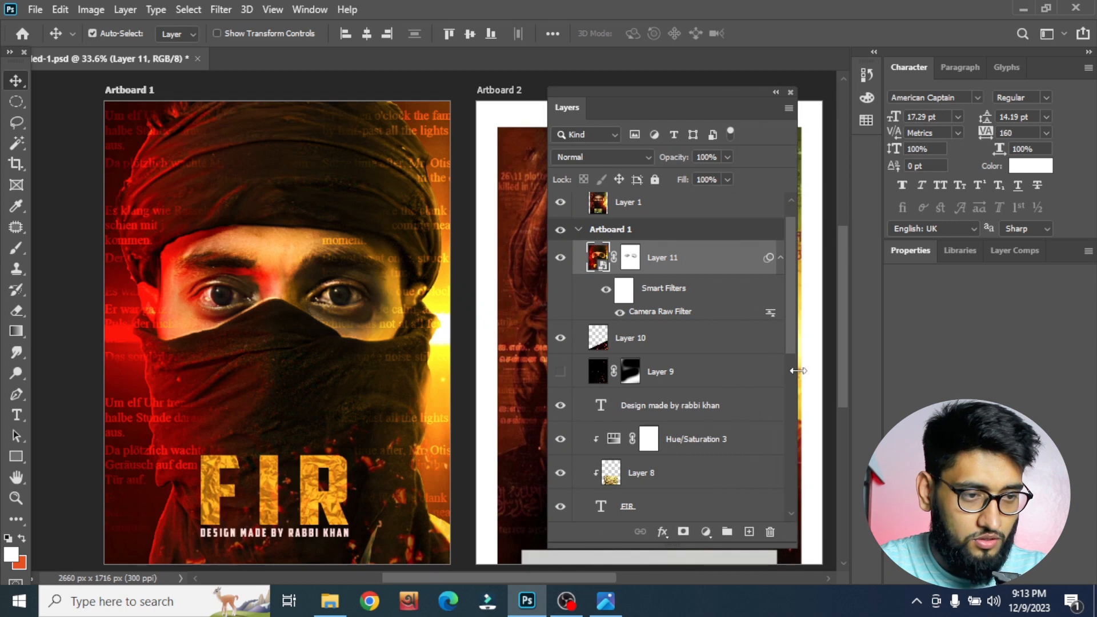
left_click_drag(687, 89, 664, 97)
scroll(266, 331, "up", 2)
scroll(266, 331, "down", 2)
key("alt")
scroll(256, 286, "up", 1)
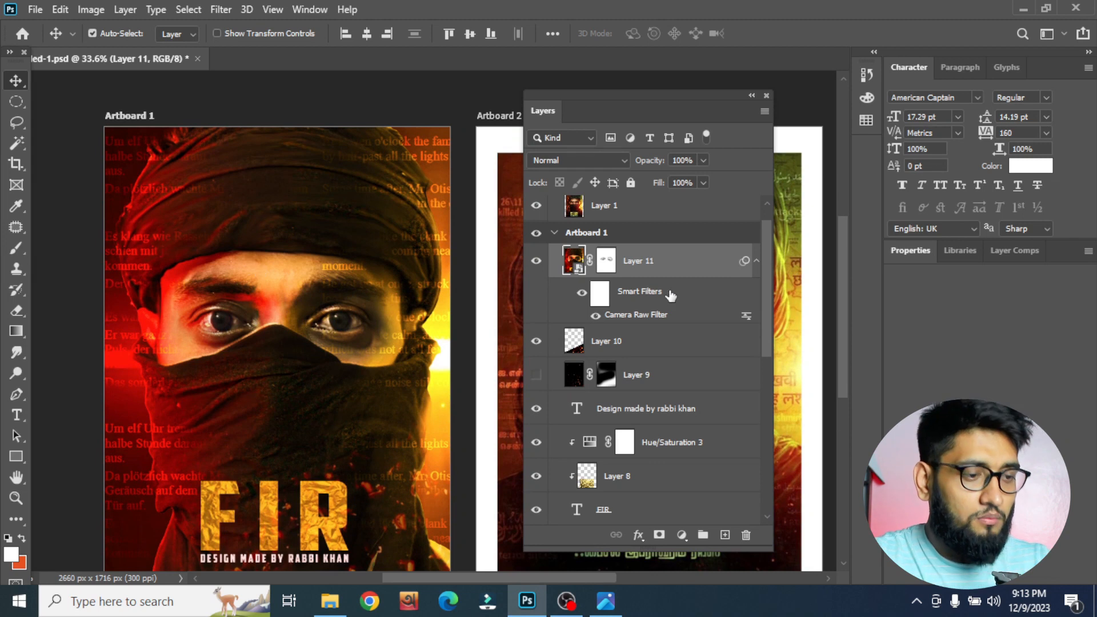
Check the effect of Layer 11 by toggling its visibility and examine the layer stack of Artboard 1
left_click(536, 262)
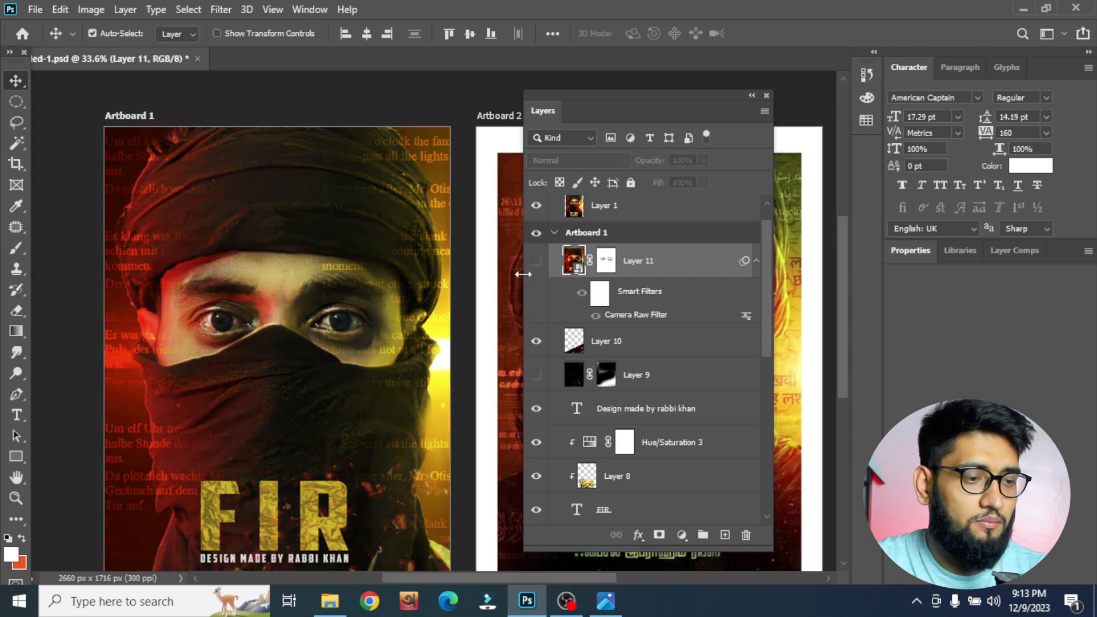
scroll(377, 343, "down", 2)
scroll(370, 342, "up", 1)
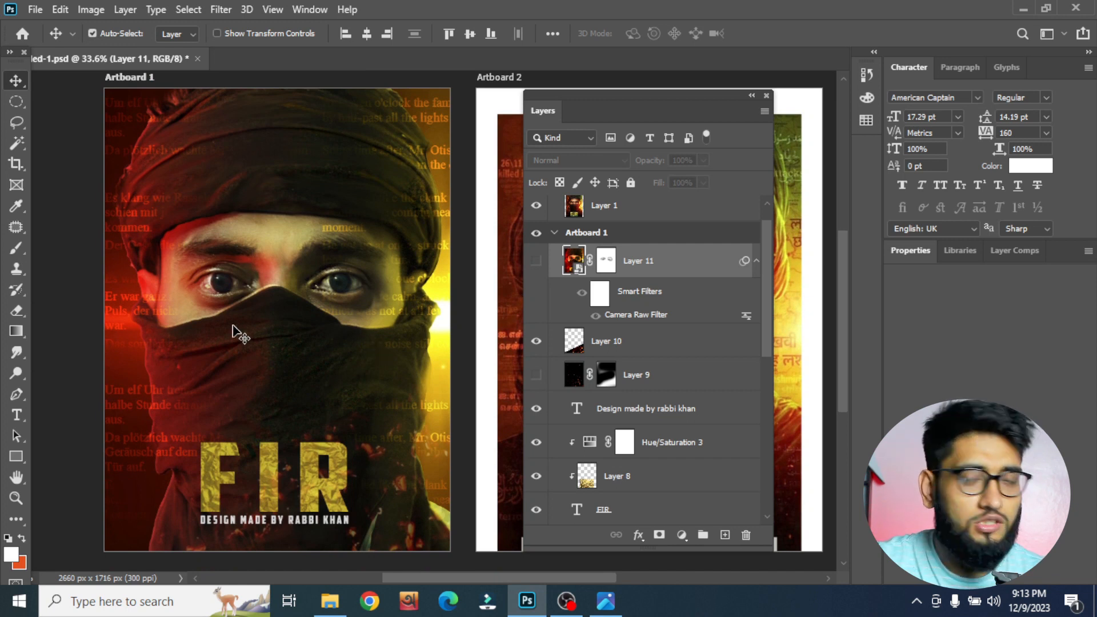
scroll(667, 373, "down", 10)
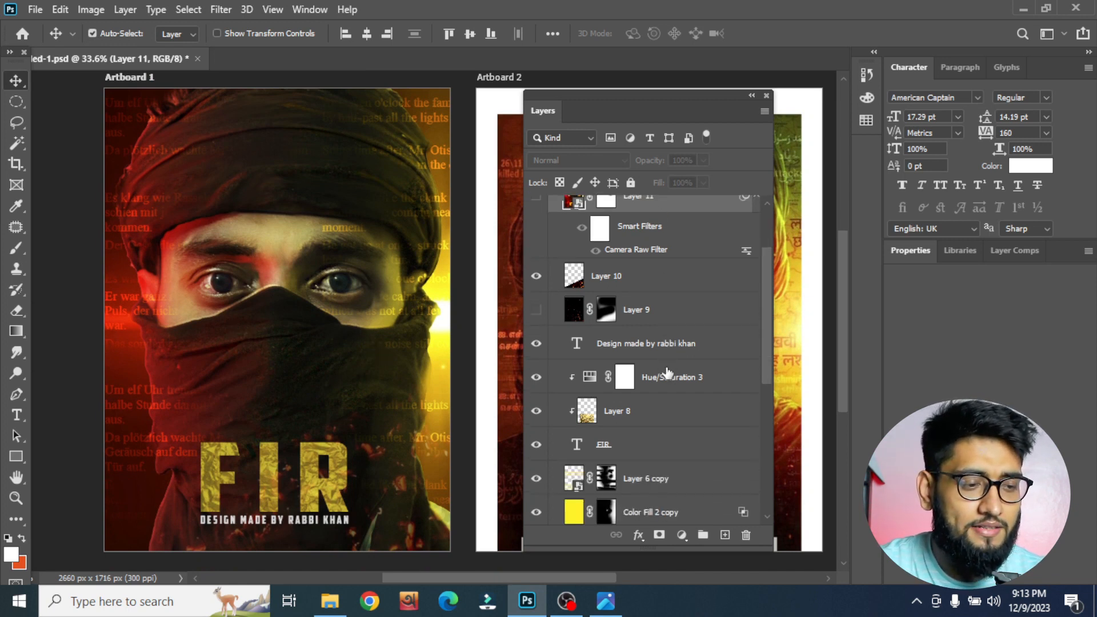
scroll(625, 354, "up", 10)
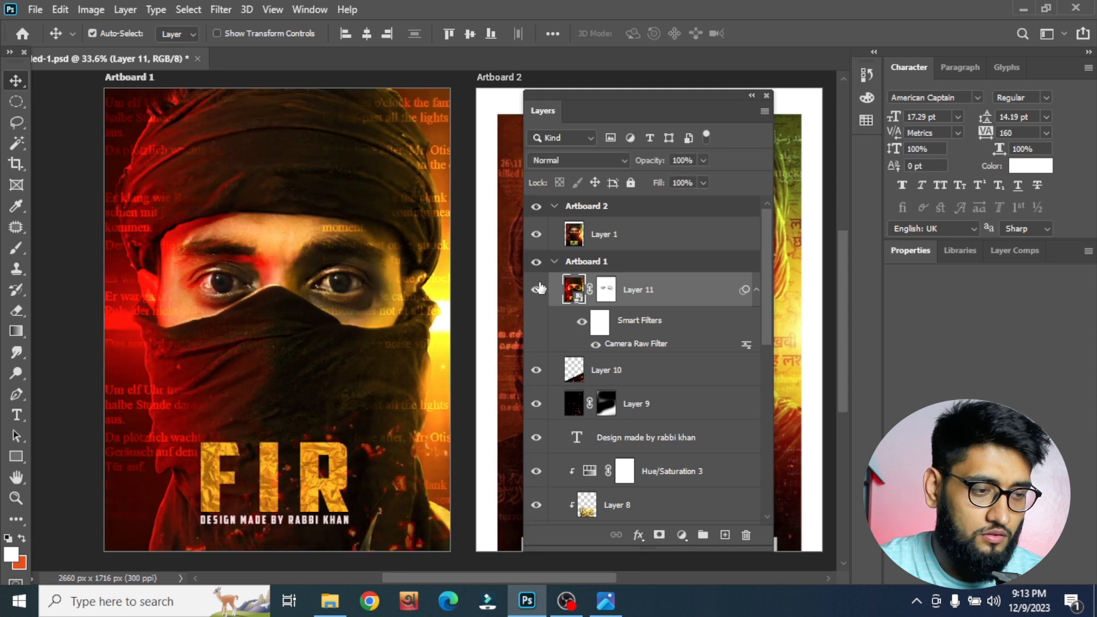
Hide all layers inside Artboard 1 except the black Color Fill 1 background
left_click_drag(538, 308, 539, 523)
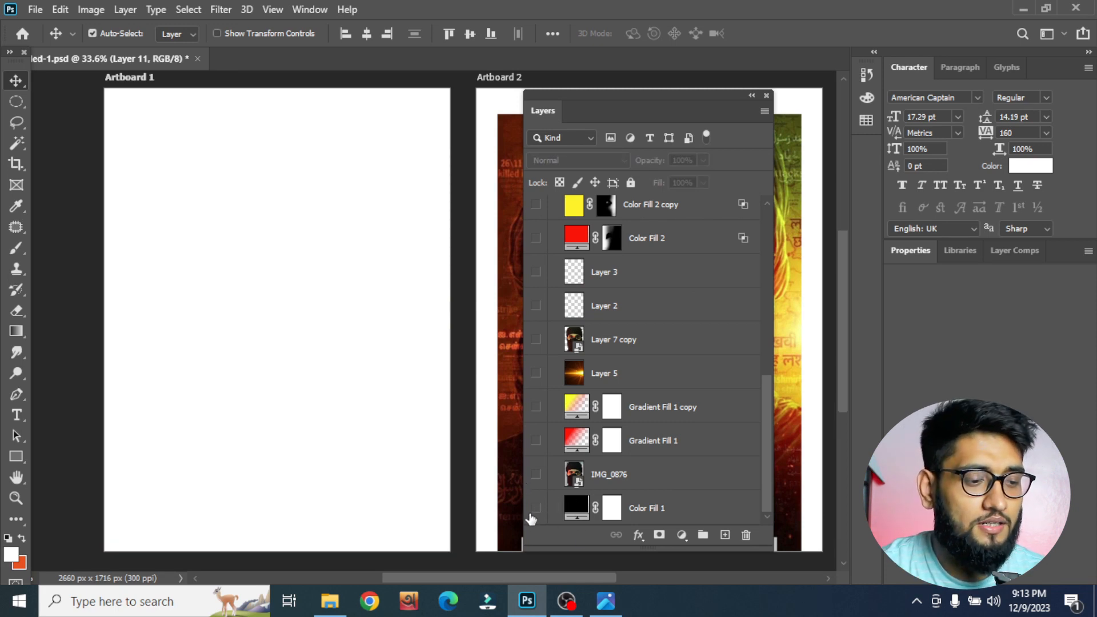
left_click(535, 507)
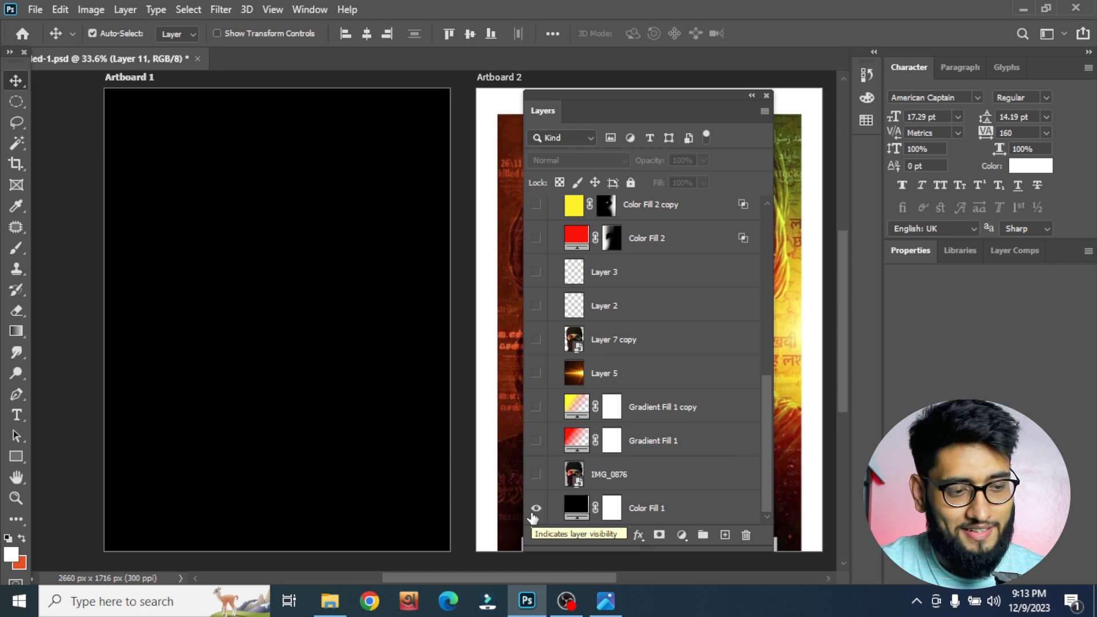
scroll(728, 394, "up", 10)
scroll(714, 371, "up", 2)
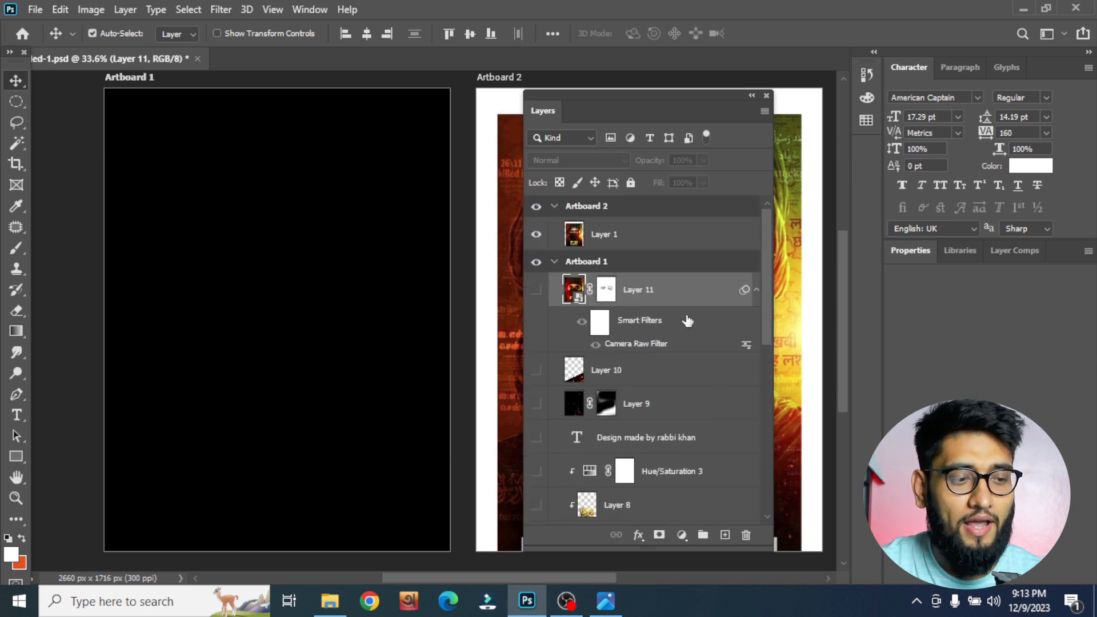
Preview the original IMG_0876 photo layer, hide it again, and show the retouched Layer 7 copy instead
scroll(688, 331, "down", 8)
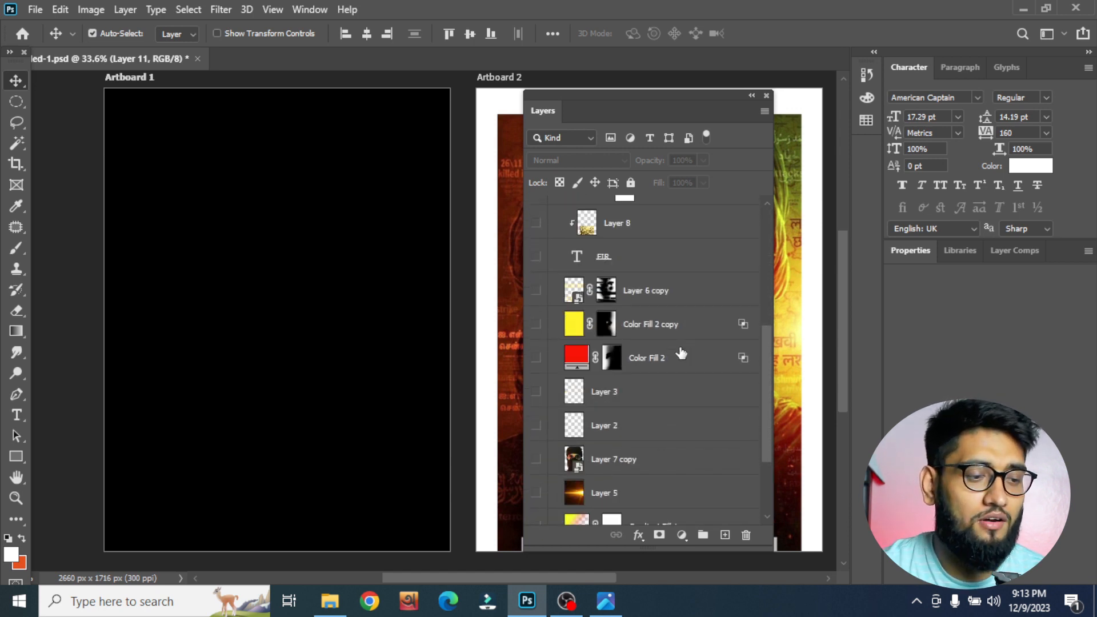
scroll(680, 354, "down", 4)
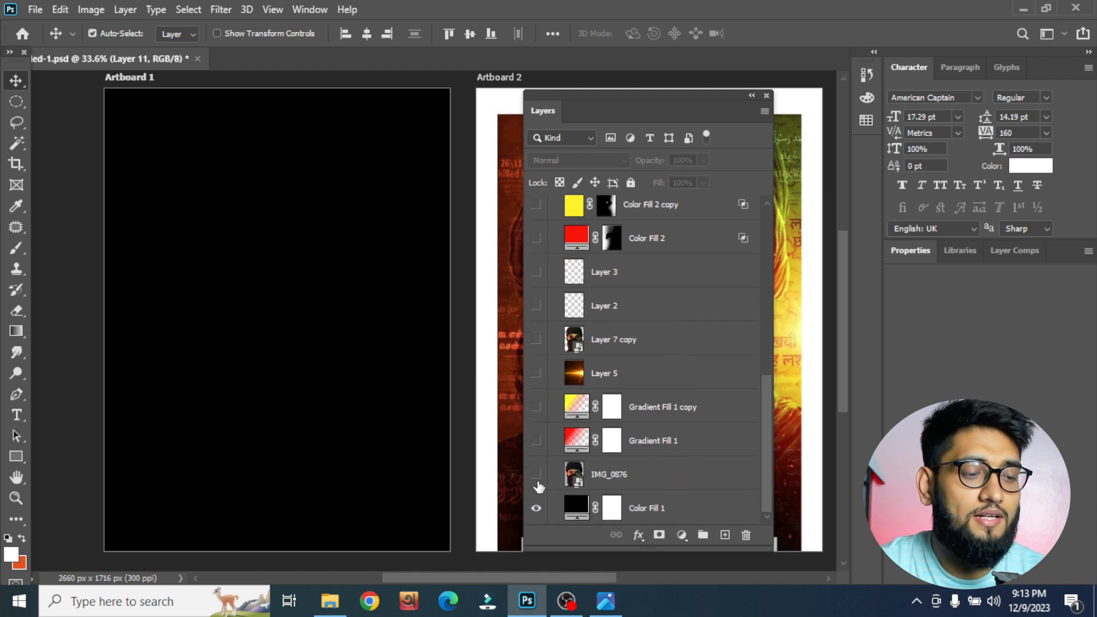
left_click(536, 475)
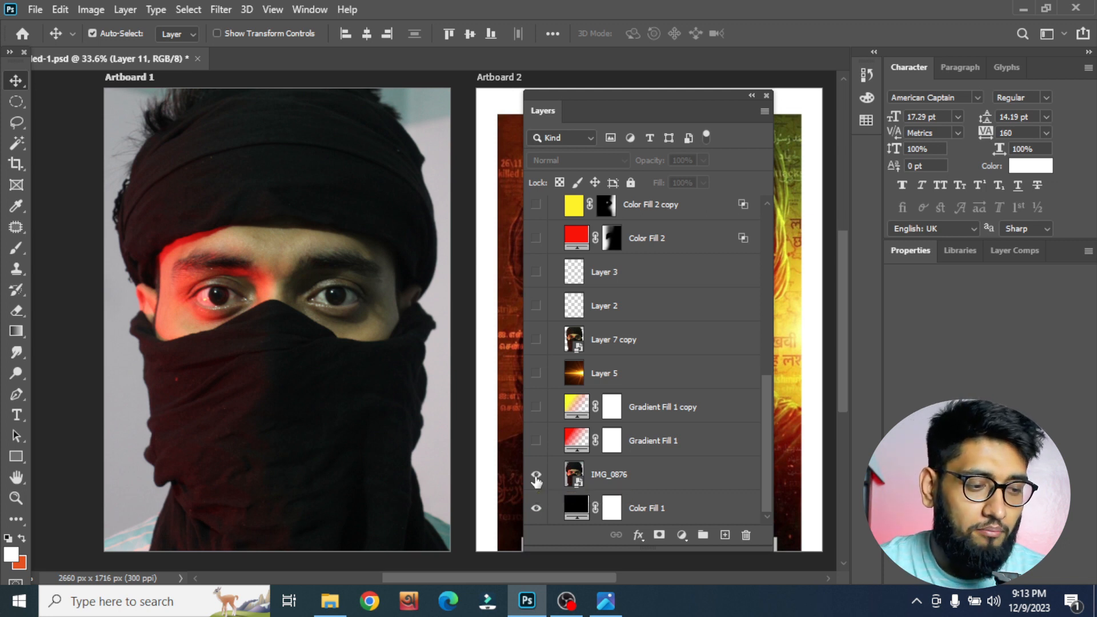
left_click(536, 475)
left_click(535, 341)
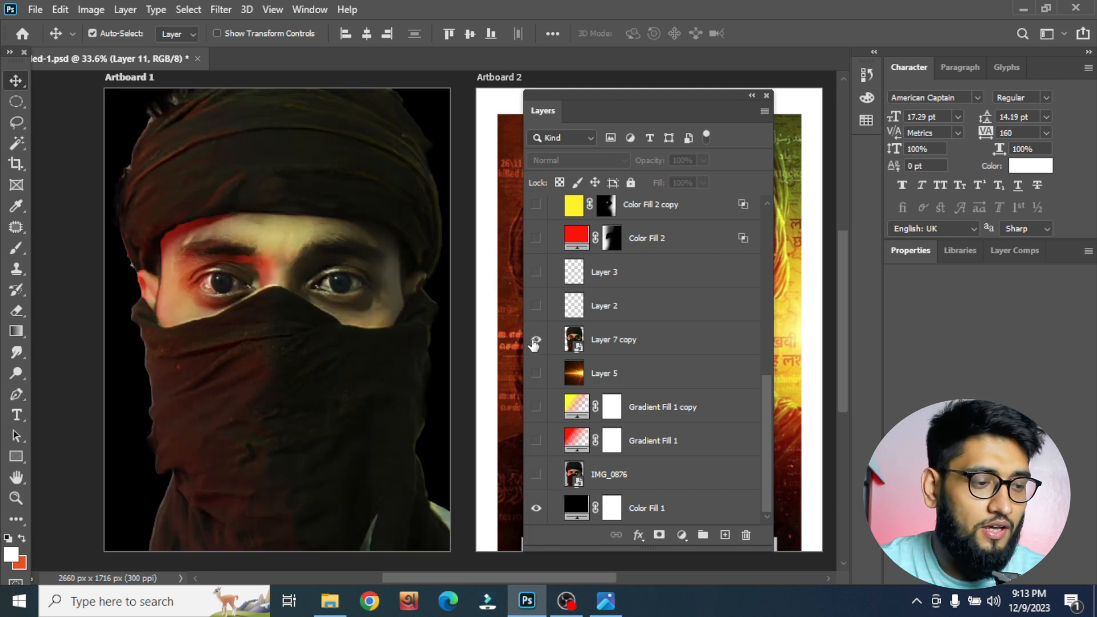
Select the Layer 7 copy portrait and open its smart object contents for viewing
scroll(298, 300, "up", 2)
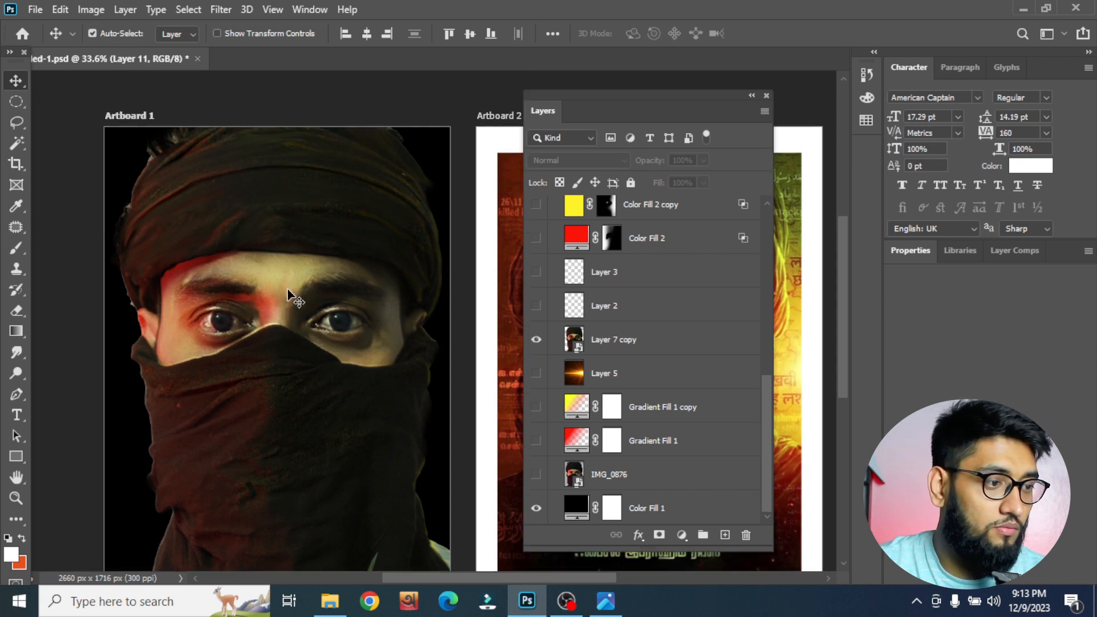
left_click(243, 222)
scroll(166, 215, "up", 8)
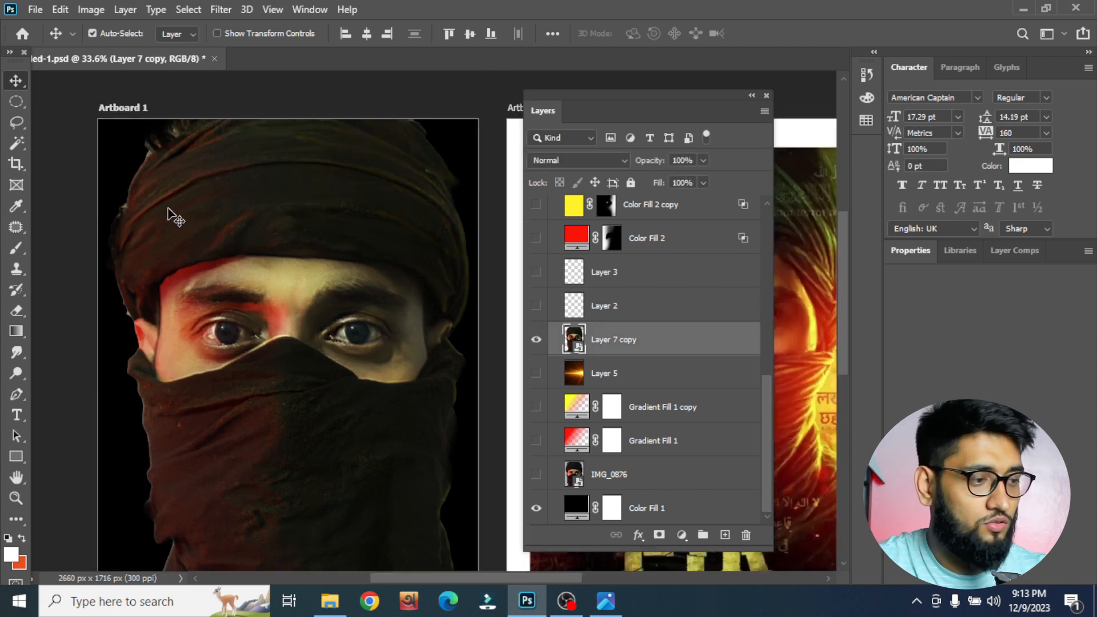
scroll(166, 217, "down", 8)
scroll(228, 343, "up", 5)
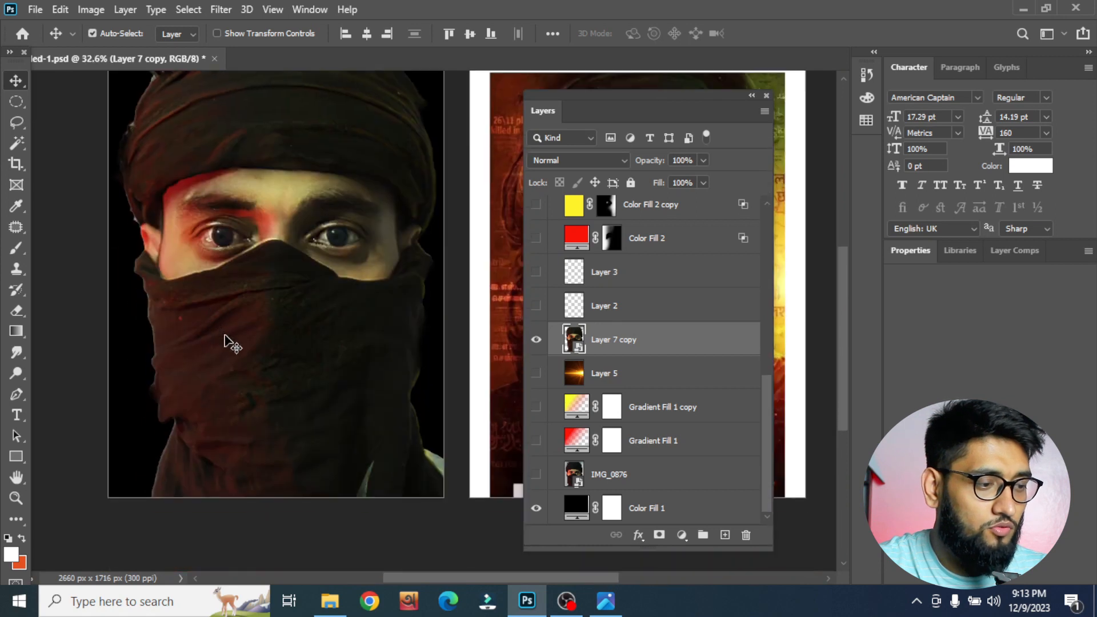
double_click(574, 343)
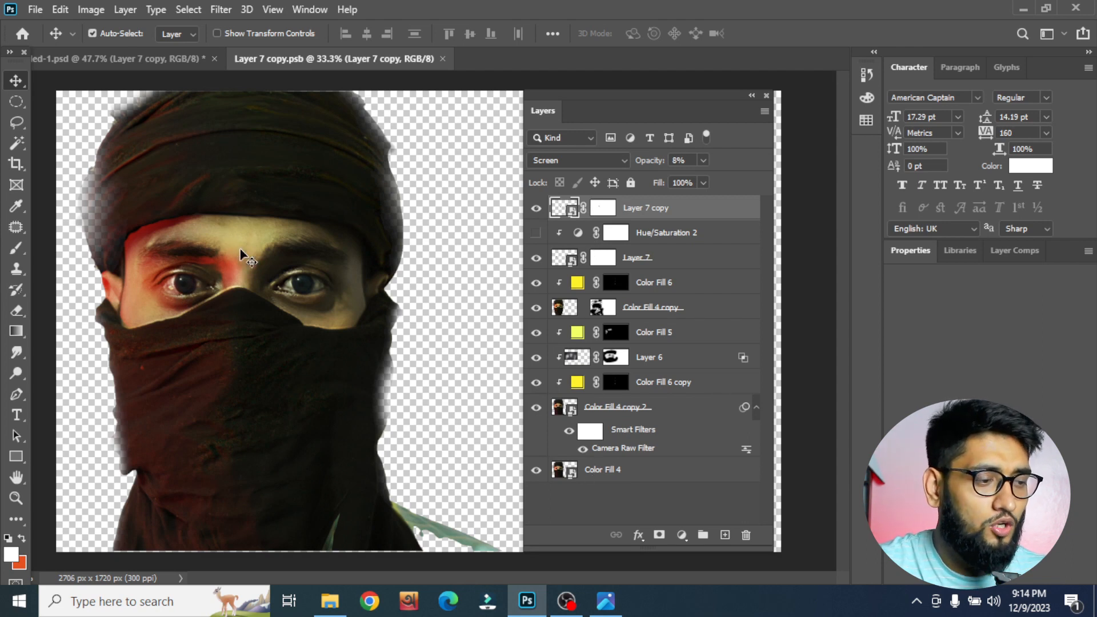
Examine what the Layer 7 copy inside the smart object changes in the eye by repeatedly hiding and showing it
left_click(534, 210)
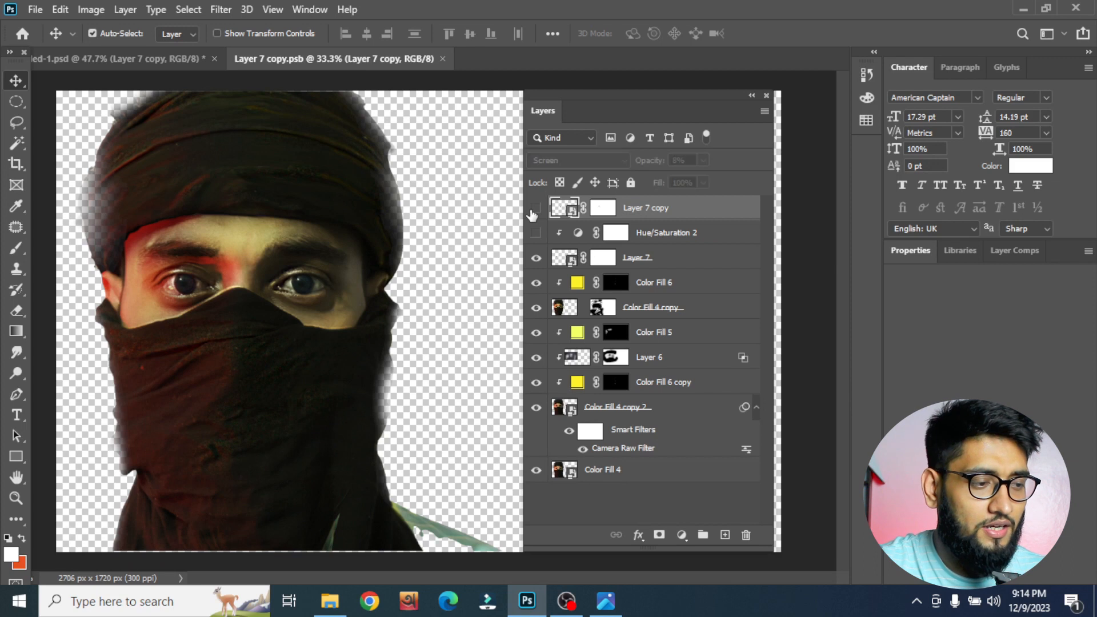
left_click(532, 211)
left_click(532, 211)
left_click(535, 209)
scroll(289, 297, "up", 10)
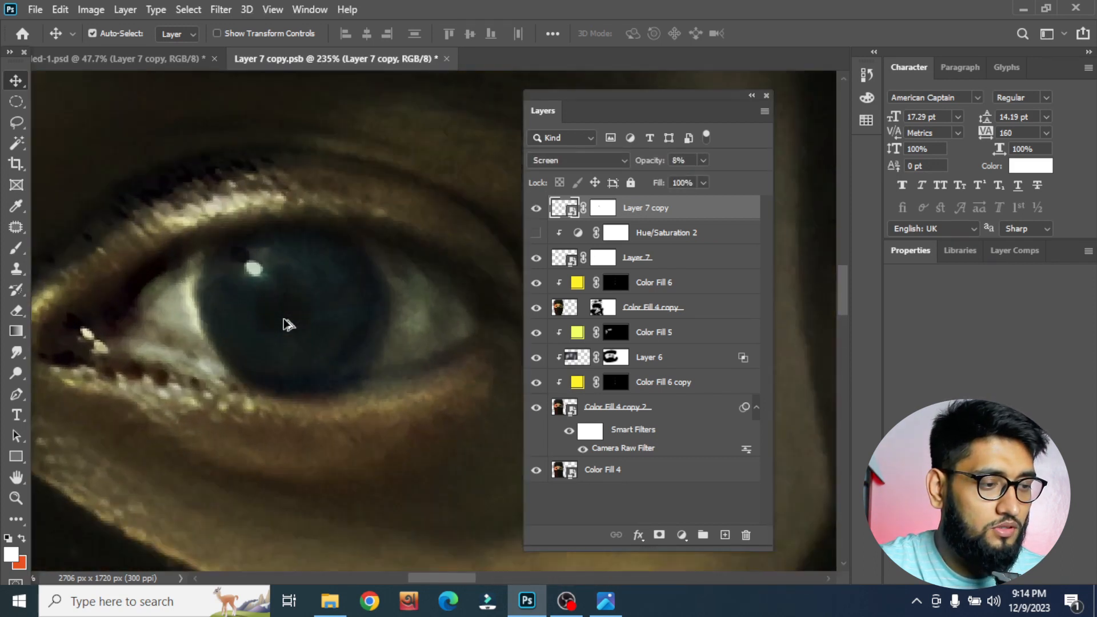
scroll(288, 324, "up", 3)
left_click(536, 209)
left_click(536, 209)
left_click(536, 209)
left_click(536, 209)
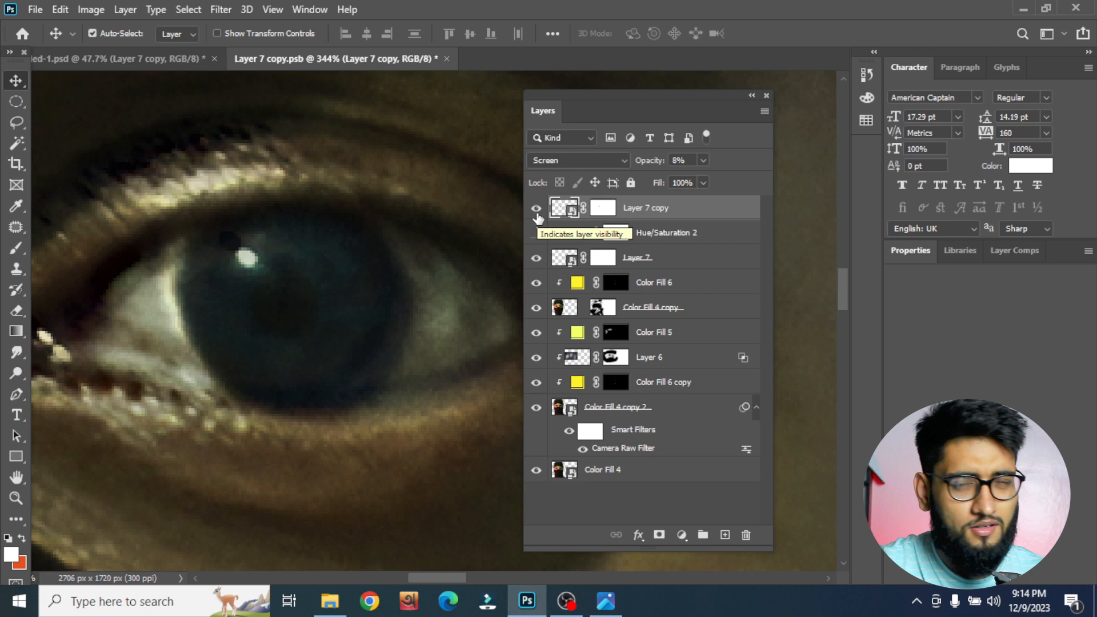
left_click(537, 215)
left_click(537, 215)
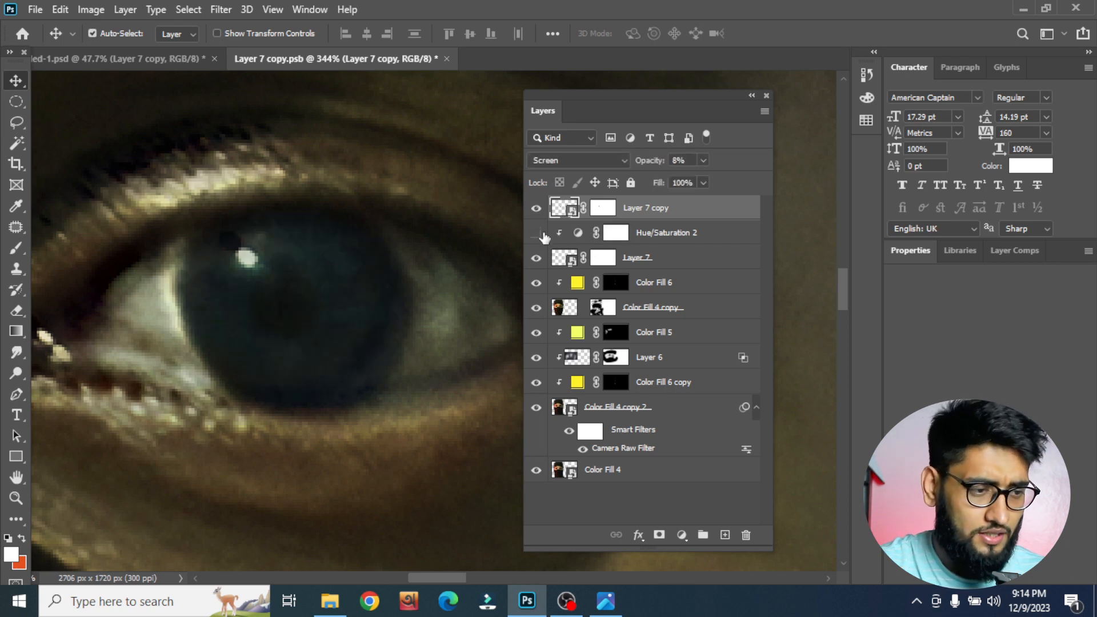
Inspect how Layer 7 and the Color Fill 6 layer affect the eyes and the whole masked portrait
left_click(672, 234)
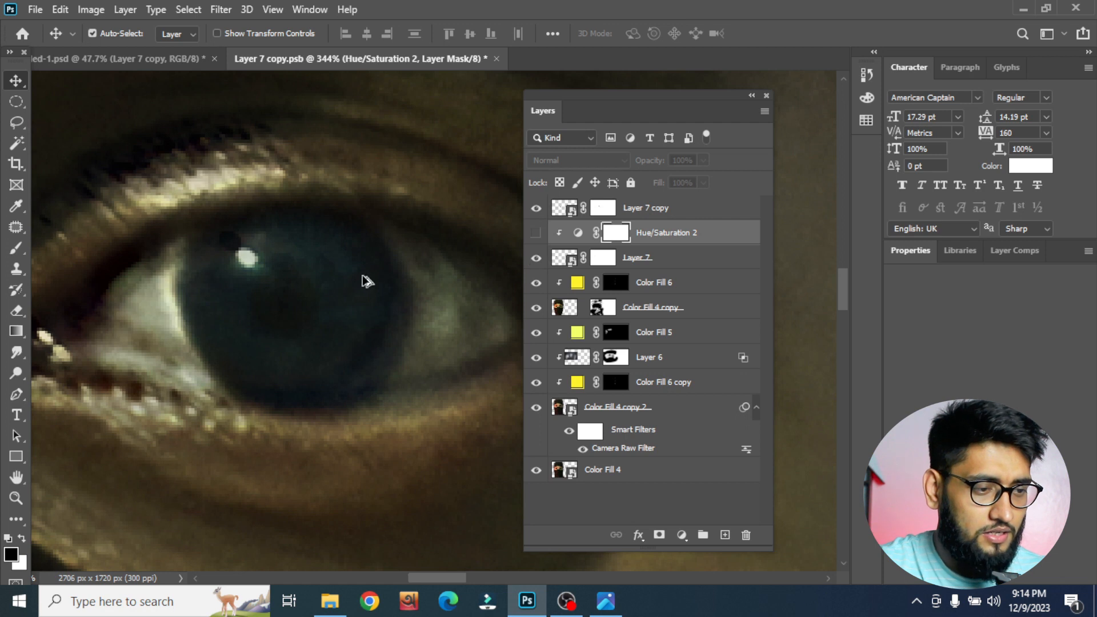
scroll(366, 280, "down", 6)
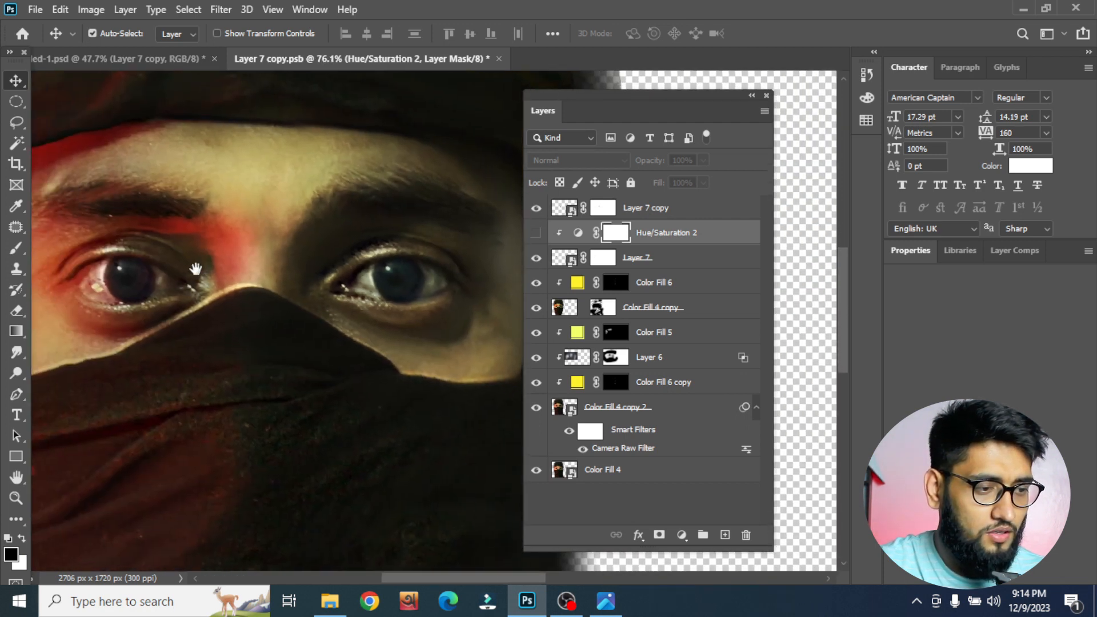
left_click(536, 261)
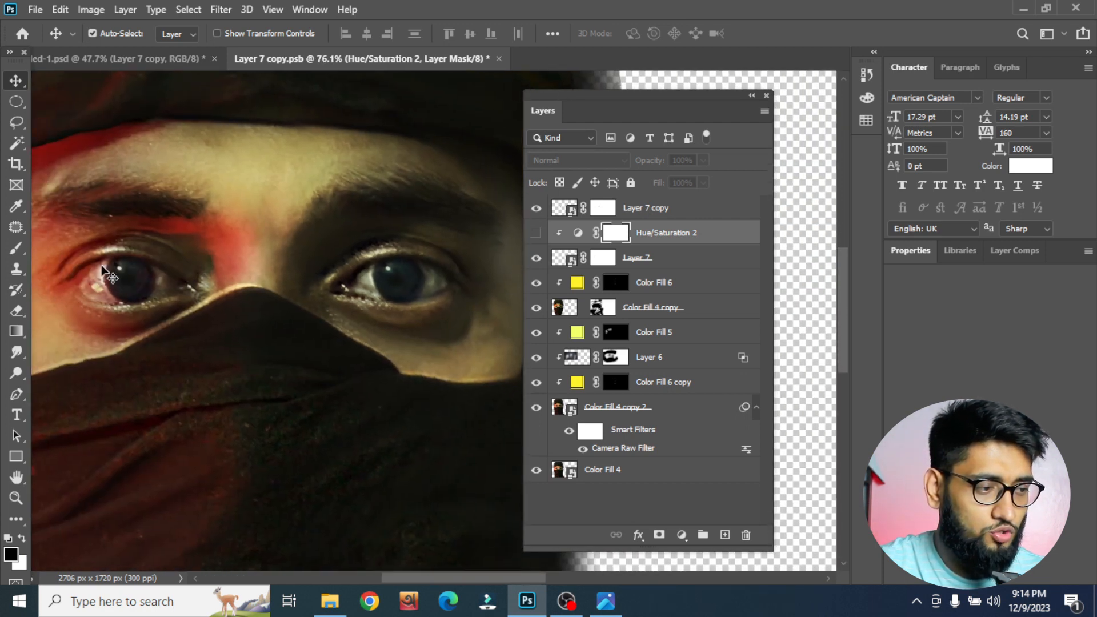
left_click(537, 284)
scroll(375, 304, "down", 3)
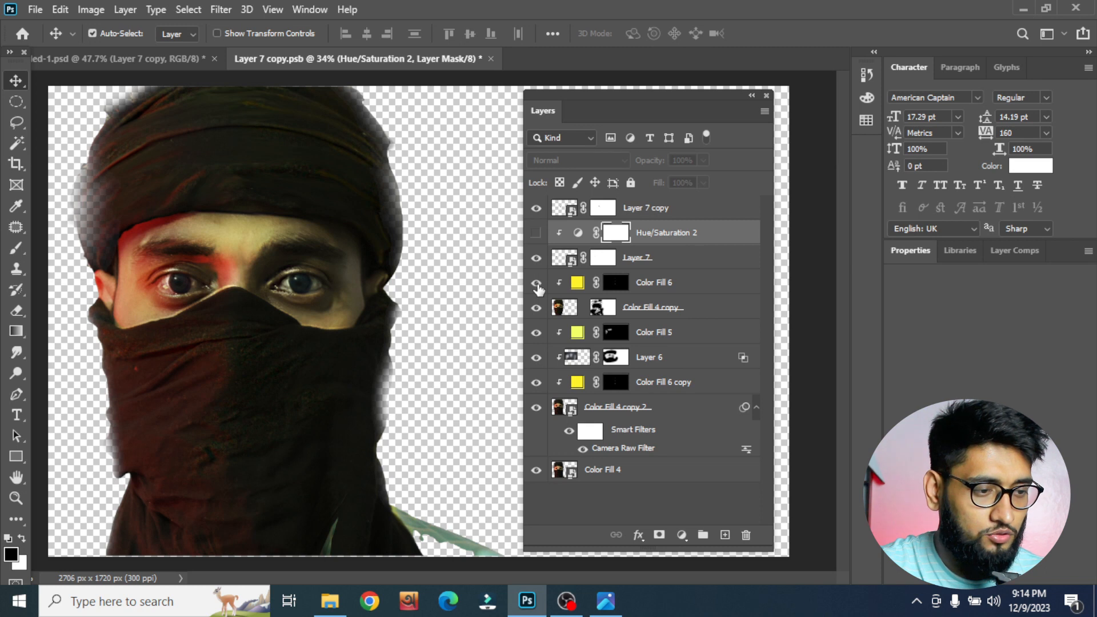
Compare the turban's texture with the Color Fill 4 copy and Color Fill 4 copy 2 layers hidden and shown
left_click(537, 308)
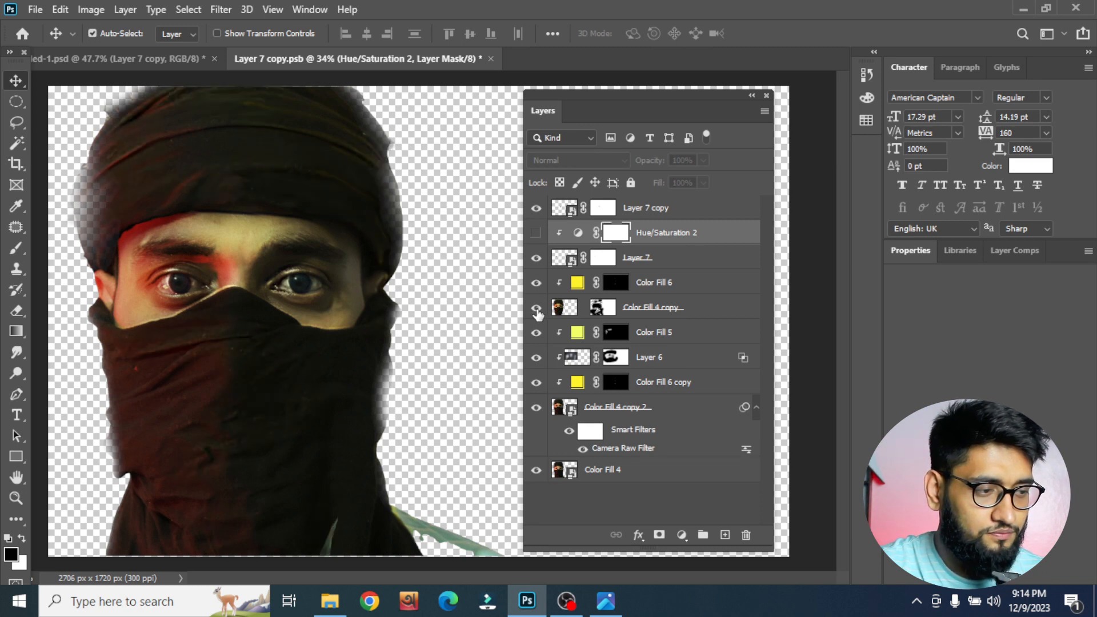
left_click(536, 309)
scroll(266, 144, "up", 3)
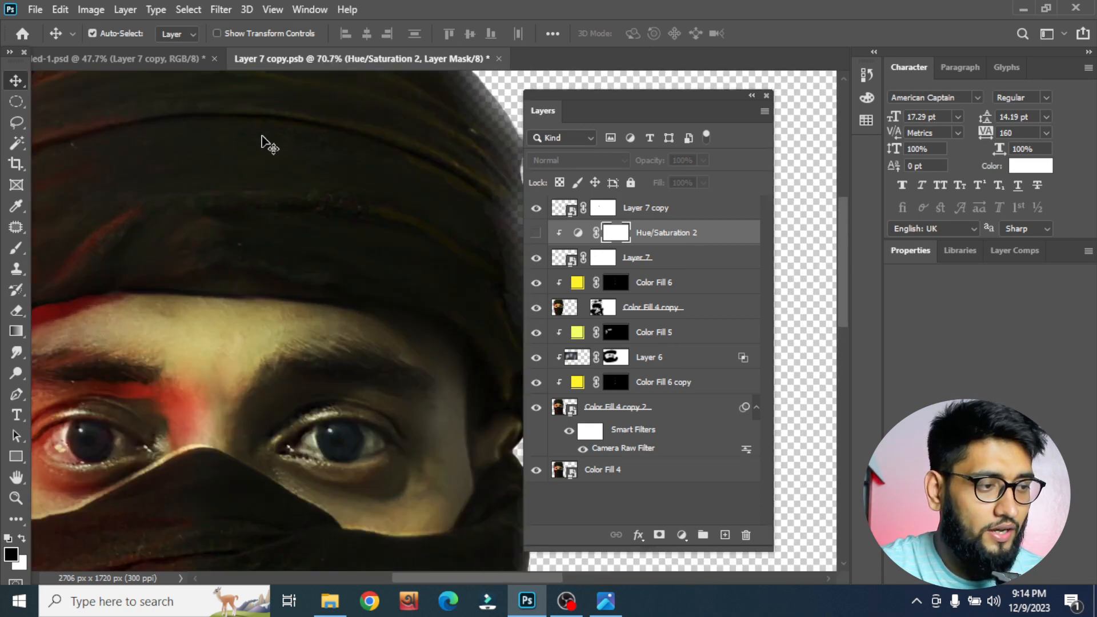
scroll(342, 299, "down", 1)
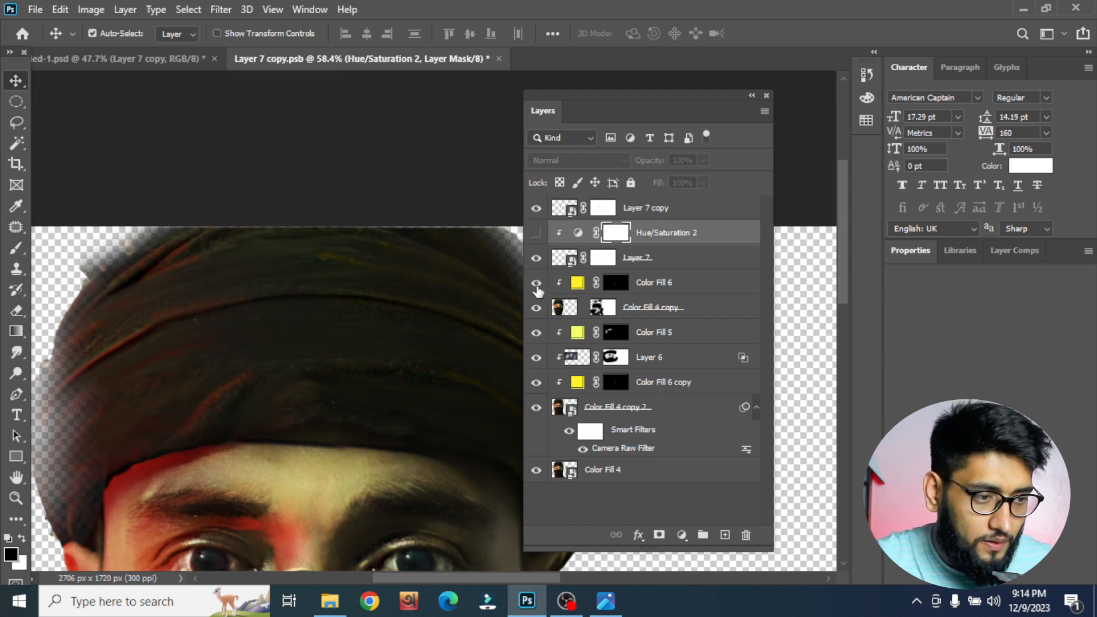
left_click(536, 308)
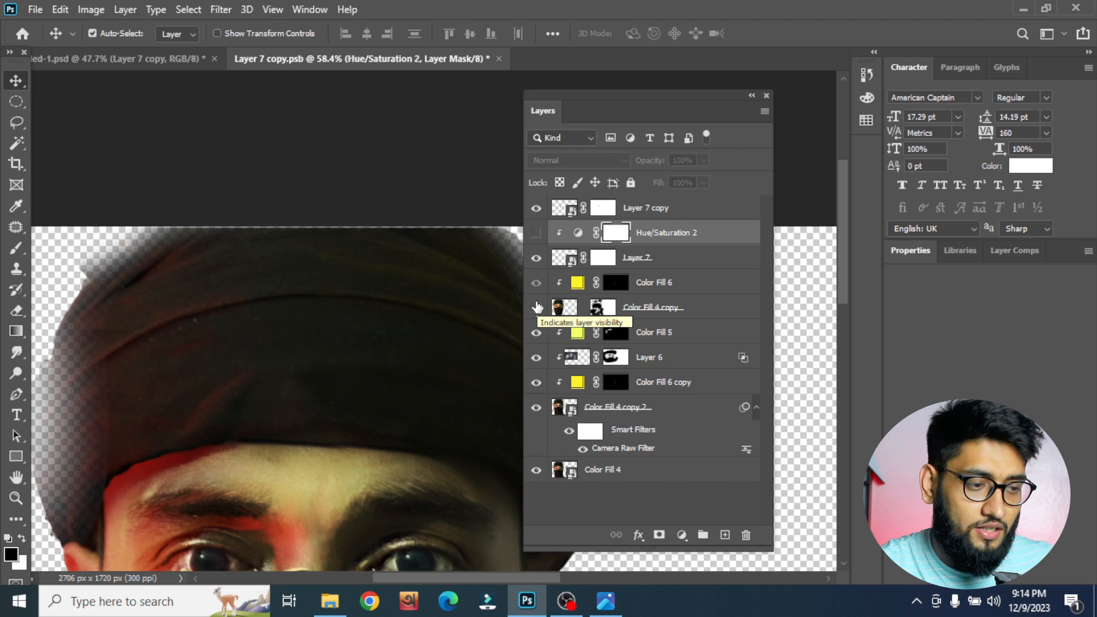
left_click(536, 308)
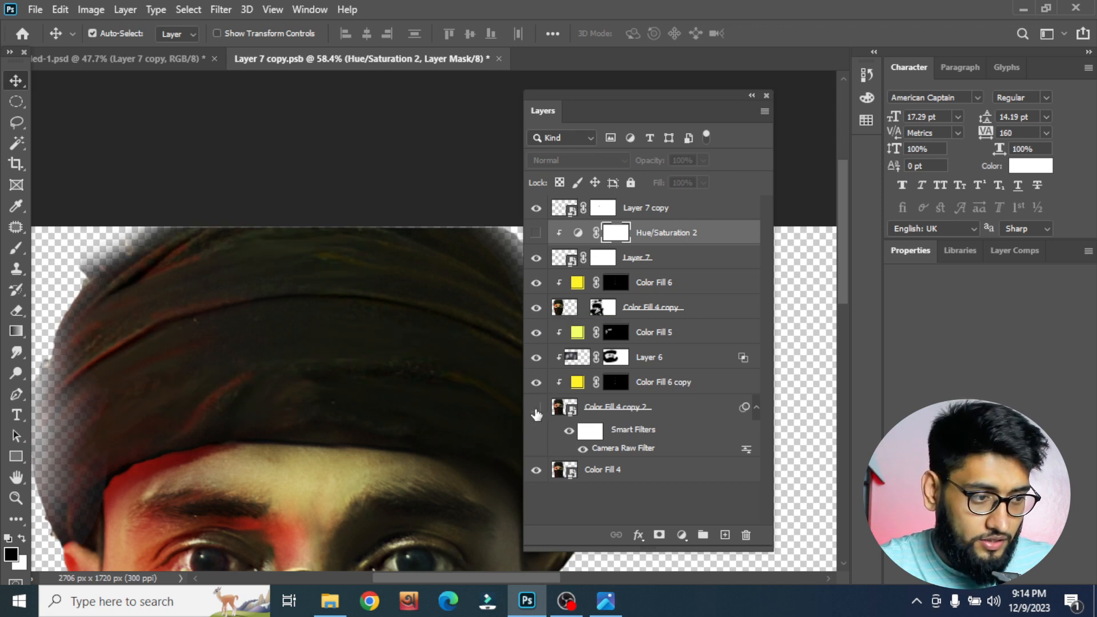
left_click(536, 409)
left_click(537, 409)
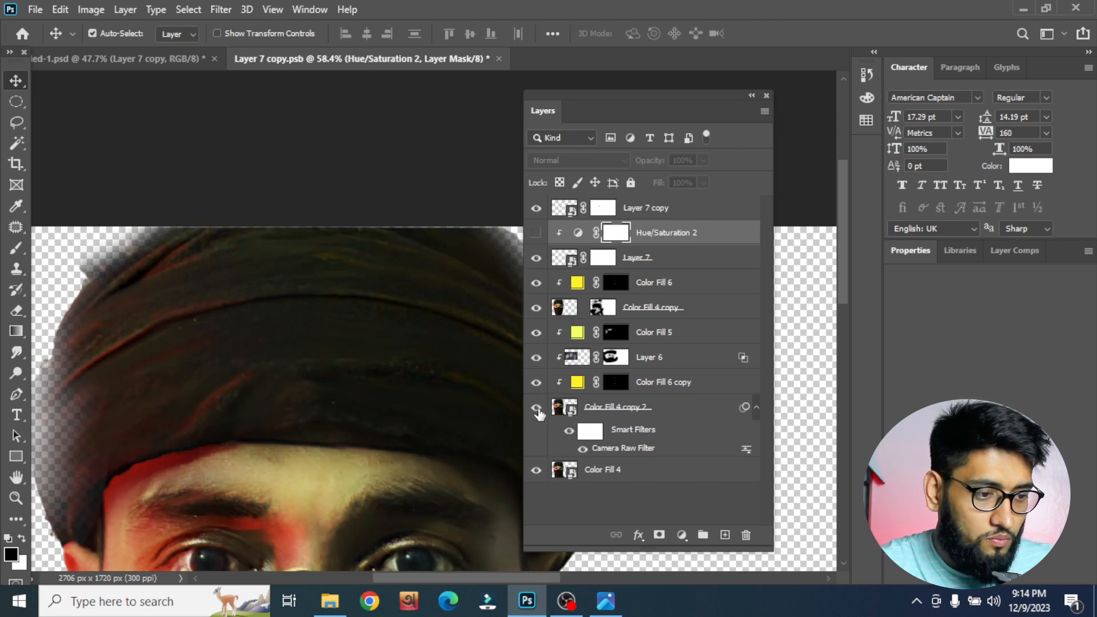
Open the Camera Raw Filter for the Color Fill 4 copy 2 layer and examine the turban at 100%
left_click(591, 409)
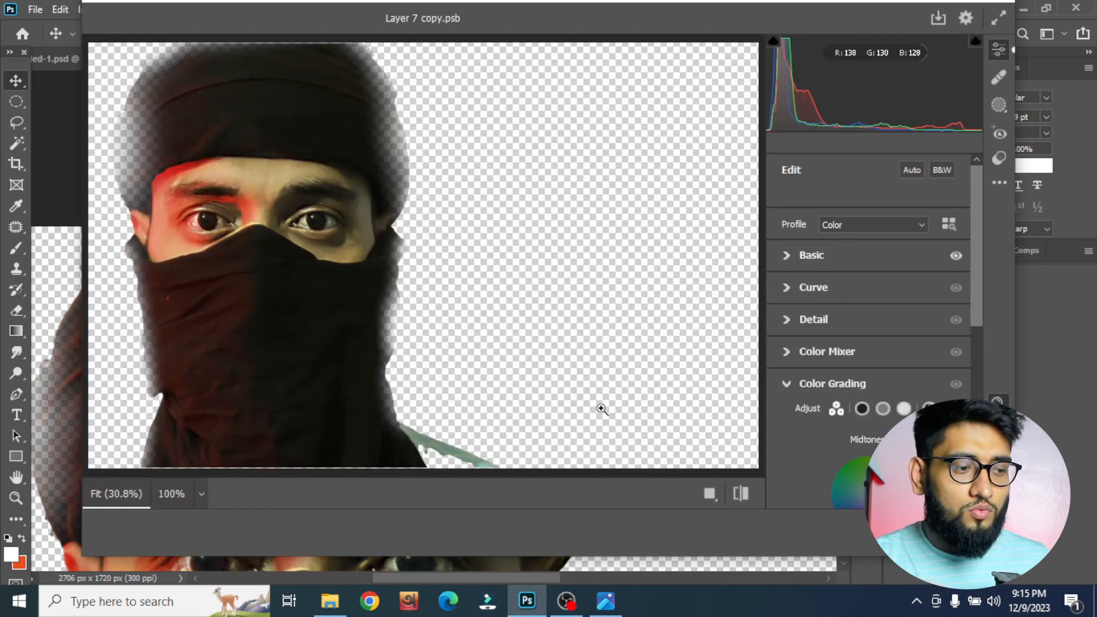
scroll(280, 308, "up", 3)
left_click(261, 206)
left_click(261, 206)
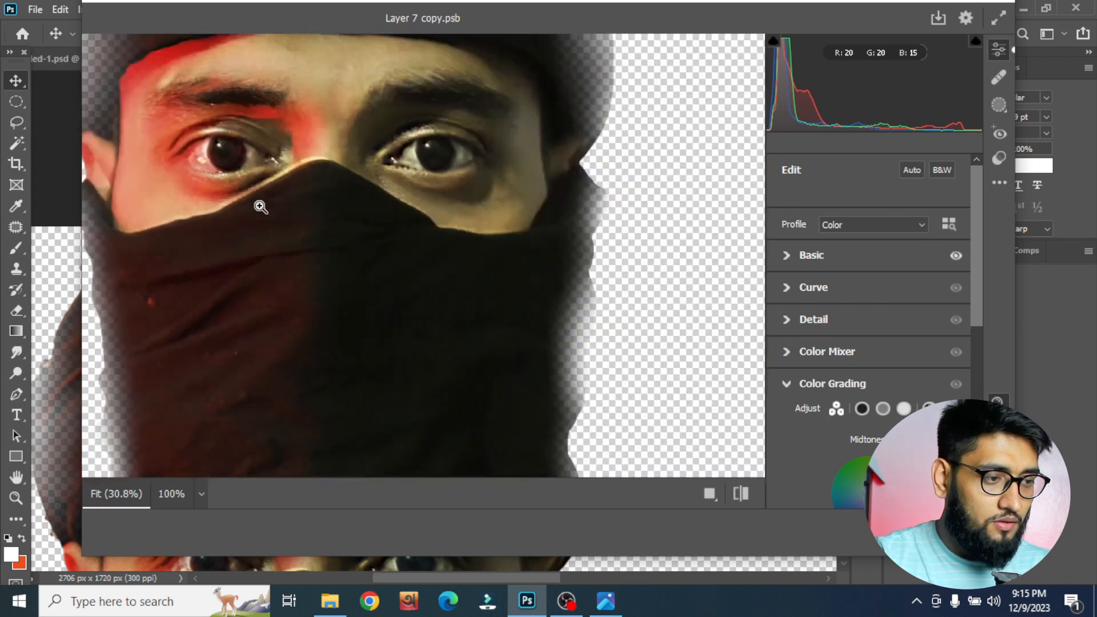
left_click(245, 78)
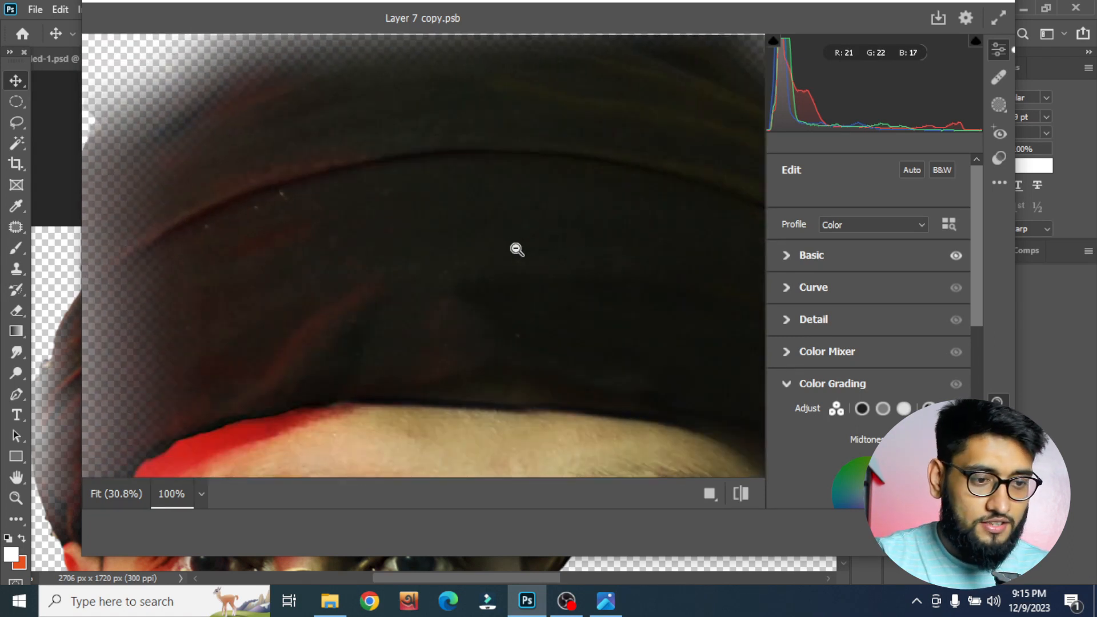
Review the filter's Basic adjustments down to the Texture setting, undoing any accidental Tint change, and leave the filter
left_click(786, 256)
left_click(788, 256)
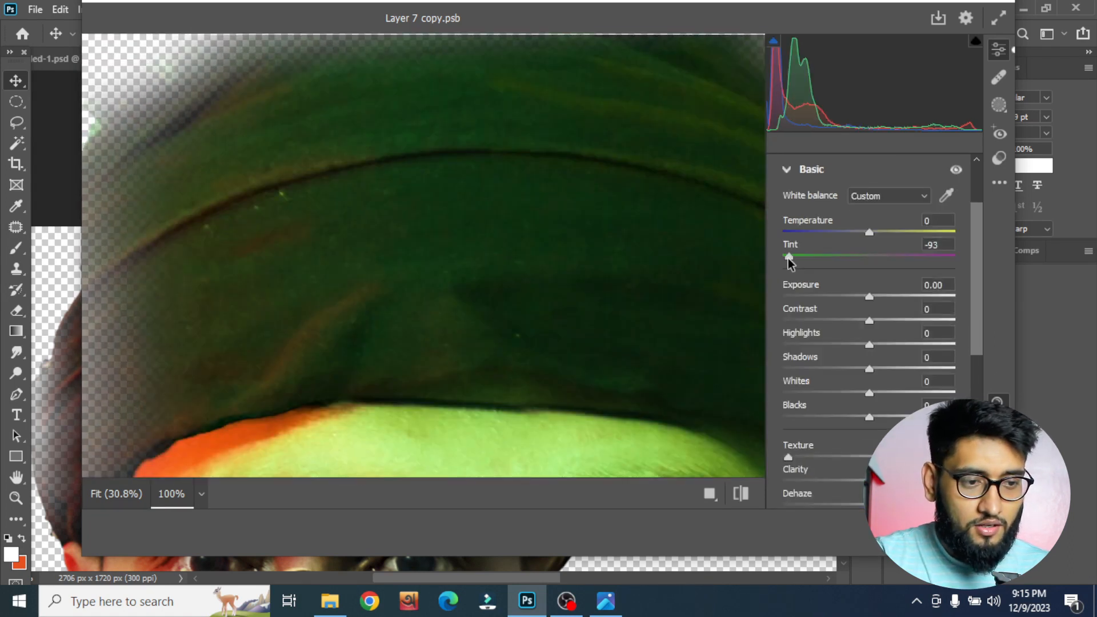
key("ctrl+z")
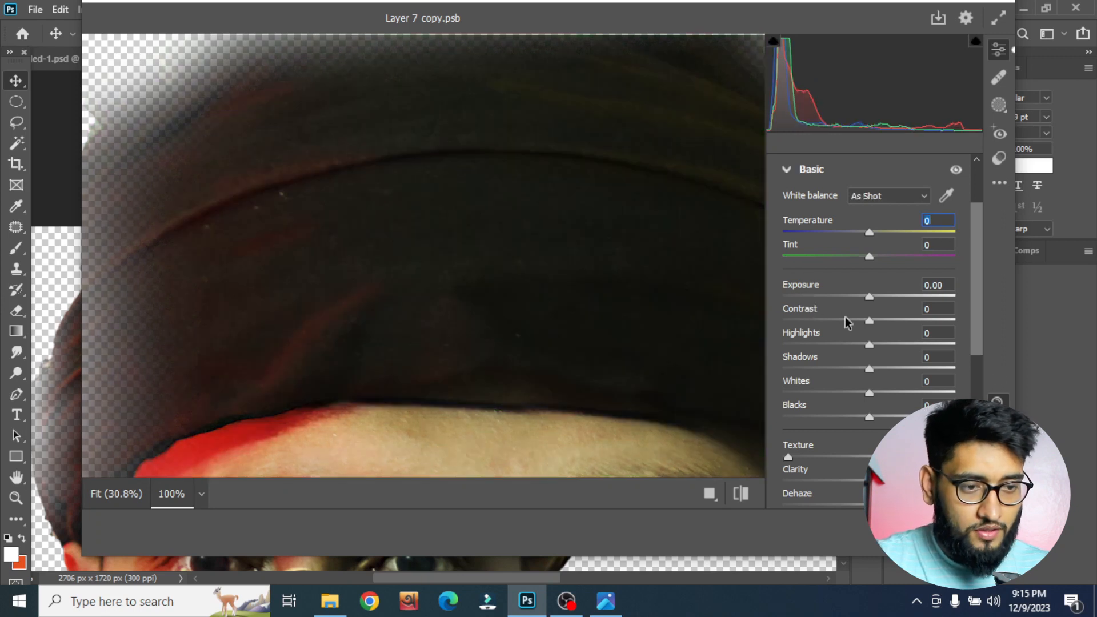
scroll(850, 428, "down", 5)
scroll(854, 429, "down", 5)
scroll(858, 445, "up", 5)
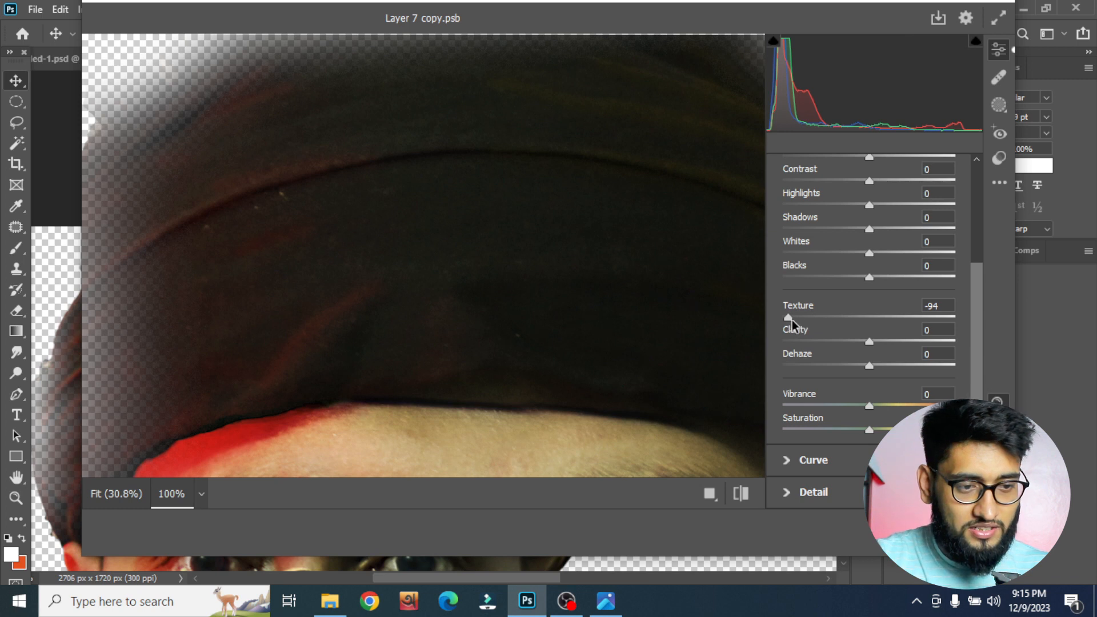
key("Return")
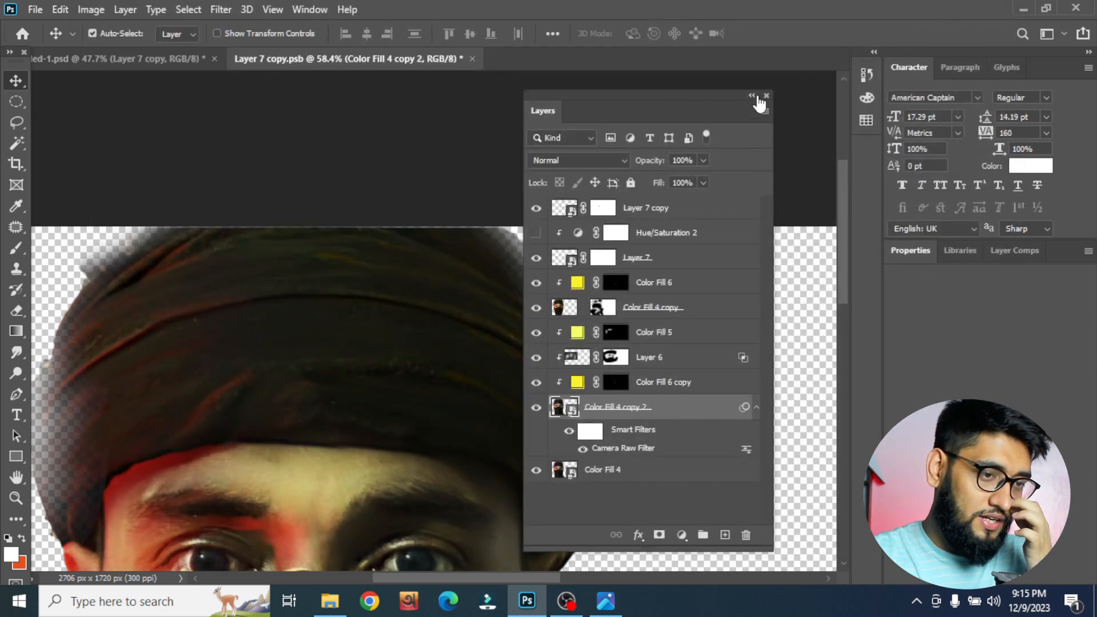
Clear the floating layer list off the canvas and view the whole retouched portrait
left_click(766, 95)
scroll(511, 313, "down", 1)
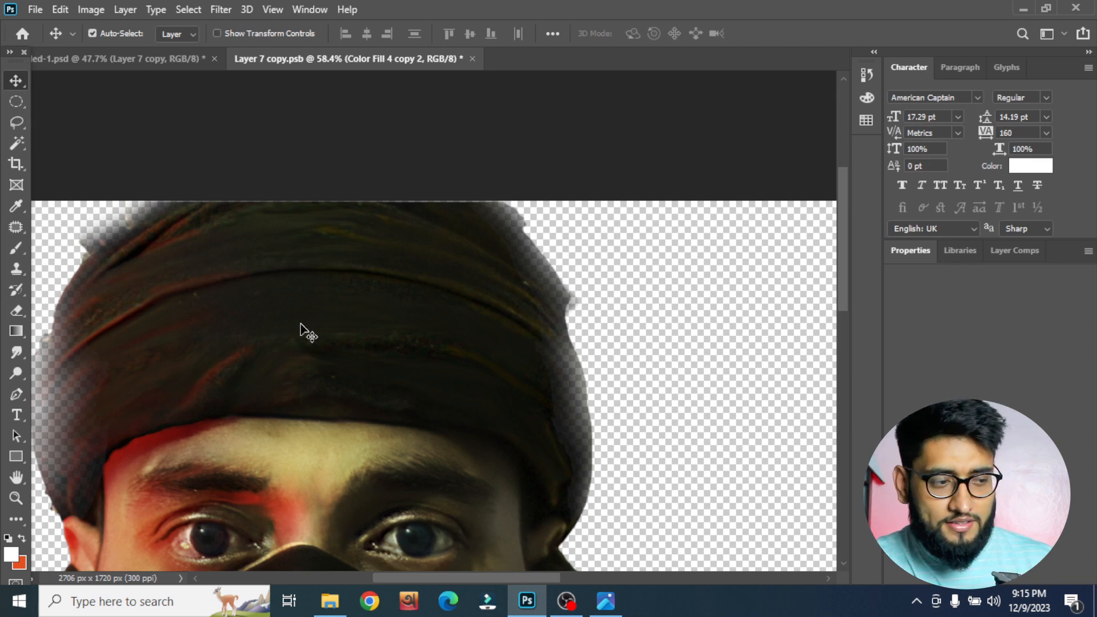
scroll(391, 335, "down", 3)
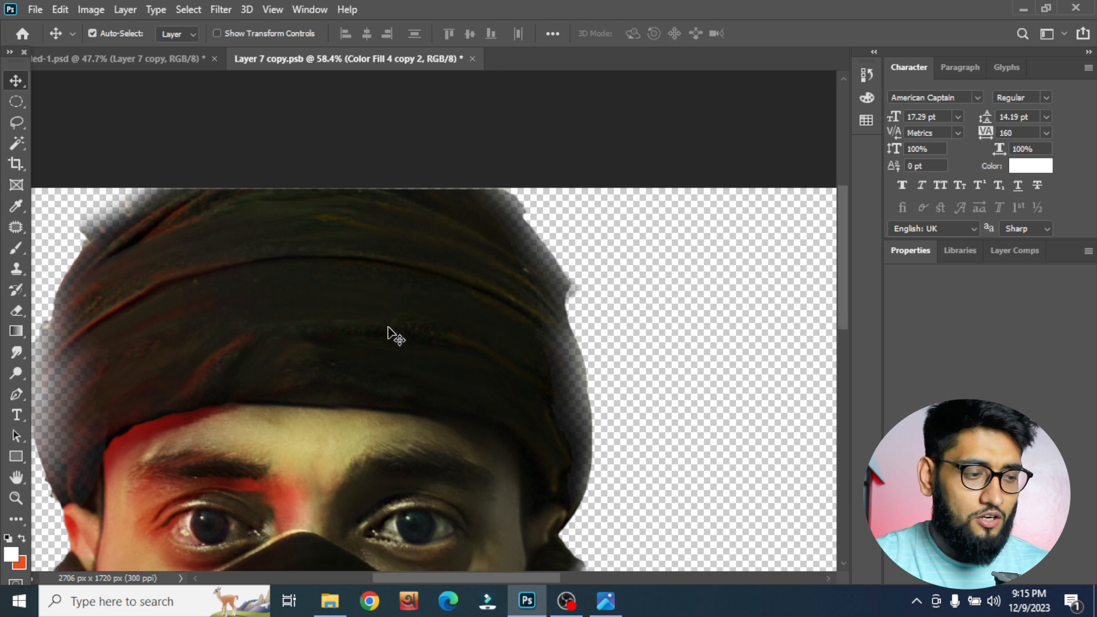
scroll(354, 328, "down", 5)
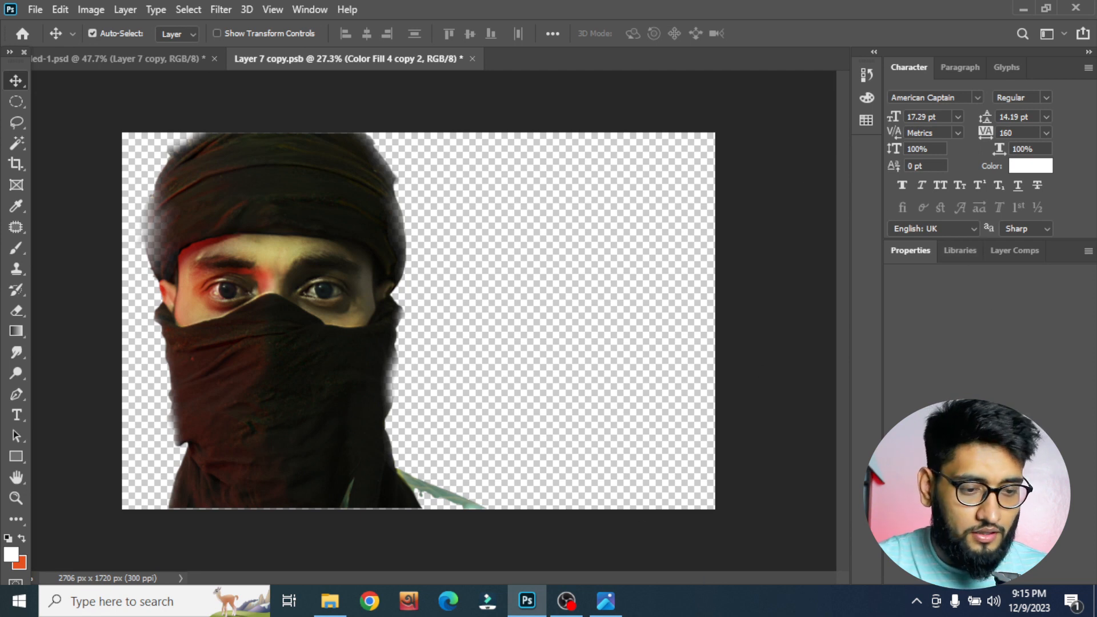
Compare the portrait with the FIR reference poster in the main poster document and return to the smart object
left_click(194, 55)
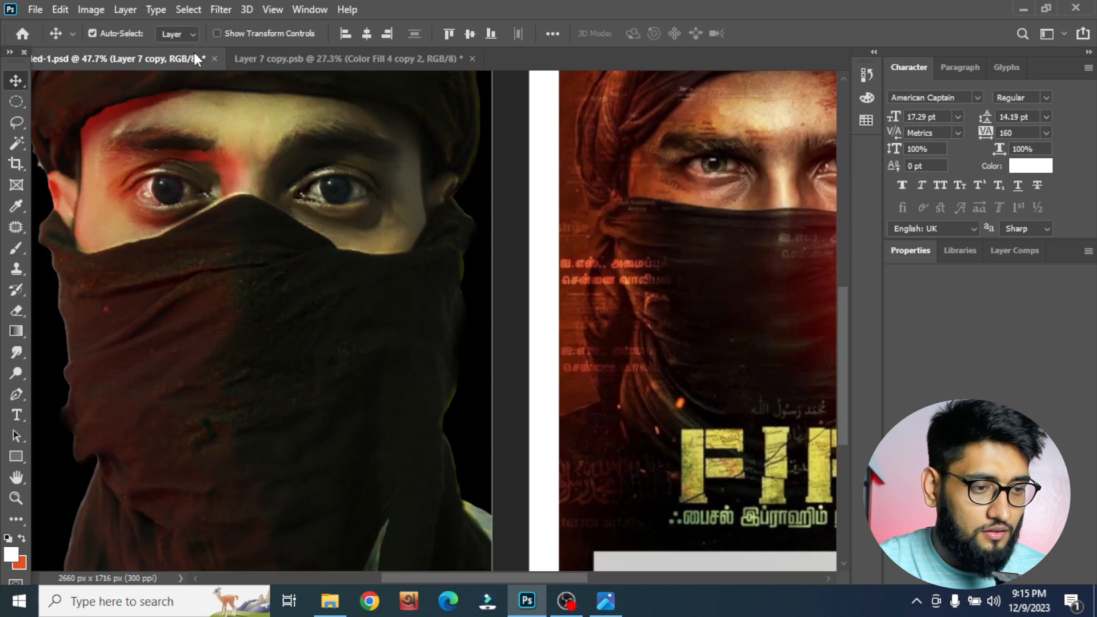
scroll(619, 284, "down", 5)
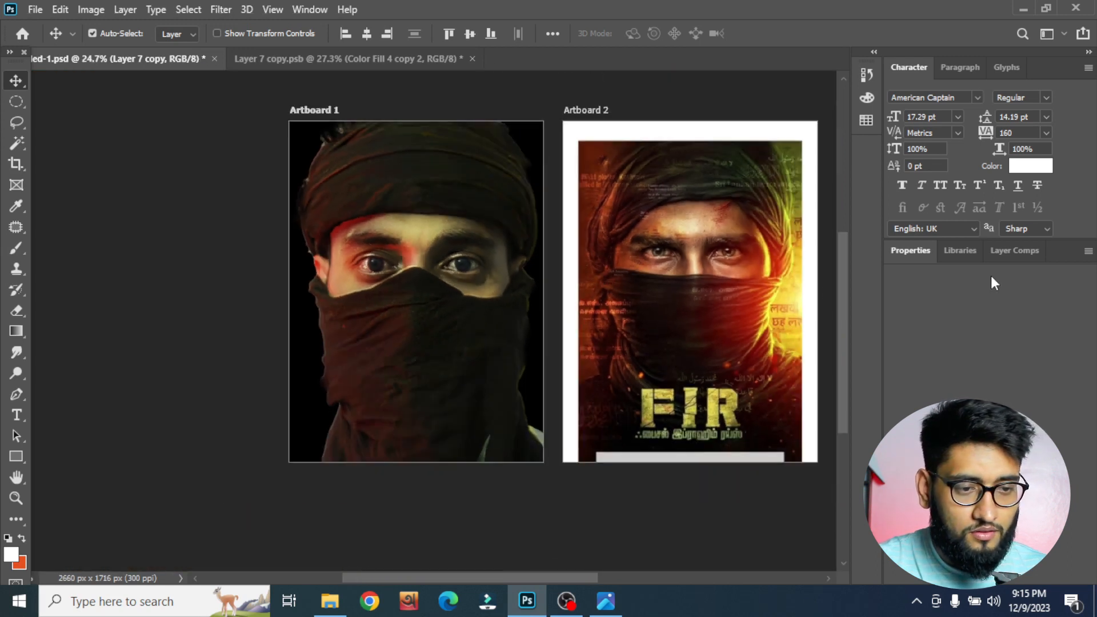
left_click(349, 58)
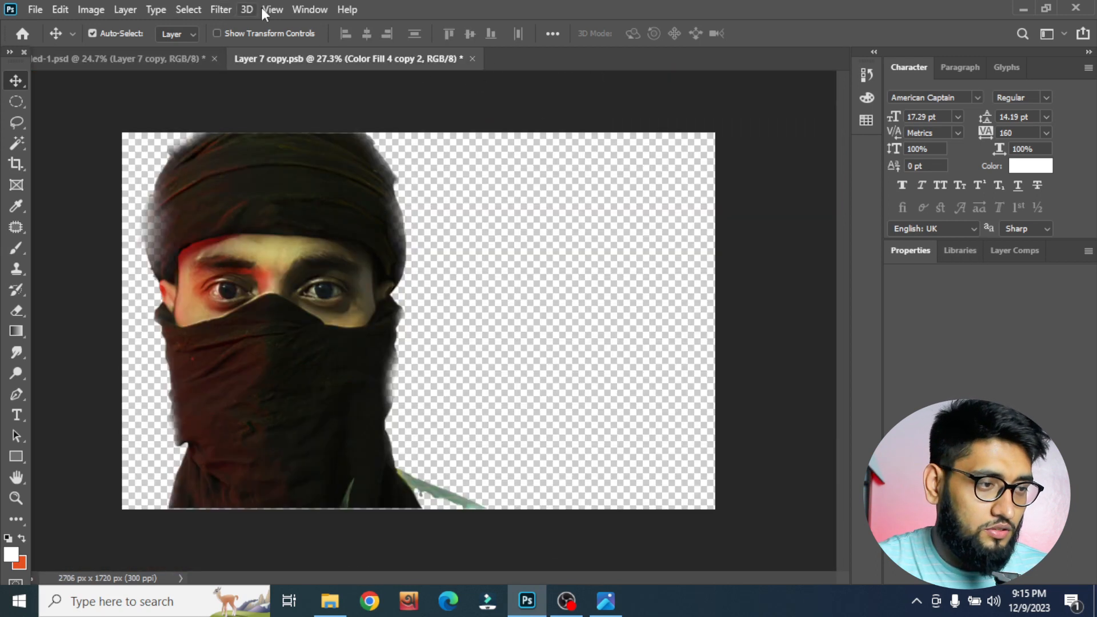
Bring back the layer list beside the portrait and select the Color Fill 4 base layer
left_click(308, 10)
left_click(383, 346)
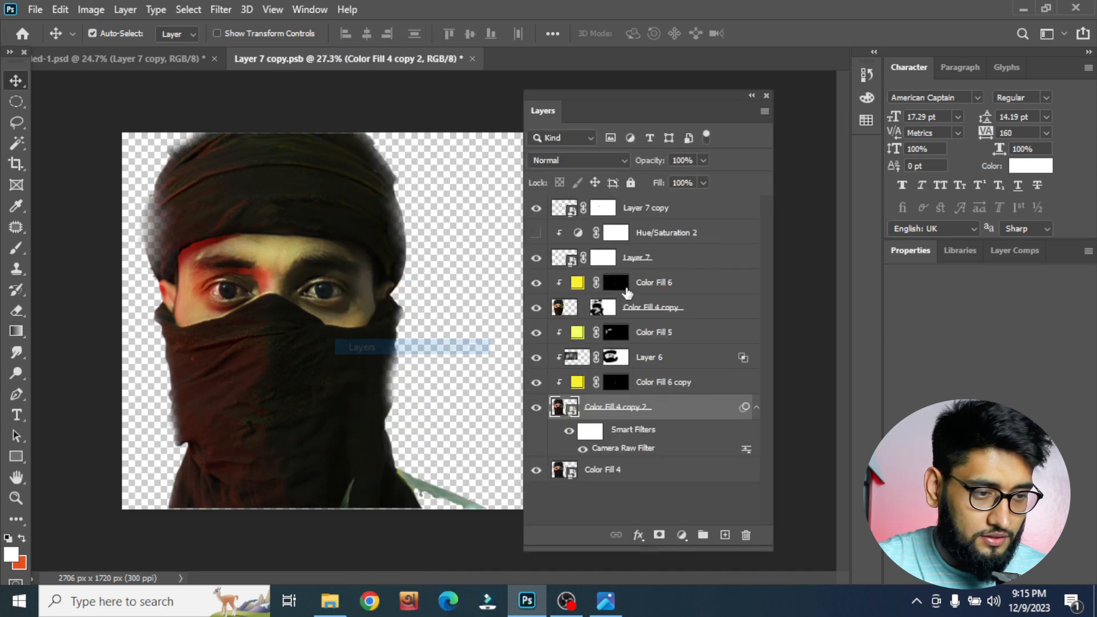
left_click_drag(647, 113, 645, 126)
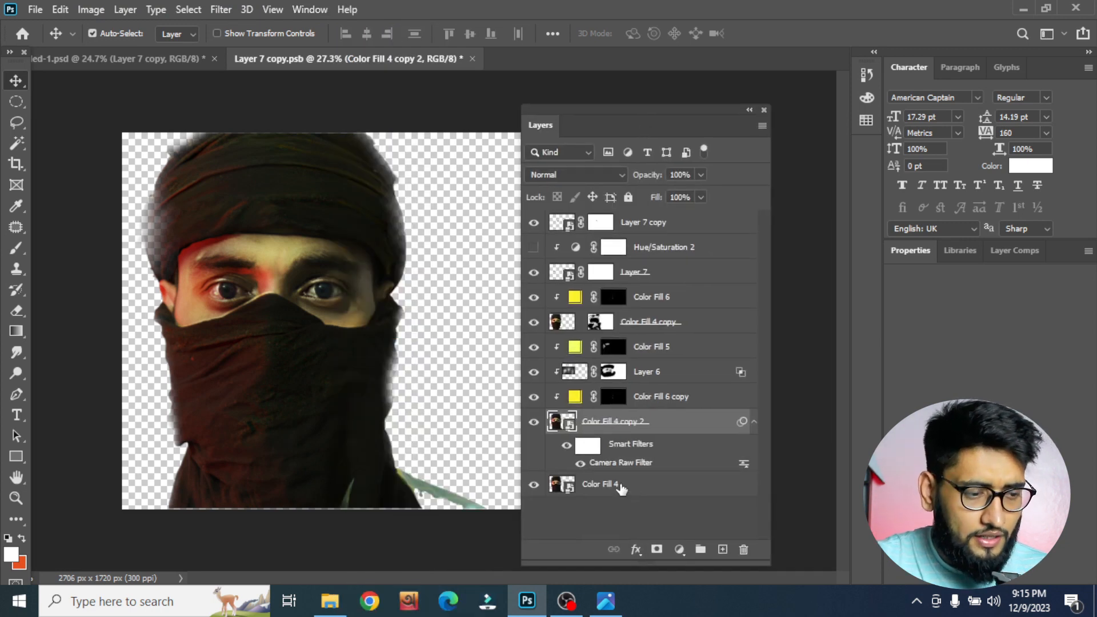
left_click(550, 486)
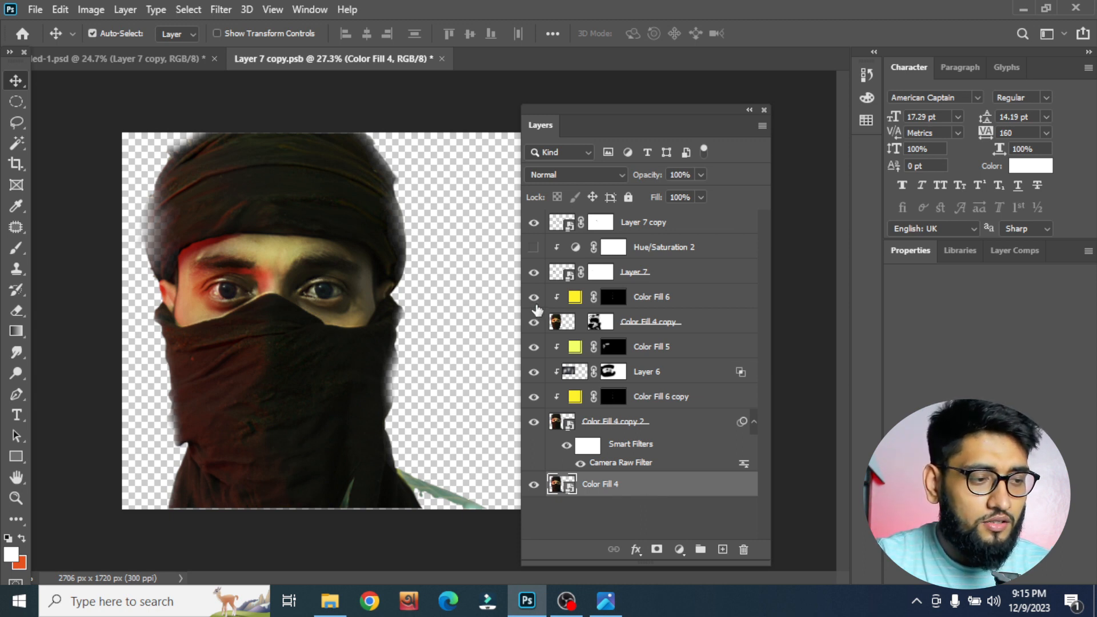
Select the Color Fill 6 layer's mask and compare the portrait with that yellow fill hidden and shown
left_click(652, 297)
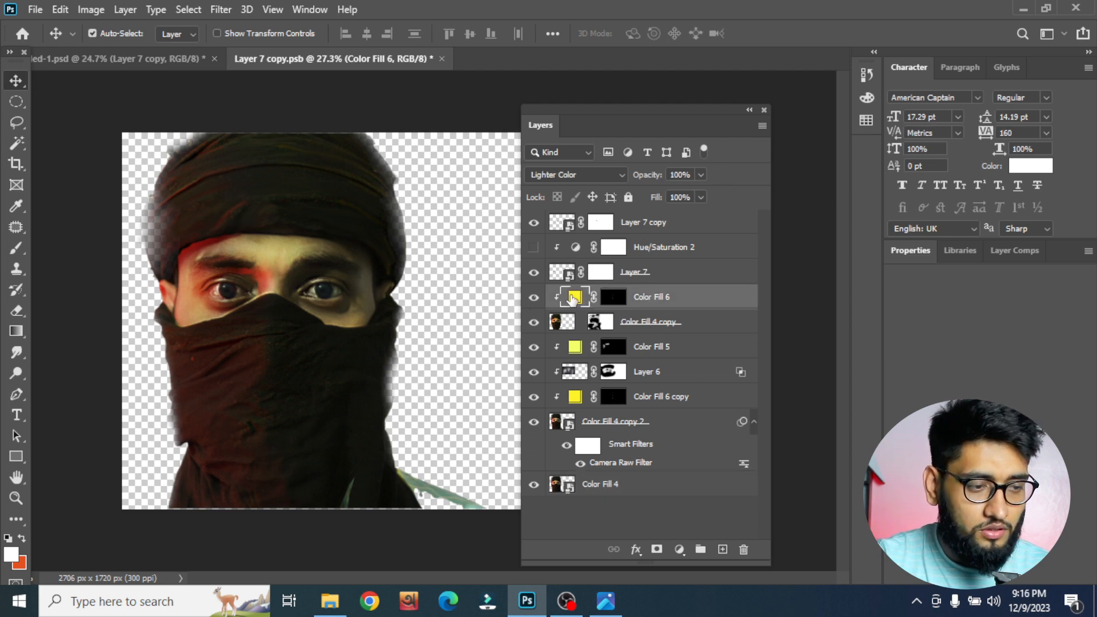
left_click(615, 297)
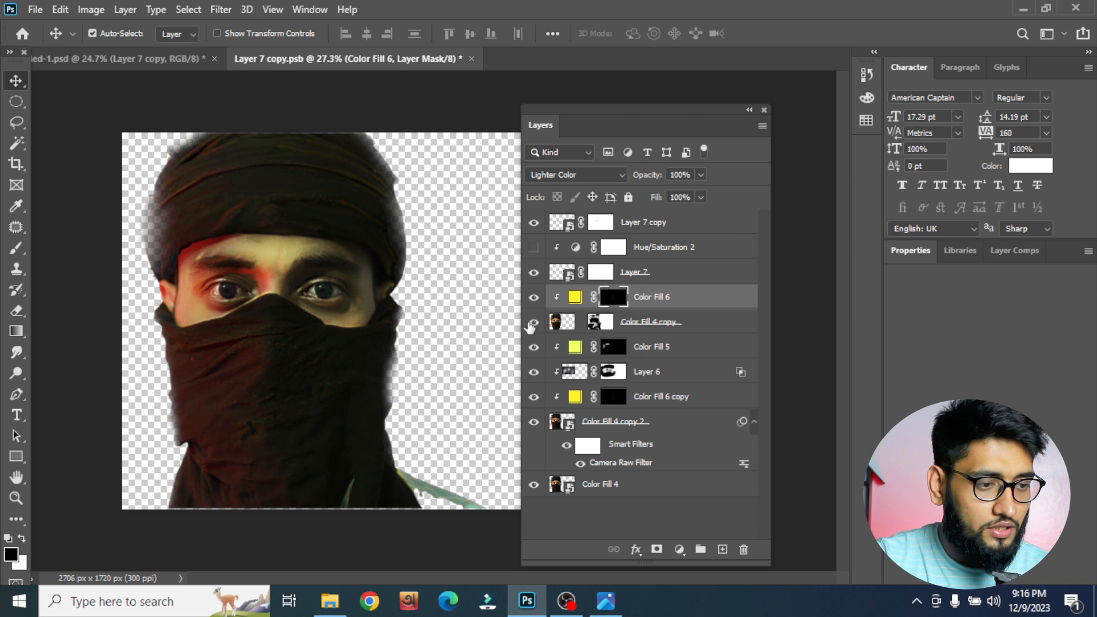
left_click(535, 297)
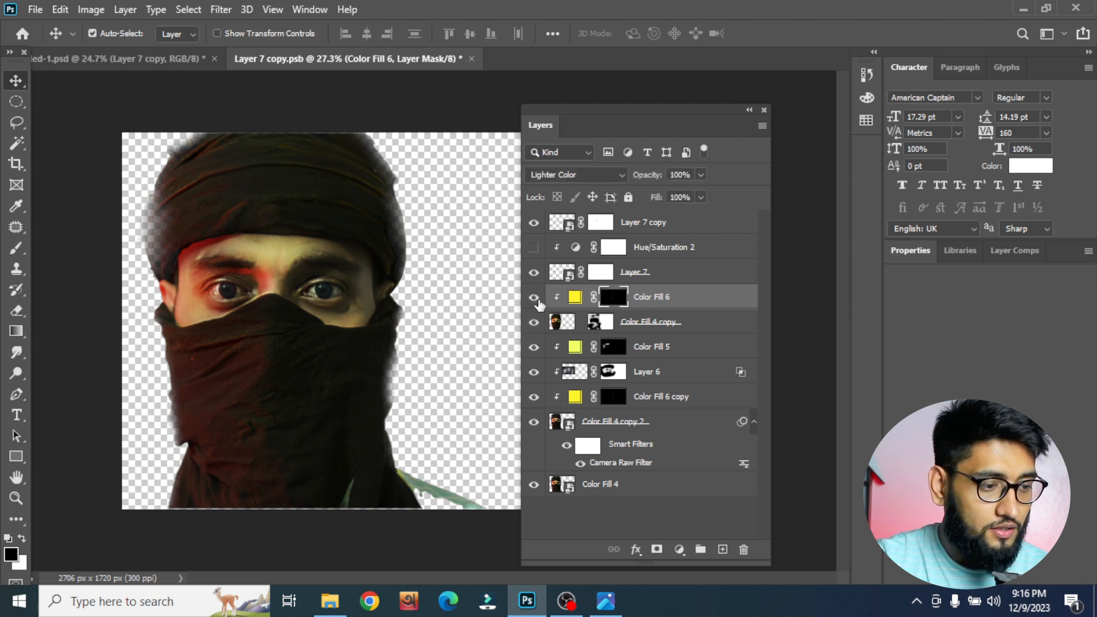
left_click(534, 297)
left_click(535, 298)
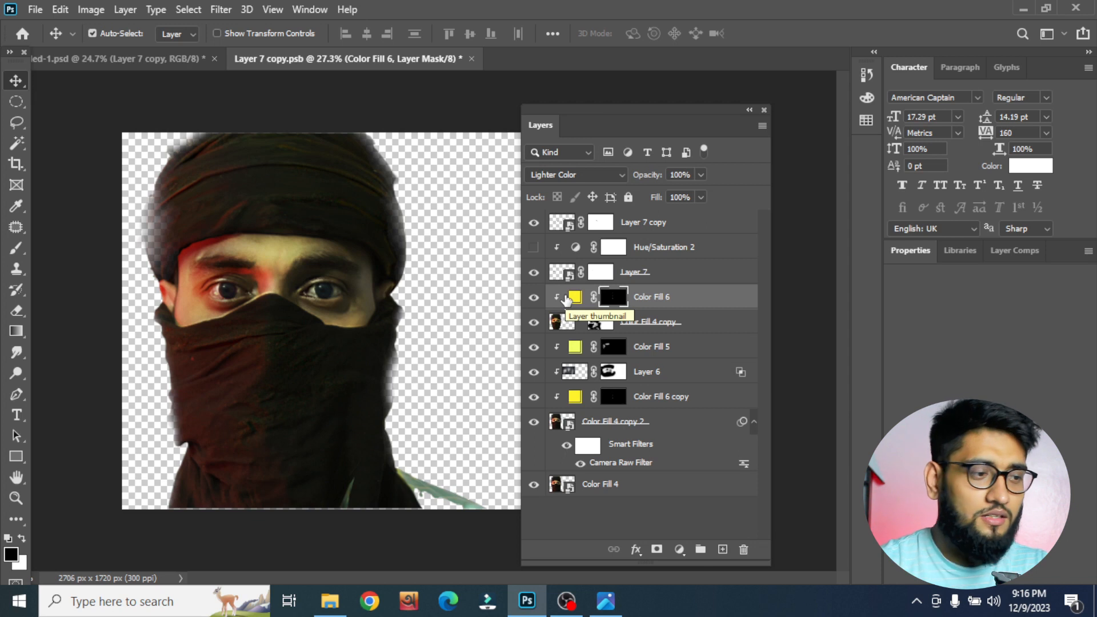
Try the Overlay blend mode on Color Fill 6 over the turban, and set the layer to Normal instead
scroll(152, 204, "up", 3)
left_click_drag(159, 166, 355, 379)
left_click(360, 292)
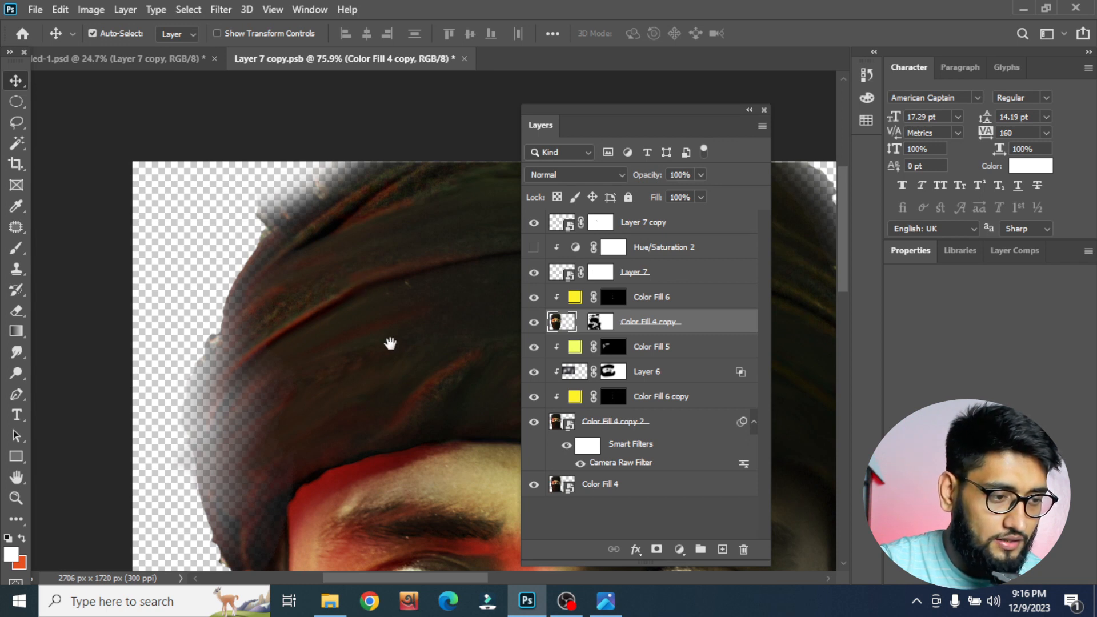
left_click_drag(390, 343, 262, 357)
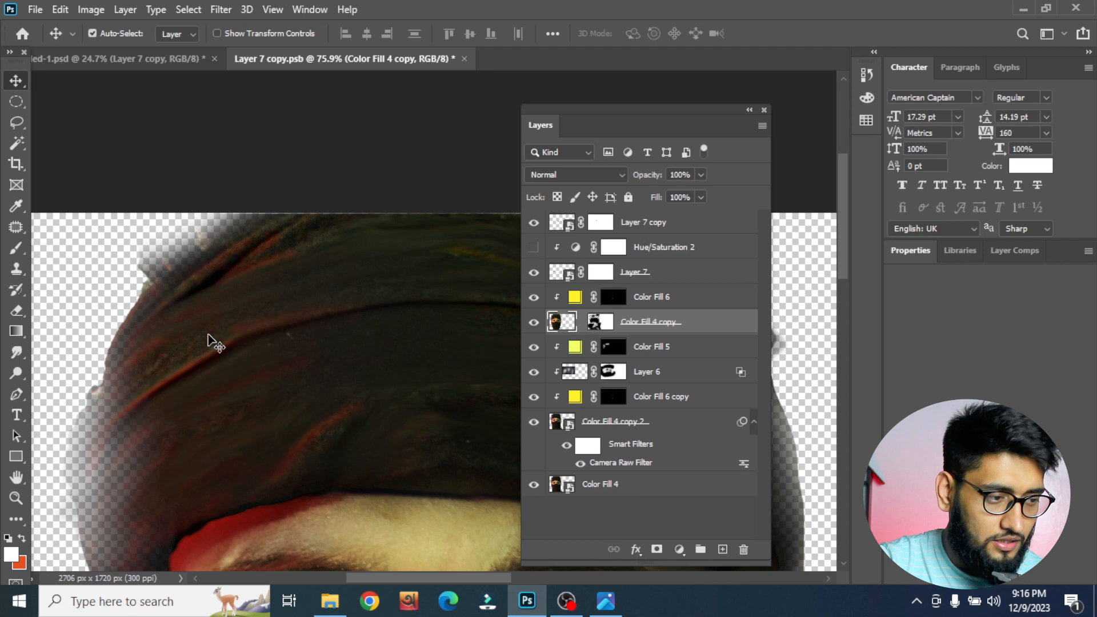
left_click(645, 302)
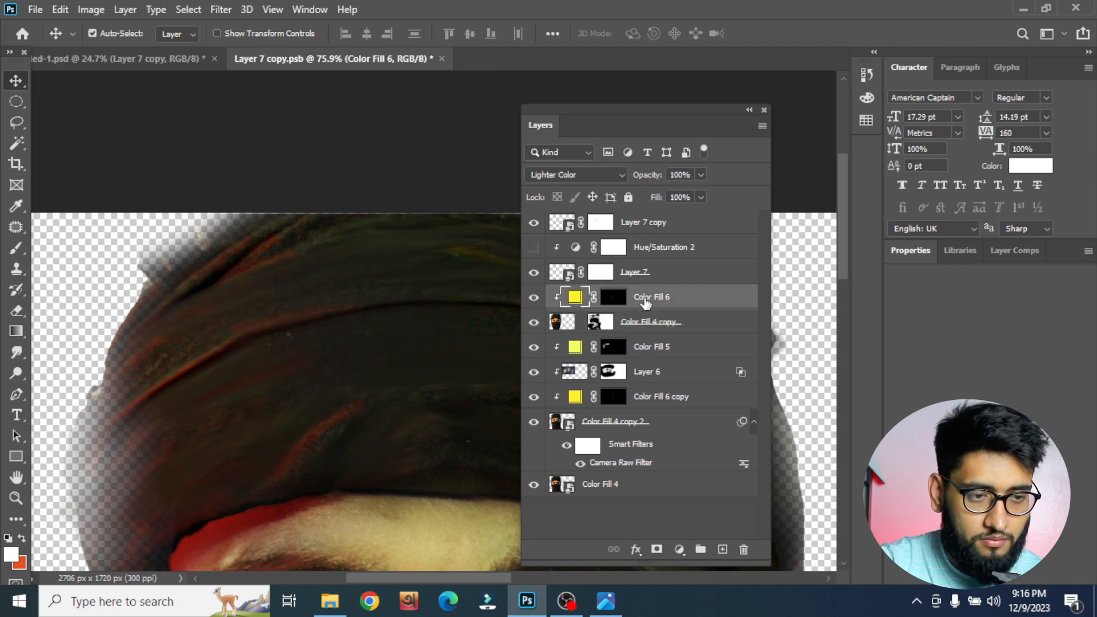
left_click(579, 170)
left_click(564, 374)
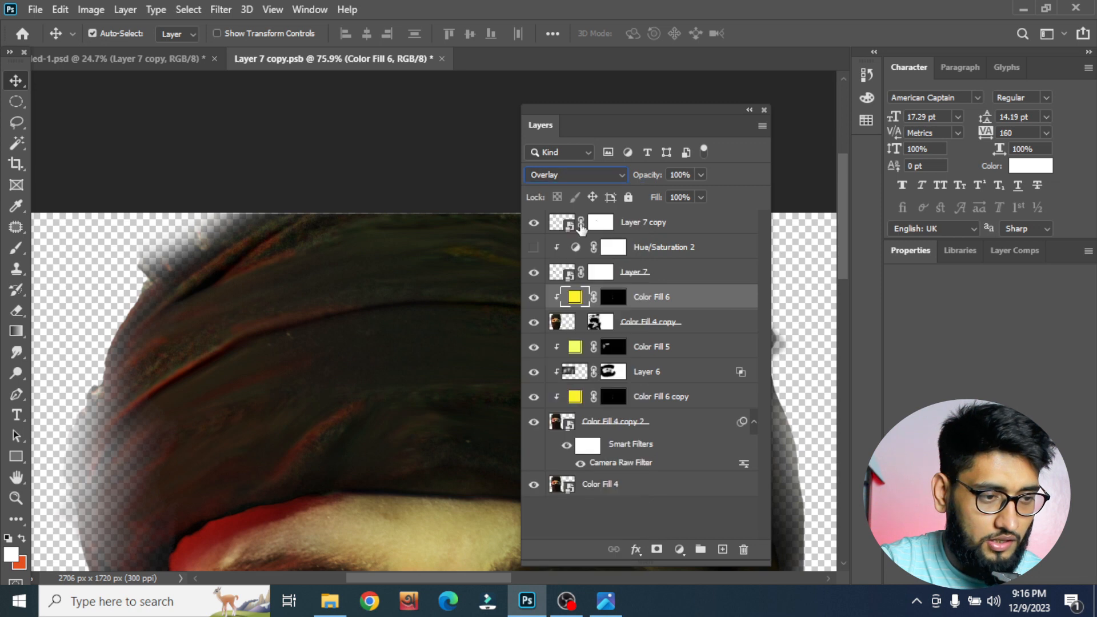
left_click(576, 175)
left_click(565, 184)
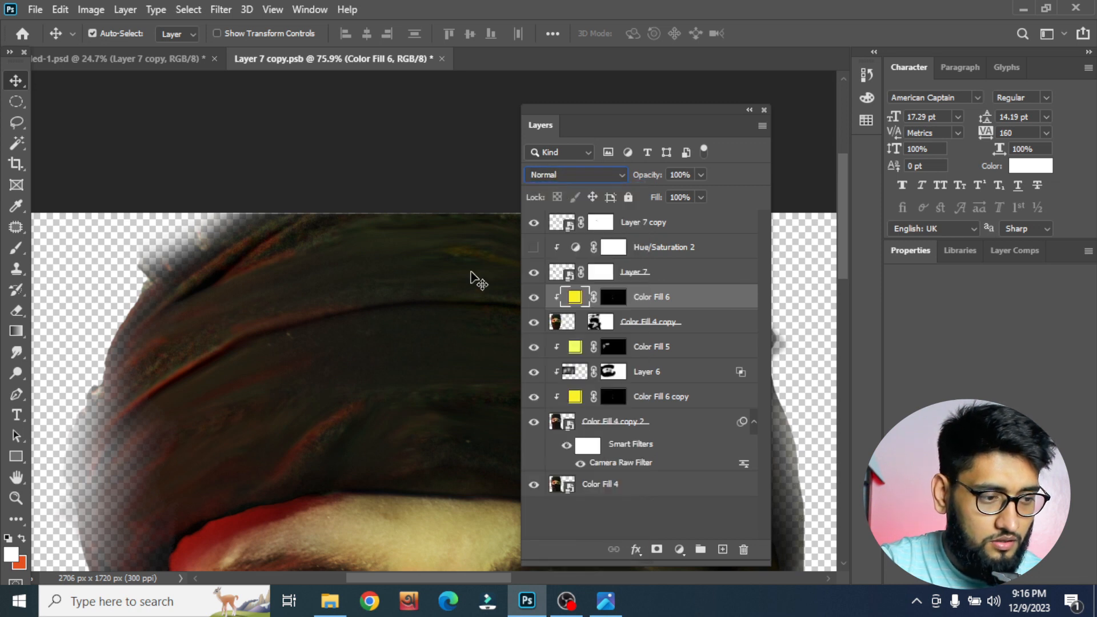
Compare the portrait with the yellow Color Fill 5 layer hidden and shown, and hide Color Fill 6 copy
left_click(411, 350)
scroll(421, 340, "down", 5)
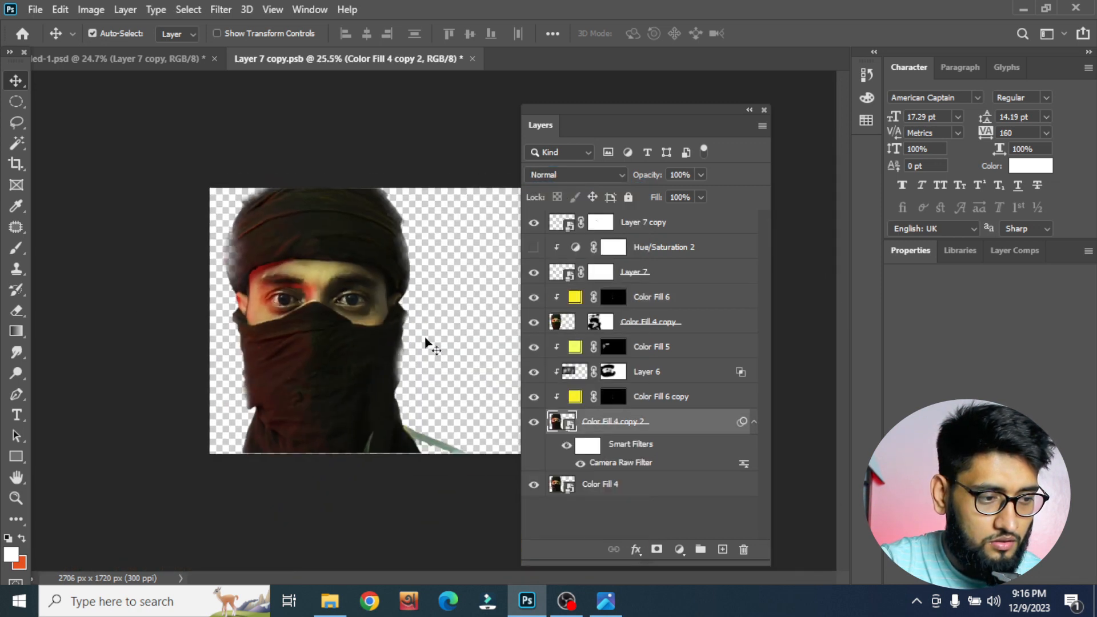
scroll(428, 346, "up", 4)
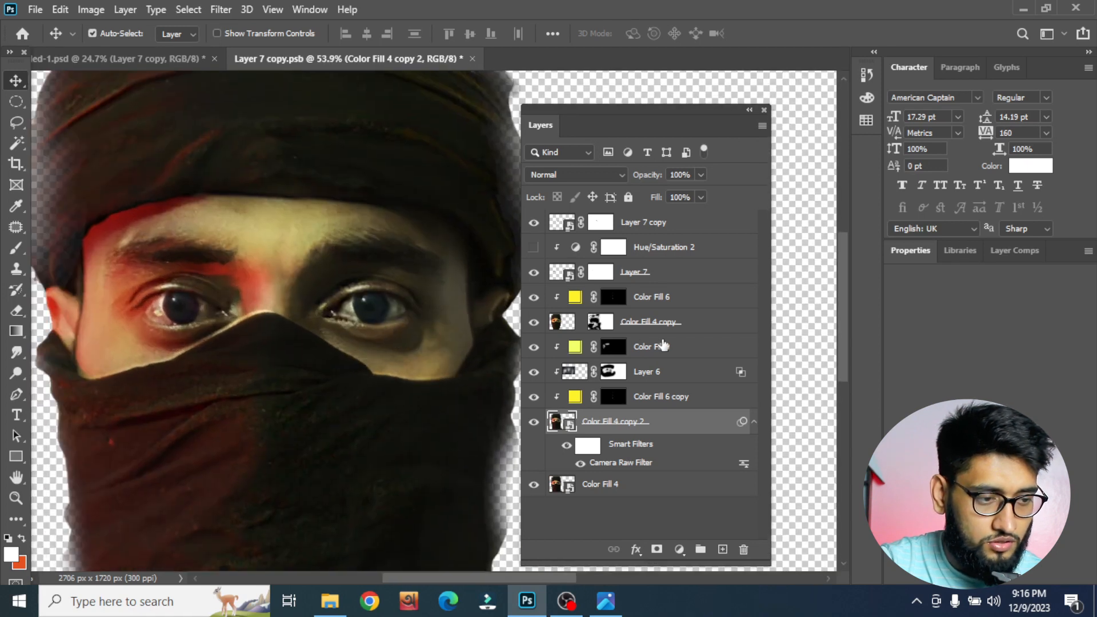
left_click(662, 345)
left_click(533, 347)
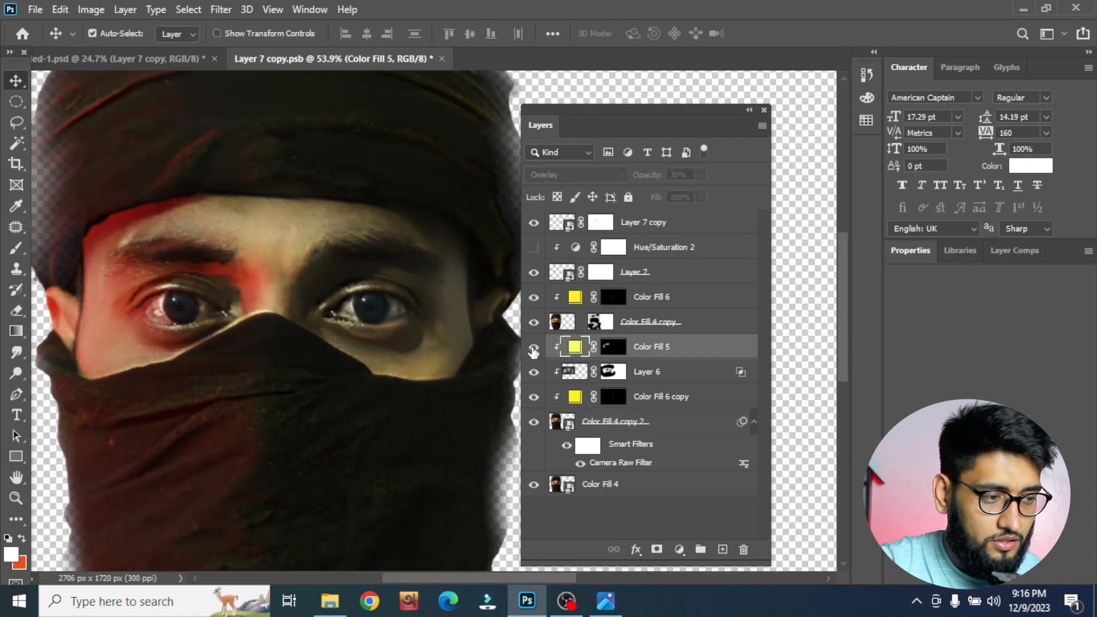
left_click(533, 347)
left_click(534, 348)
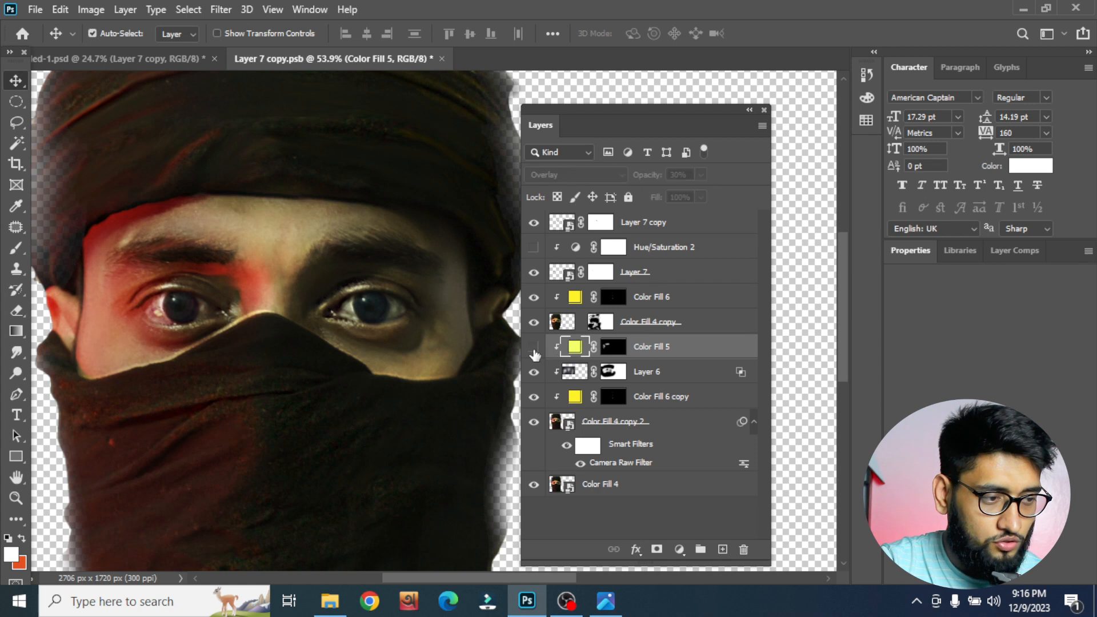
left_click(534, 348)
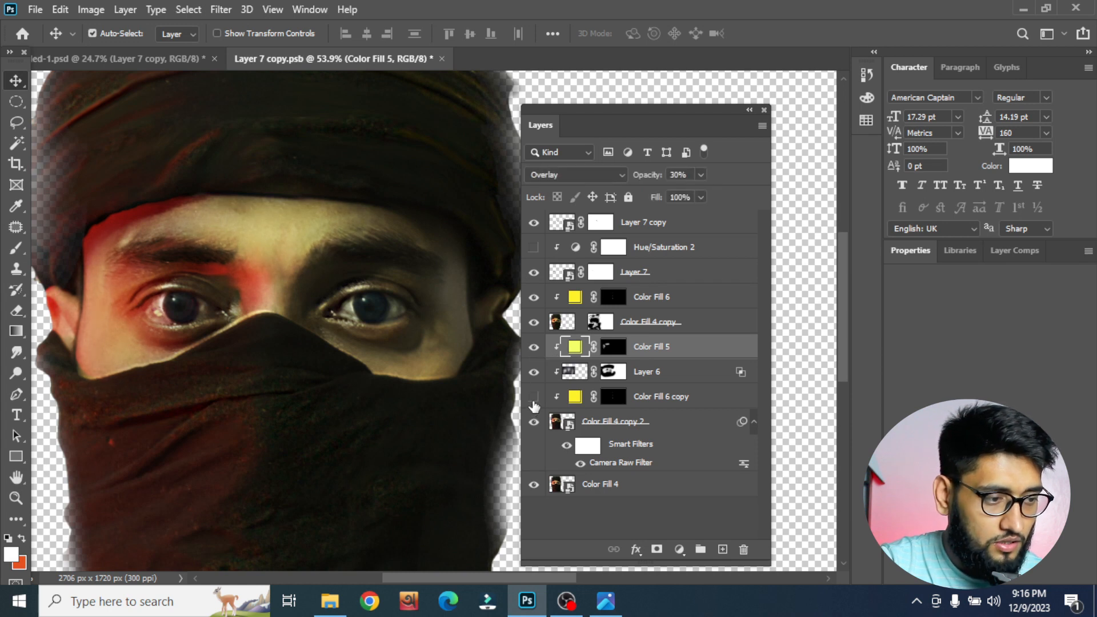
Put away the layer list and close the portrait smart object without saving its changes
scroll(265, 380, "down", 4)
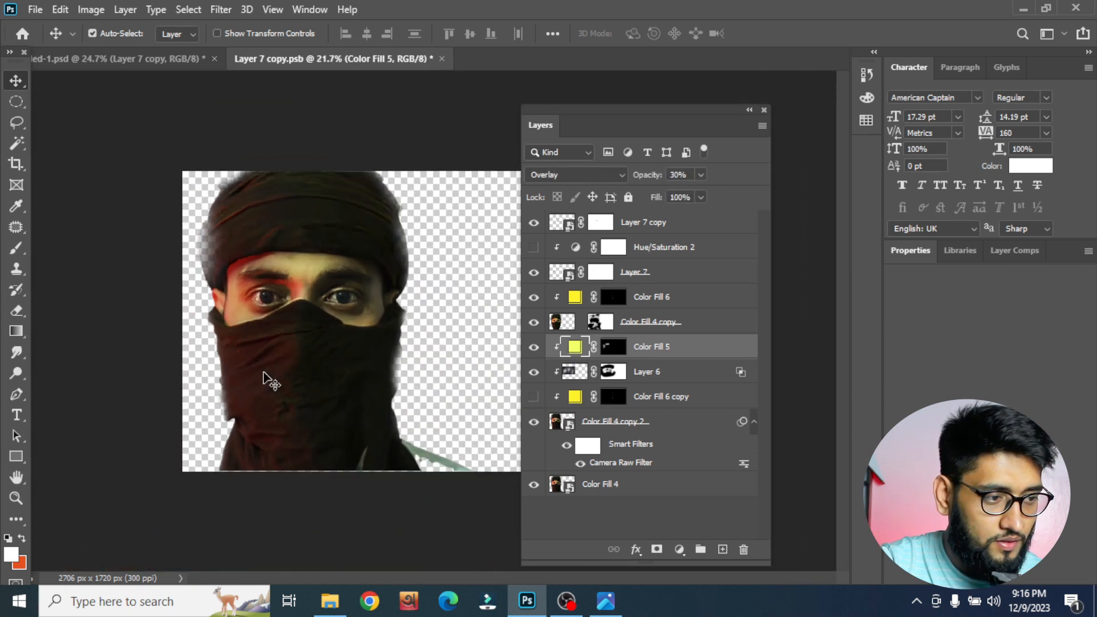
left_click(763, 109)
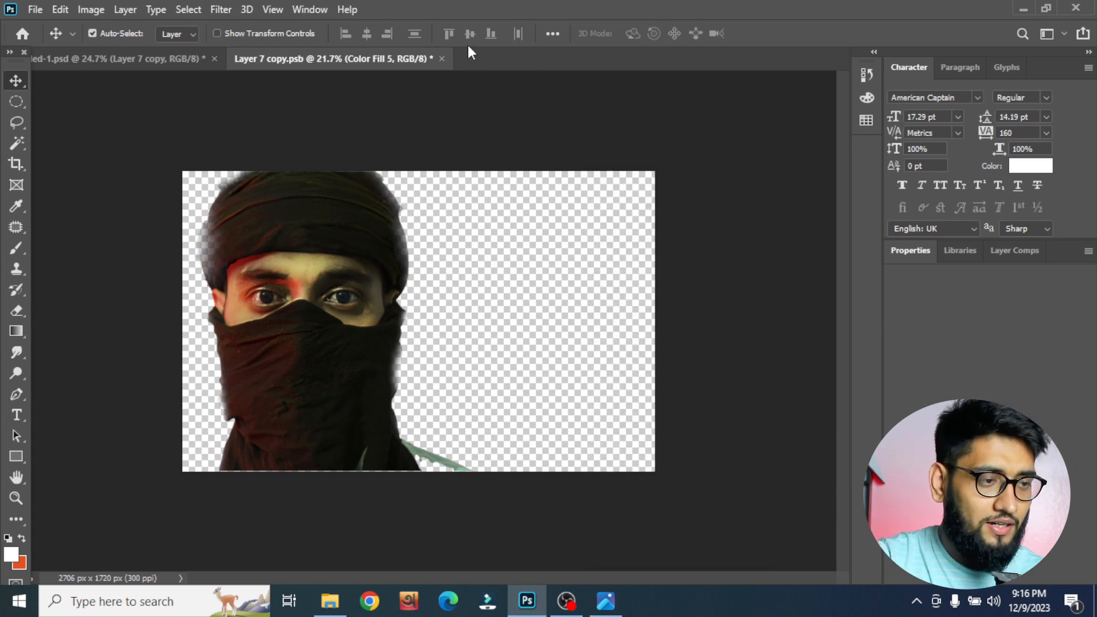
left_click(444, 59)
left_click(536, 232)
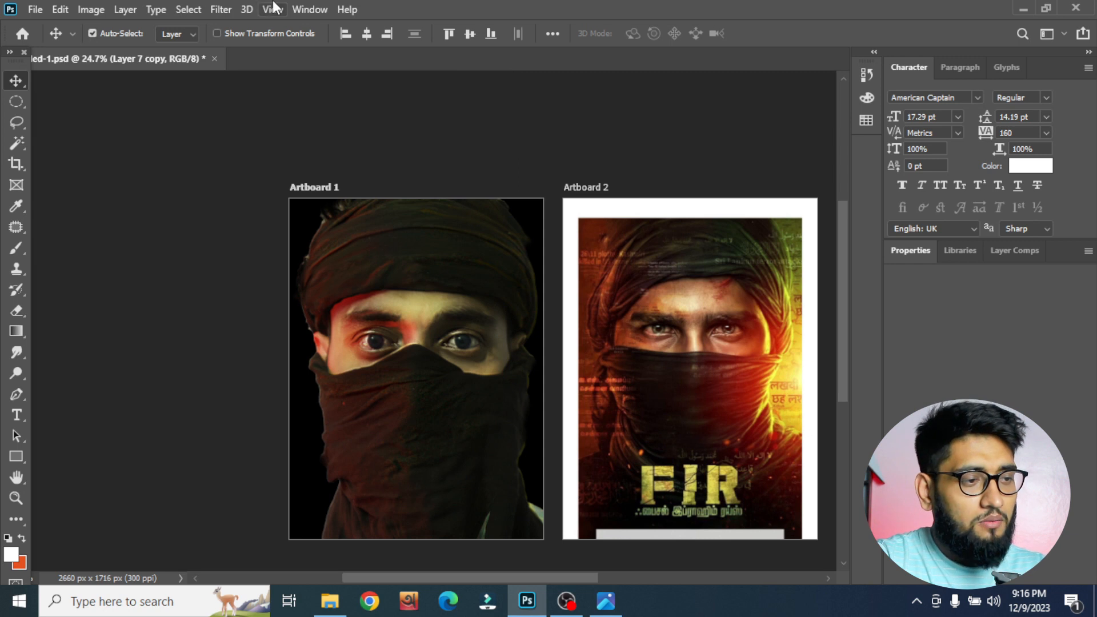
Bring back the layer list for the poster document and make Layer 2 above the portrait visible
left_click(224, 8)
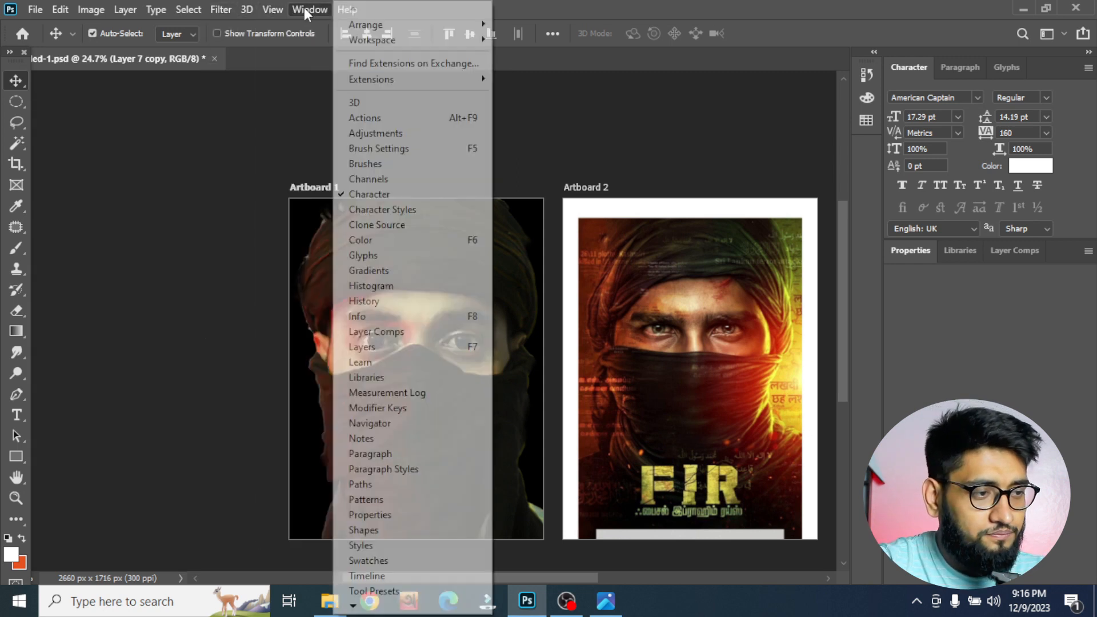
left_click(382, 348)
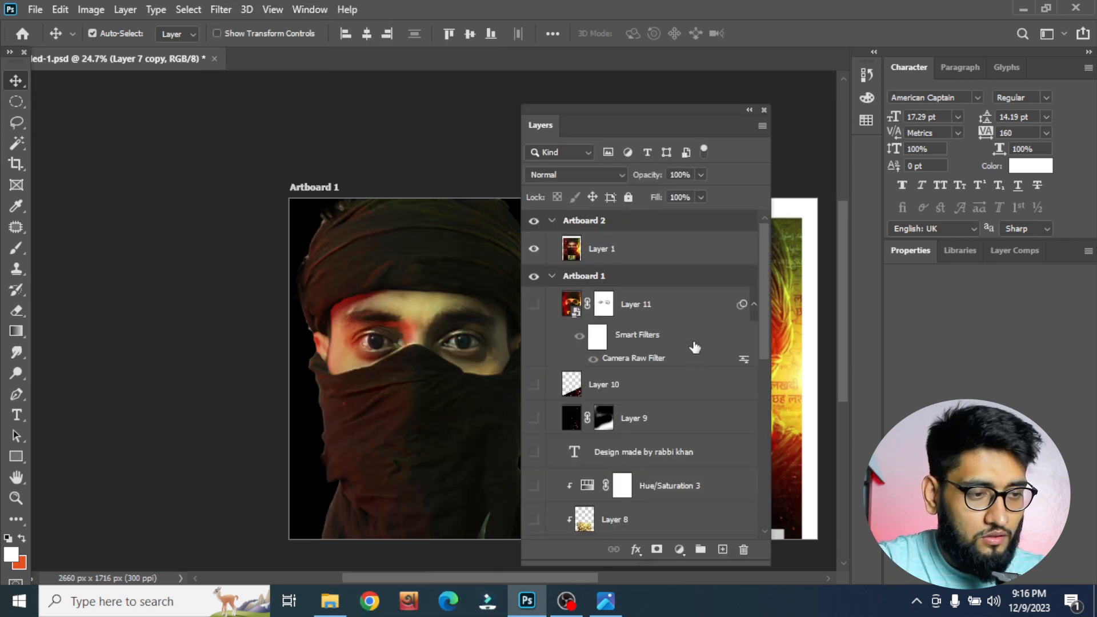
scroll(672, 358, "down", 10)
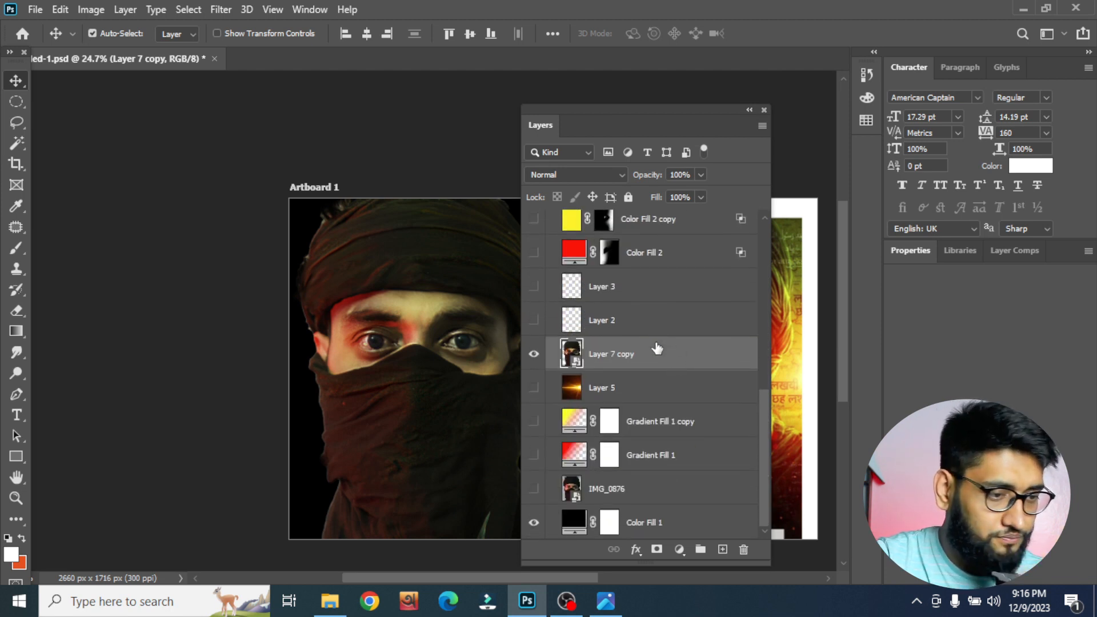
scroll(657, 348, "up", 1)
left_click(647, 346)
left_click(646, 312)
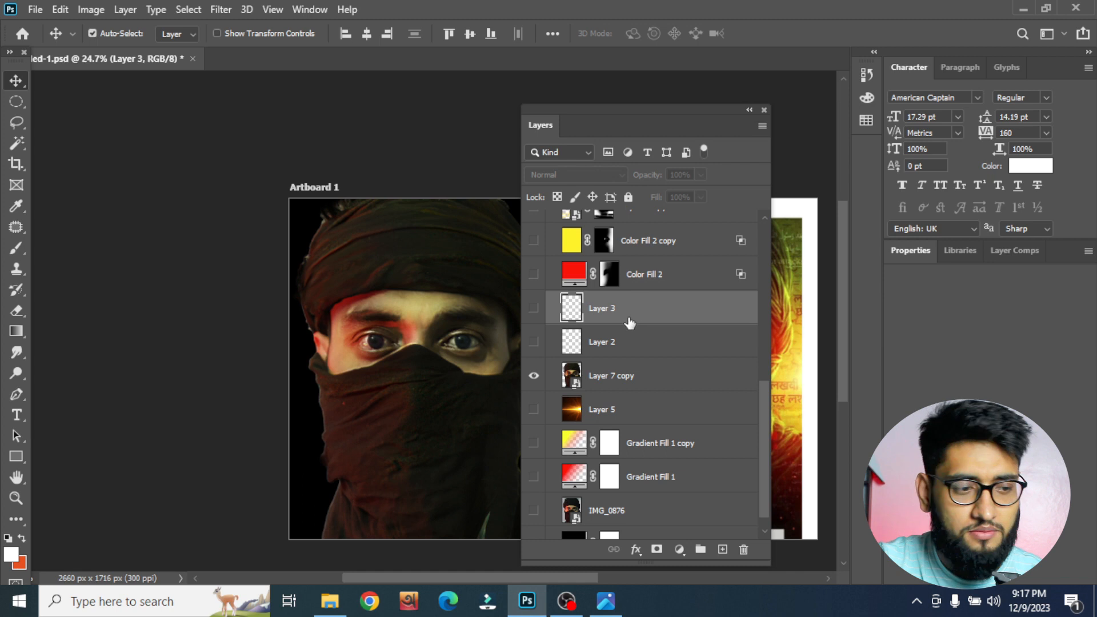
scroll(533, 348, "up", 5)
scroll(428, 363, "down", 1)
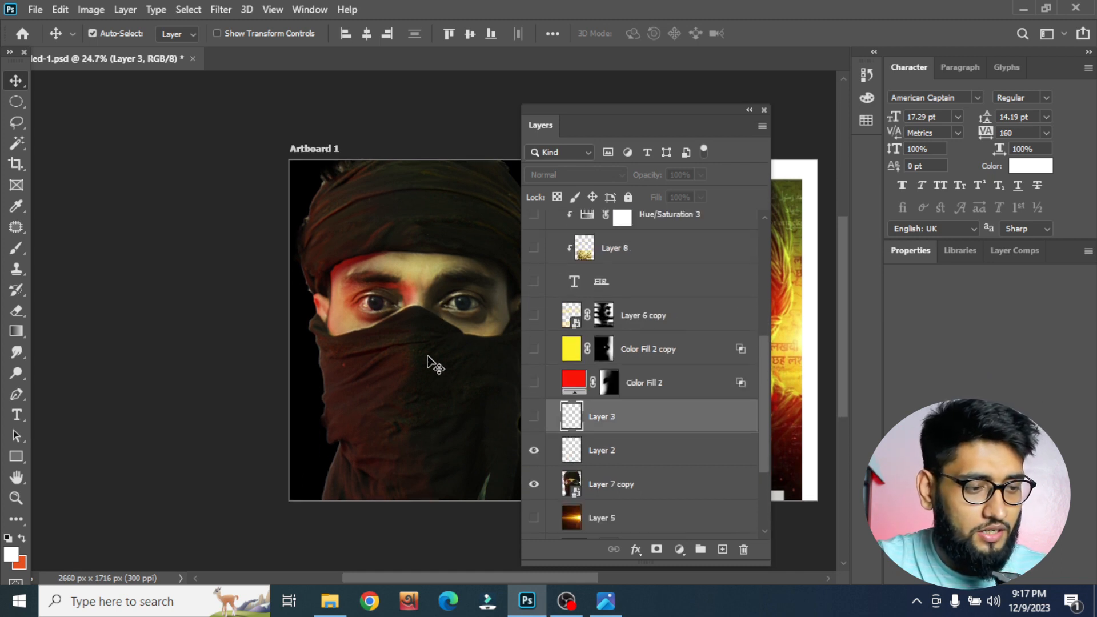
Select Layer 3 in Artboard 1 and make it visible over the portrait
scroll(441, 361, "down", 2)
left_click_drag(455, 340, 384, 362)
left_click(376, 386)
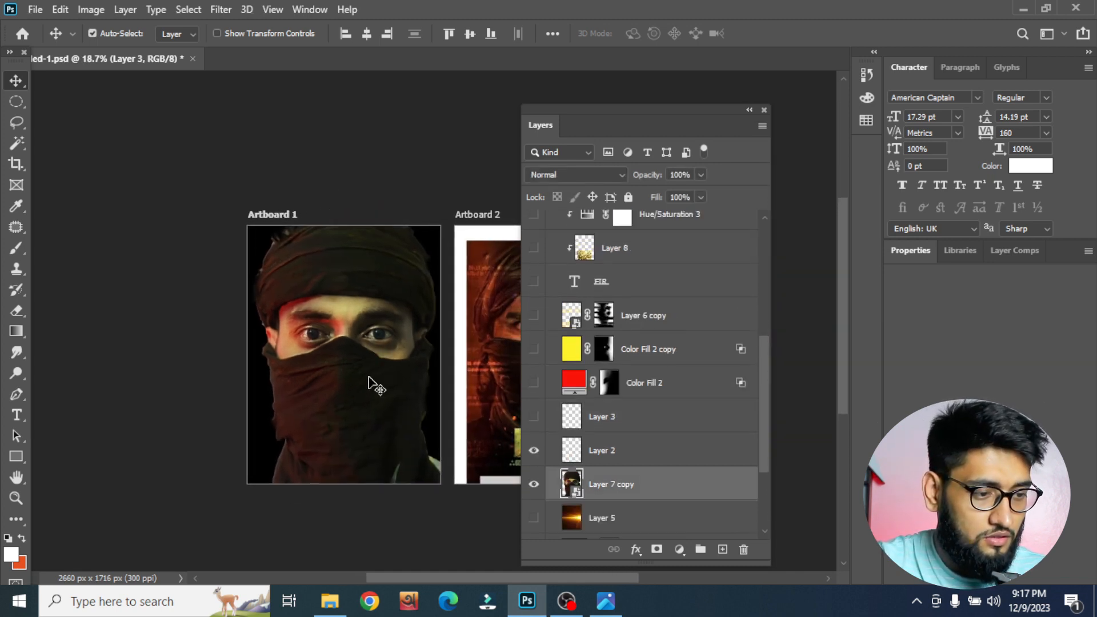
left_click(582, 422)
left_click(534, 416)
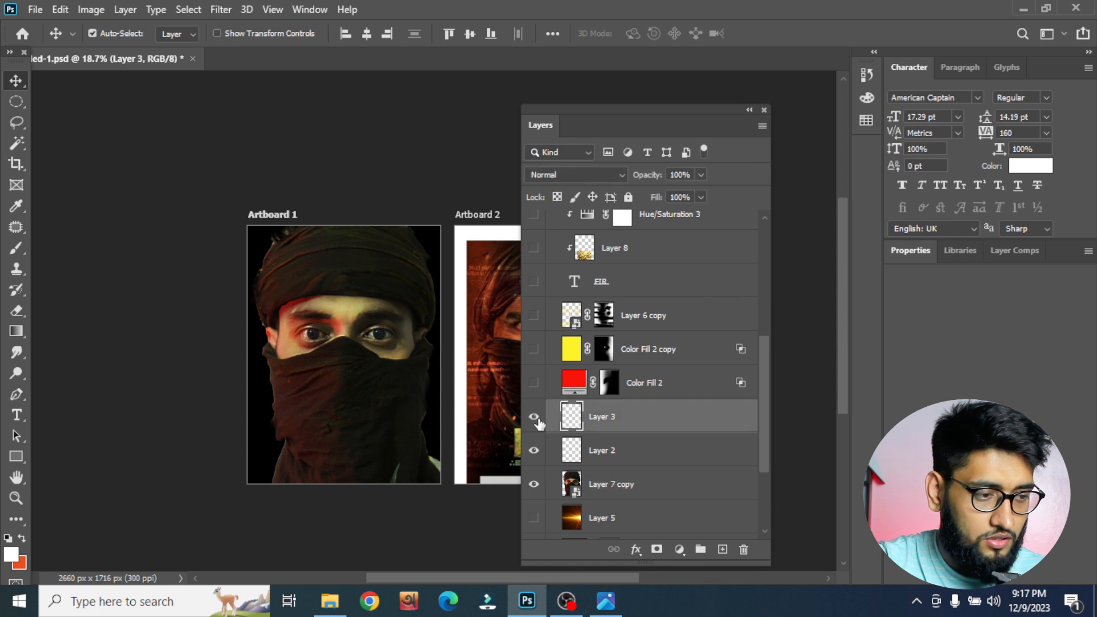
Show the red Color Fill 2 over the portrait and select that layer to review its blending
left_click(534, 383)
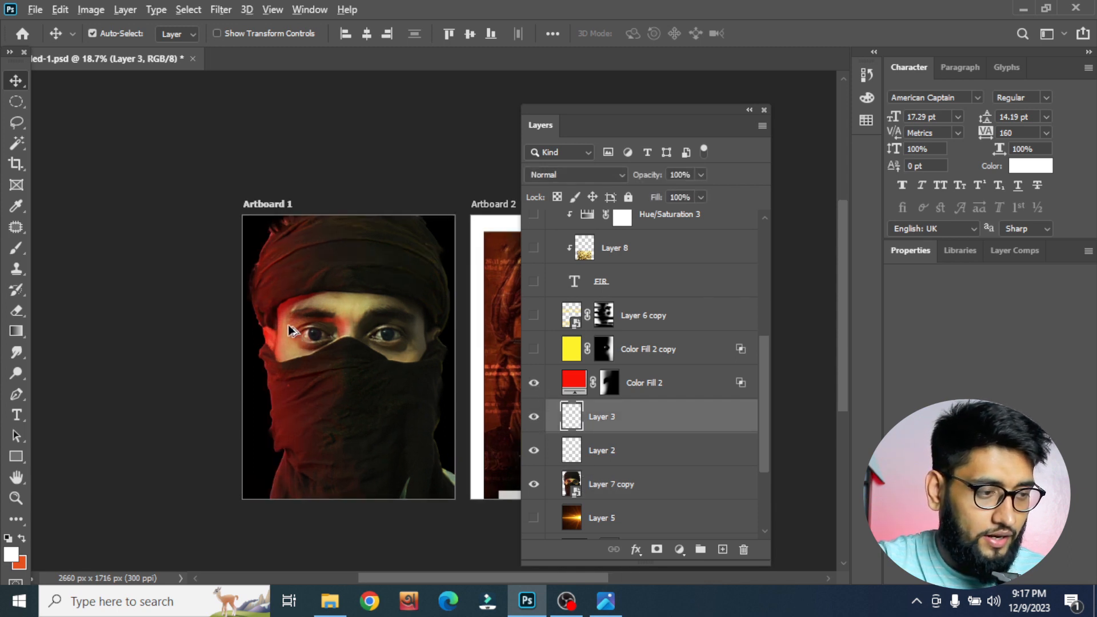
scroll(279, 320, "up", 2)
scroll(289, 357, "down", 2)
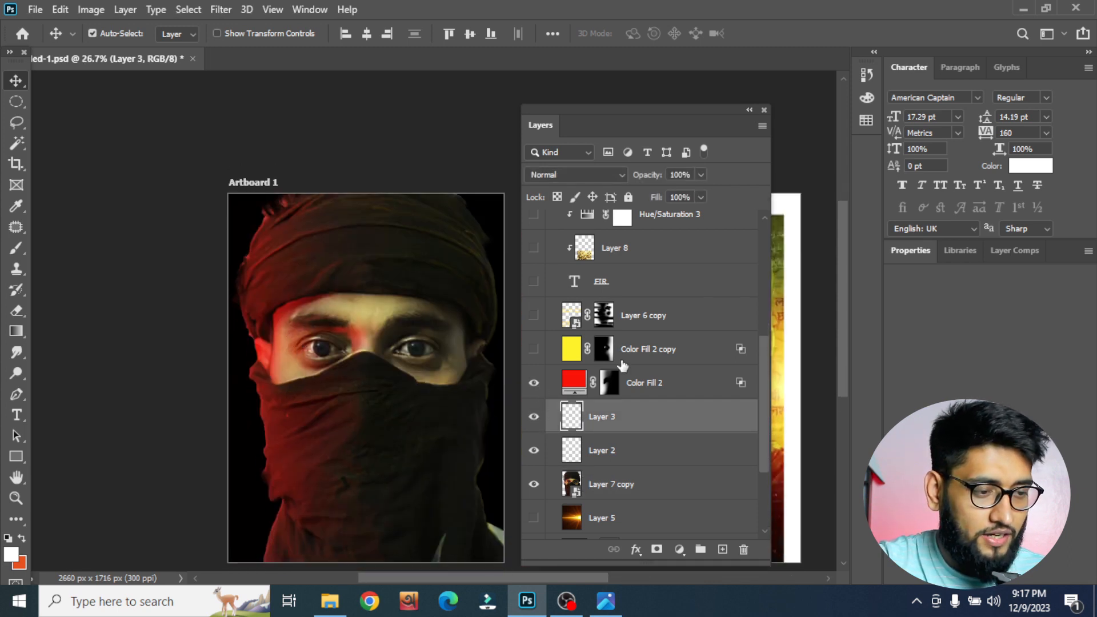
left_click(646, 388)
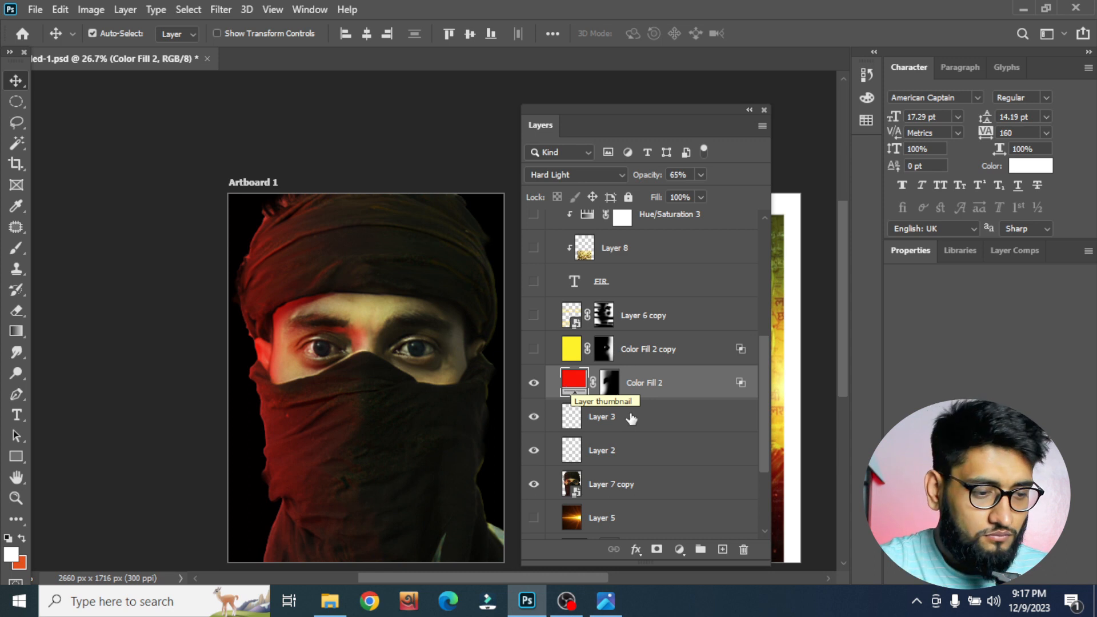
Show the yellow Color Fill 2 copy and the Layer 6 copy text texture over the portrait
left_click(679, 549)
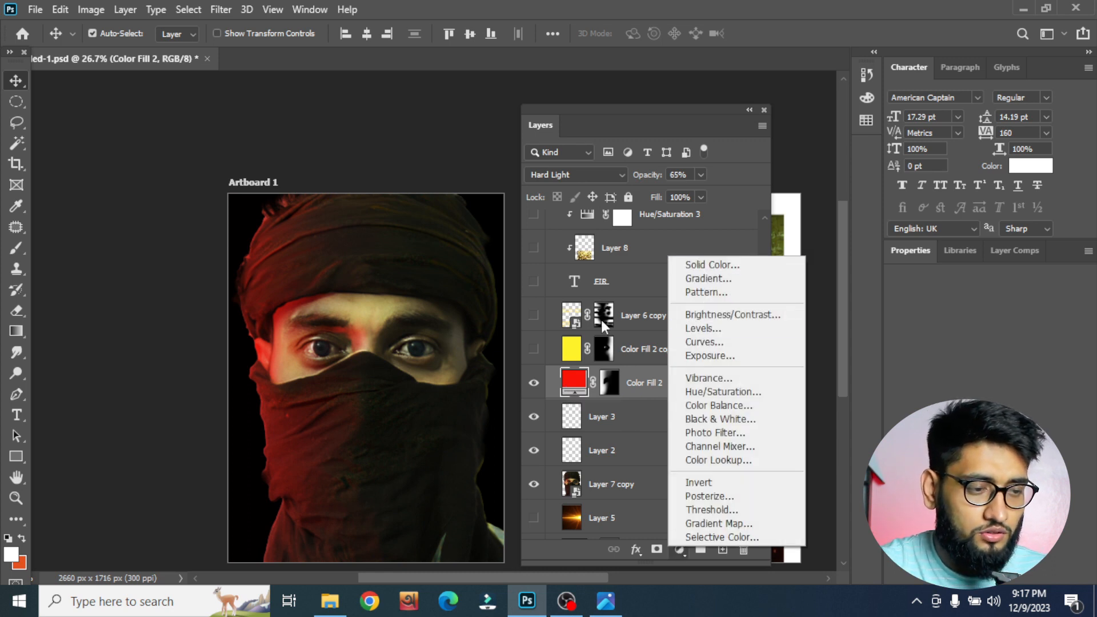
left_click(570, 347)
left_click(534, 348)
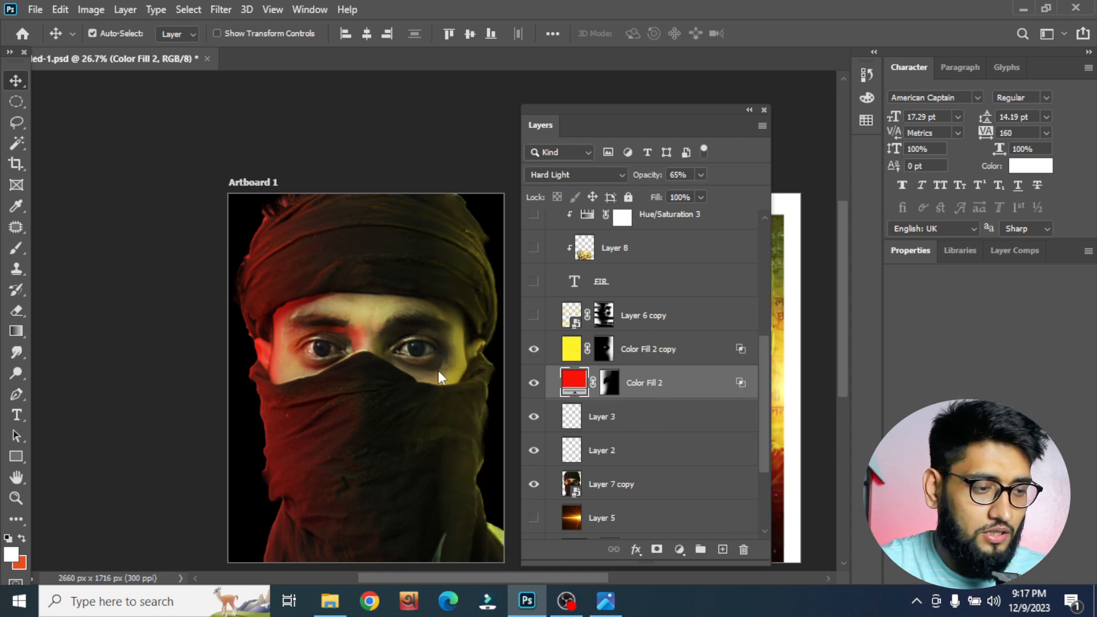
left_click(534, 321)
left_click(535, 319)
scroll(403, 353, "up", 2)
scroll(403, 353, "down", 2)
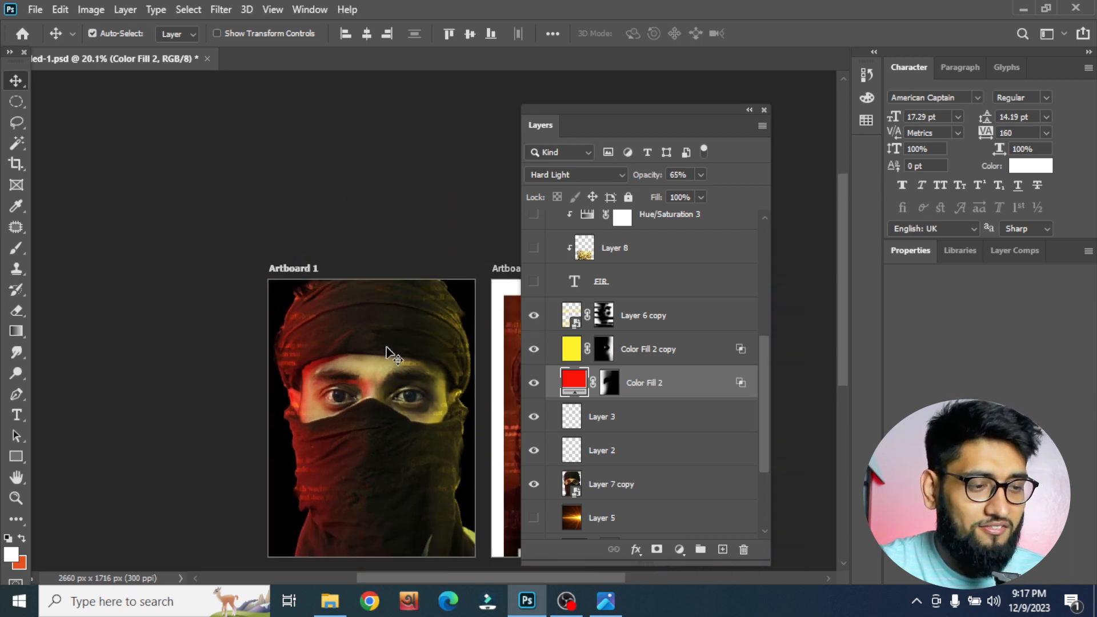
Open the Layer 6 copy smart object and place a black solid color fill beneath its two text layers
left_click(639, 324)
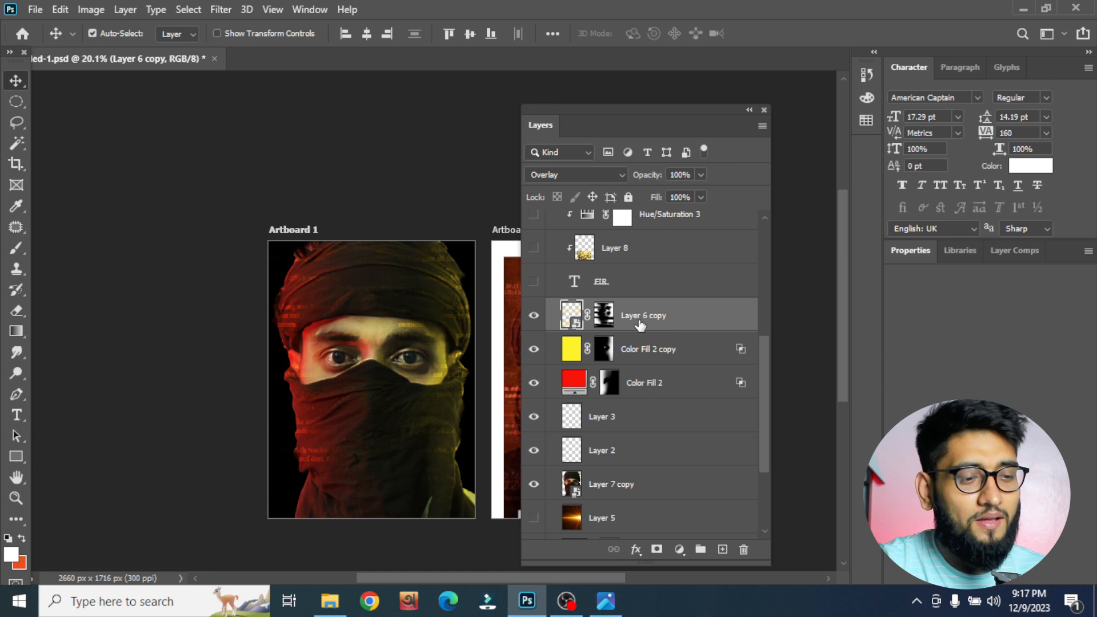
double_click(572, 316)
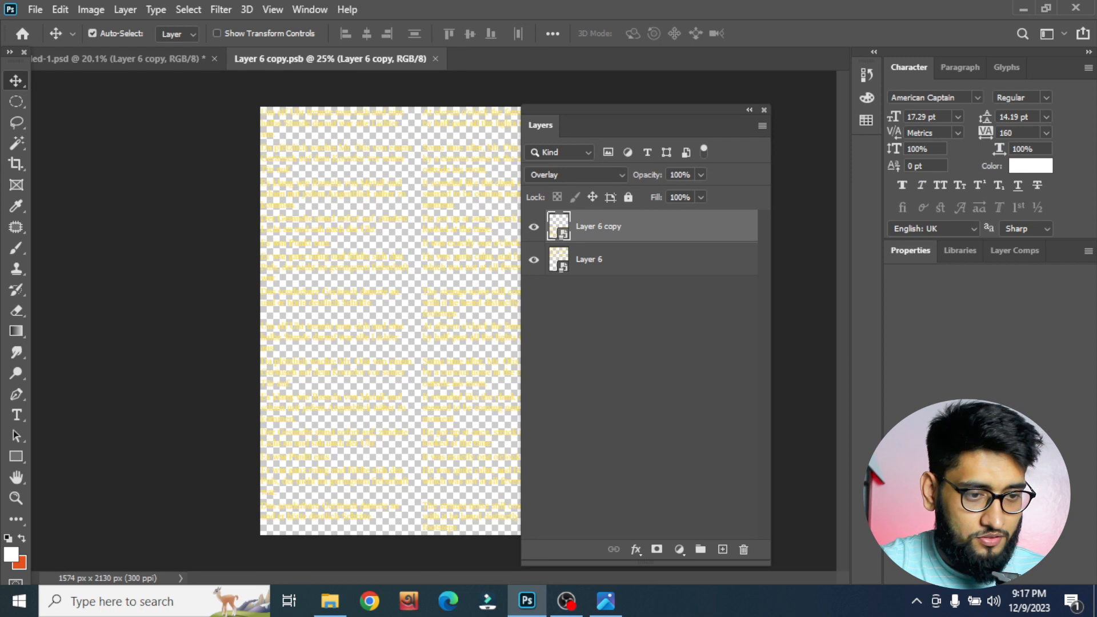
left_click(677, 552)
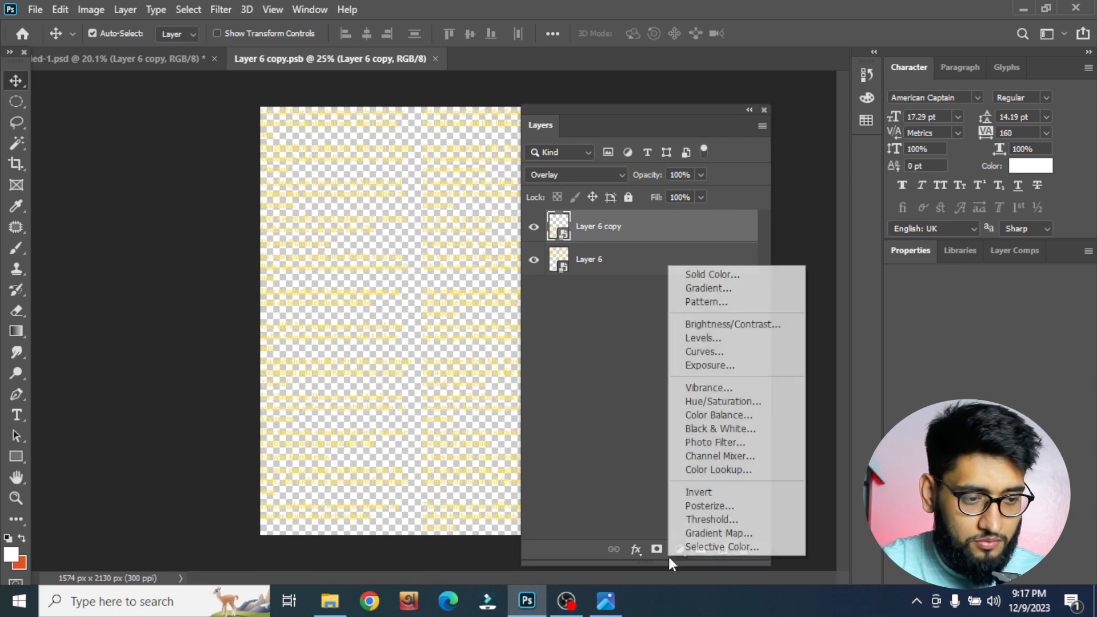
left_click(685, 277)
left_click_drag(629, 381, 625, 436)
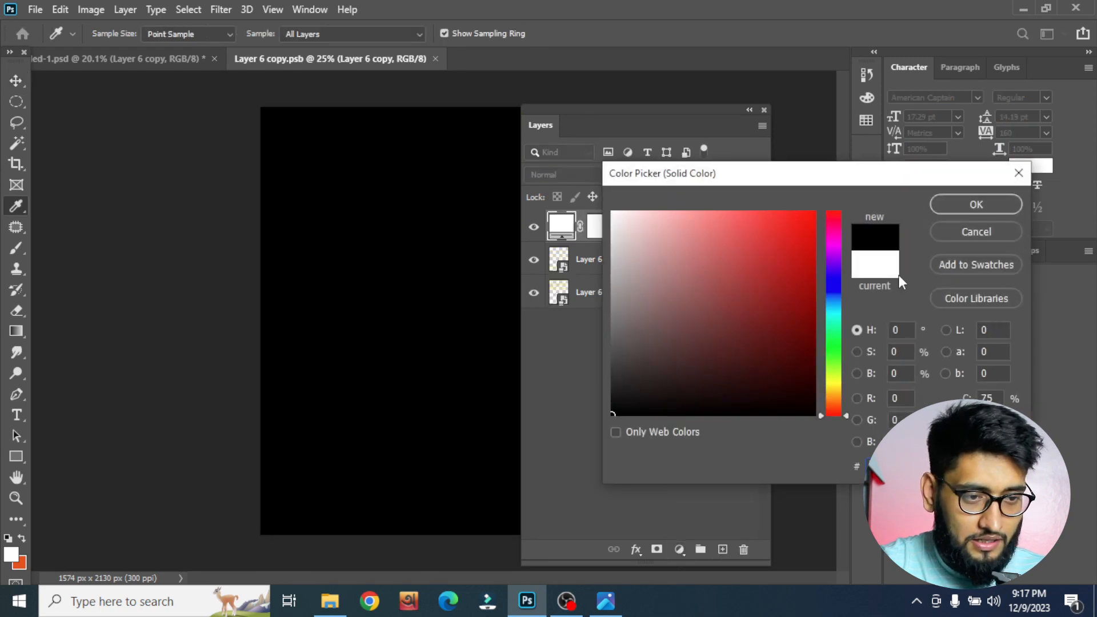
left_click(932, 207)
left_click_drag(700, 232, 744, 270)
Recolor the background fill to muted red and set the Layer 6 copy text to the Normal blend mode
double_click(561, 291)
left_click(1017, 201)
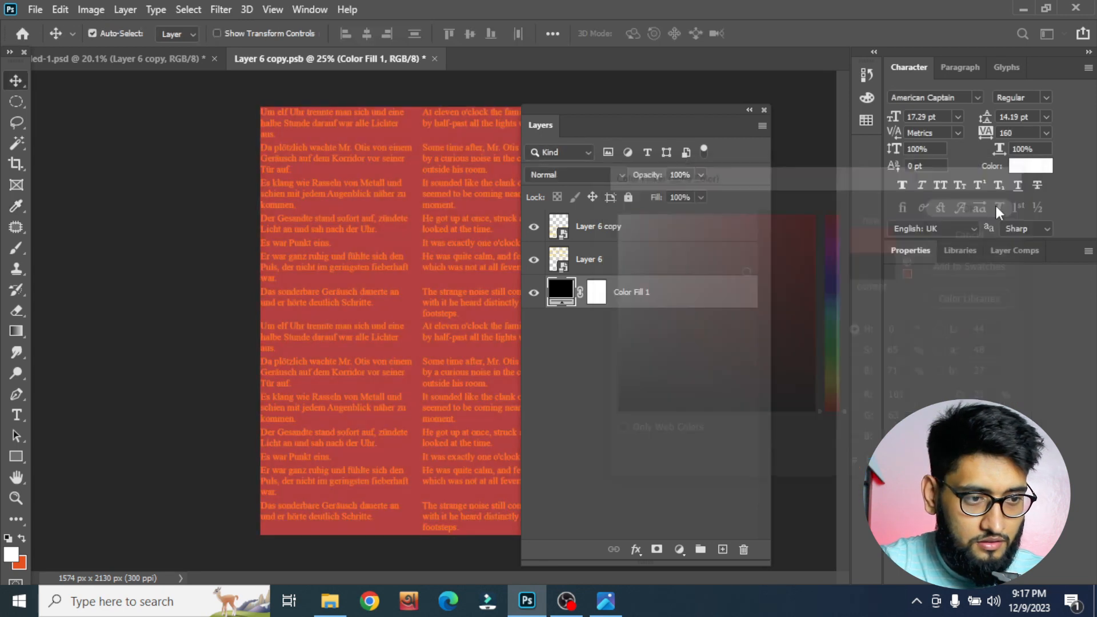
left_click(607, 254)
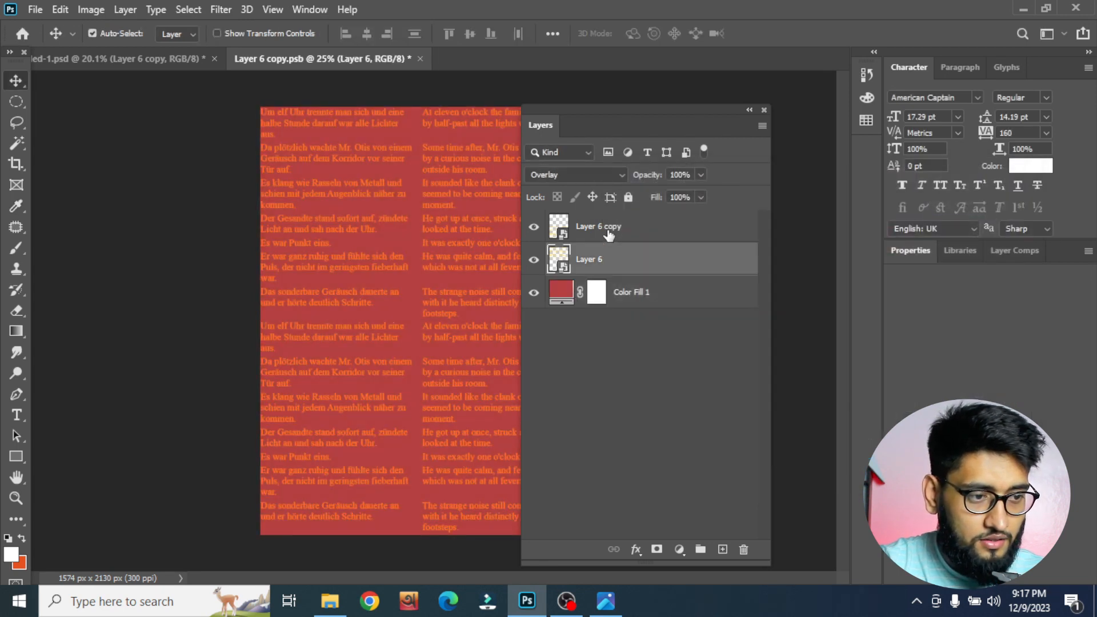
left_click(608, 233)
left_click(583, 173)
left_click(557, 188)
Set the solid color fill behind the text layers to black
double_click(558, 294)
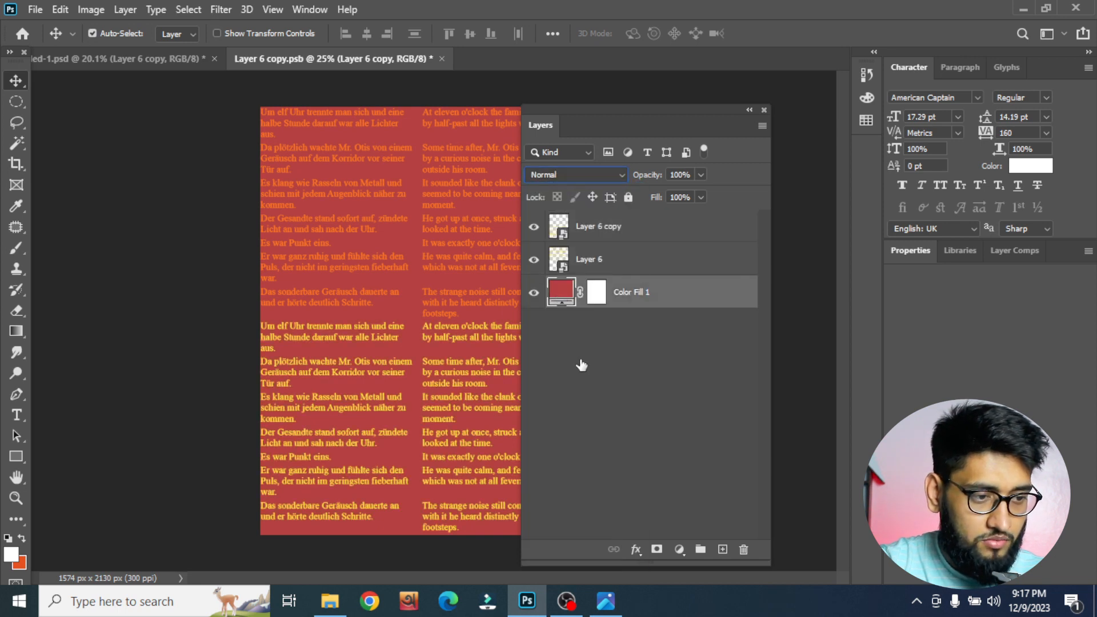
left_click(576, 459)
left_click(954, 208)
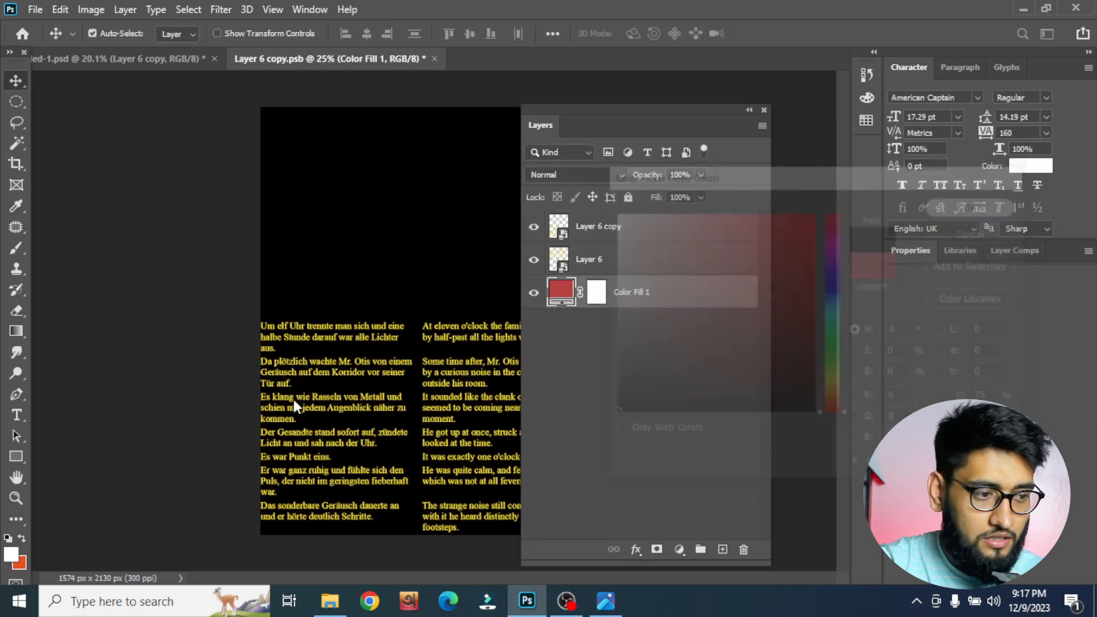
Examine the yellow German and English text up close and close the text smart object without saving its changes
scroll(293, 400, "up", 3)
left_click(181, 424)
scroll(240, 400, "up", 8)
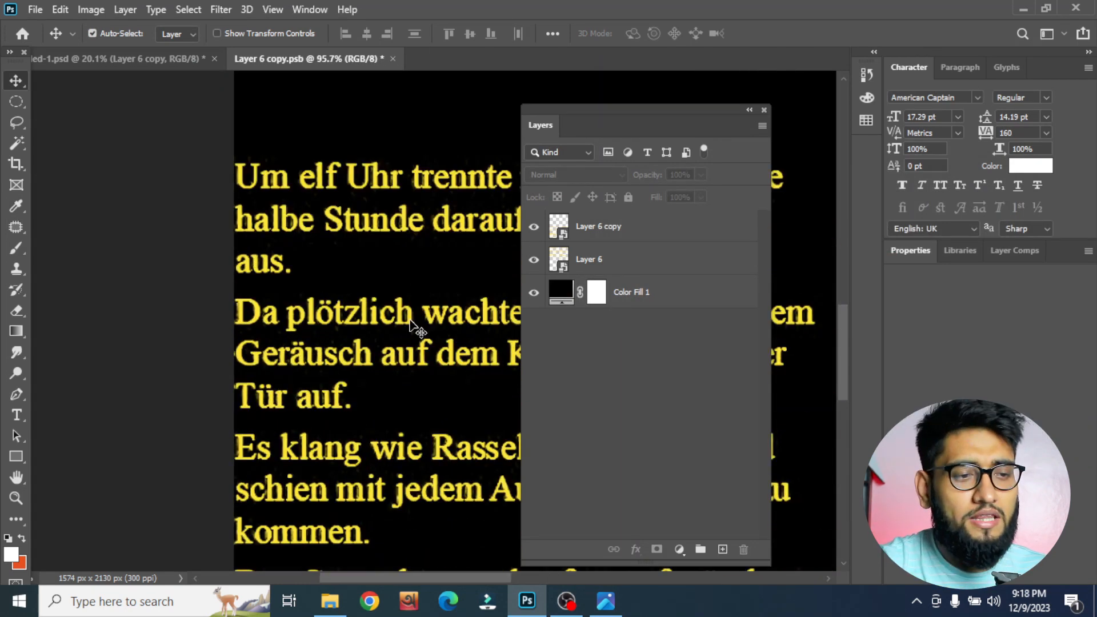
left_click(764, 110)
scroll(498, 240, "down", 8)
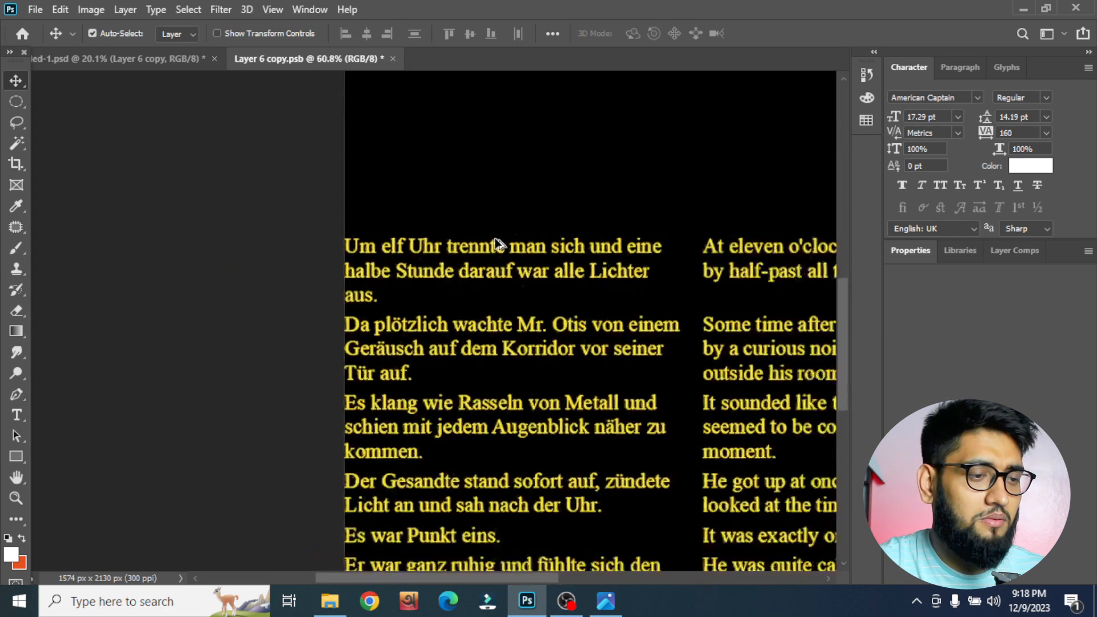
left_click(392, 59)
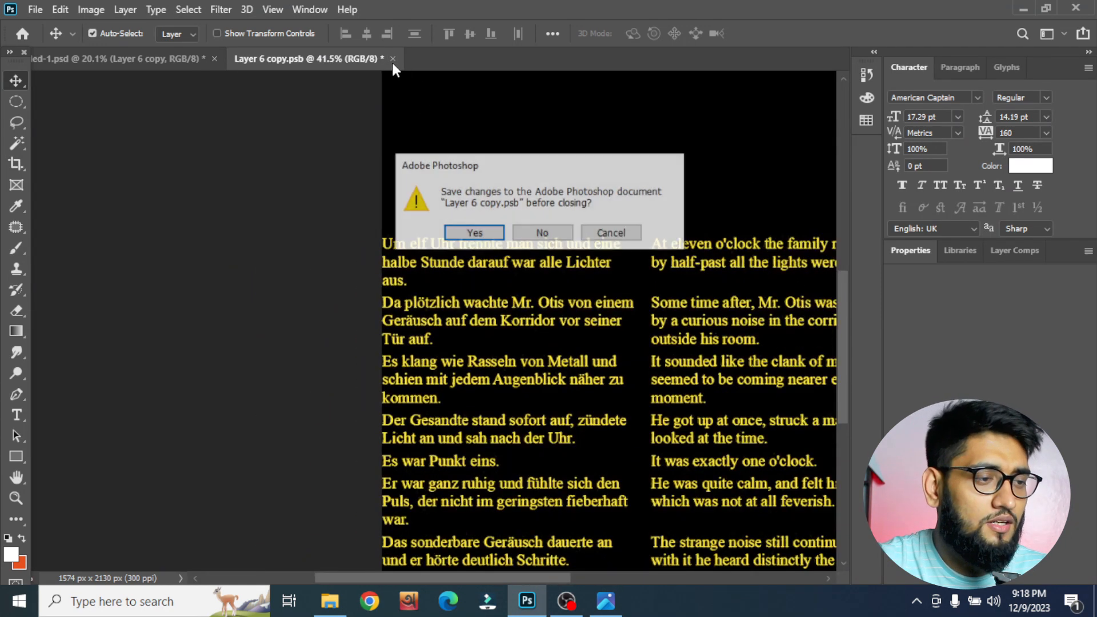
left_click(523, 236)
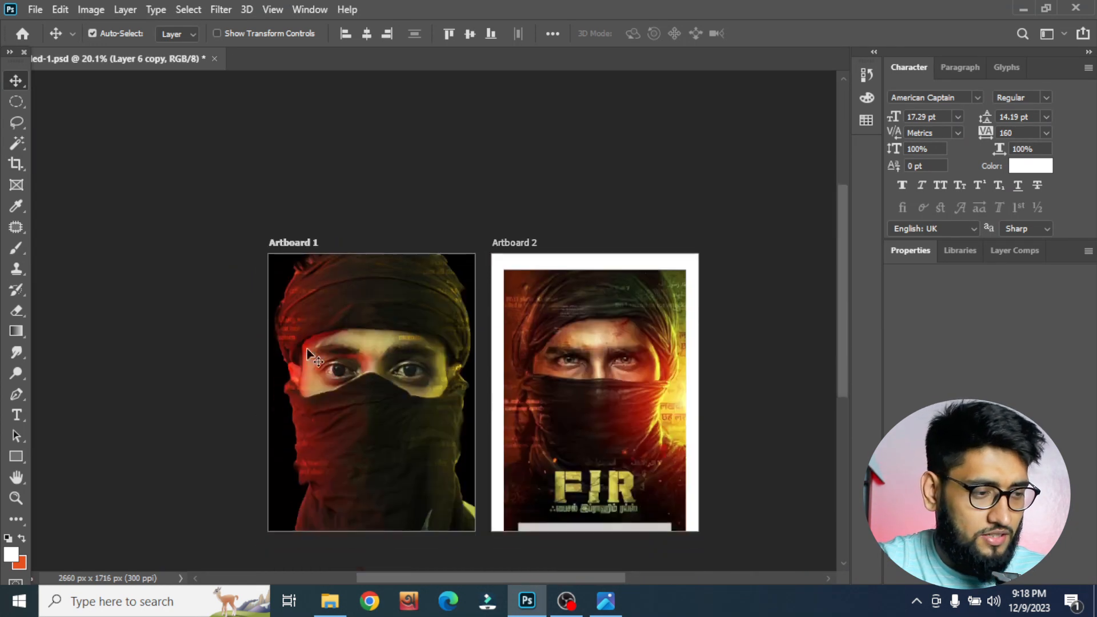
Show the Layers panel again and check the blend mode of the Layer 6 copy text texture
scroll(288, 354, "up", 9)
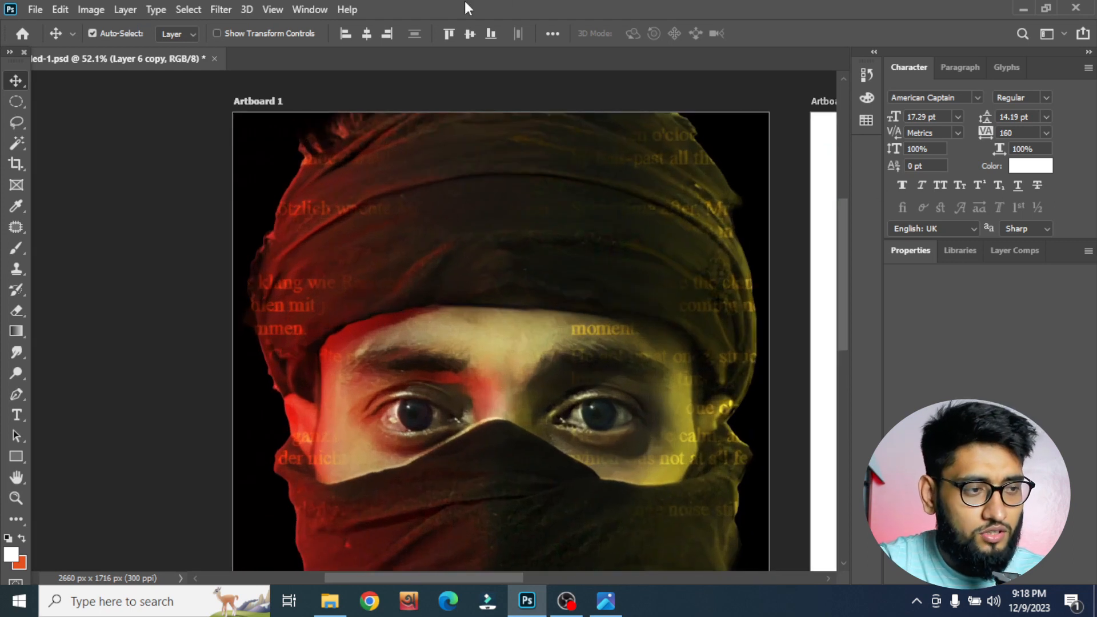
left_click(225, 9)
mouse_move(311, 10)
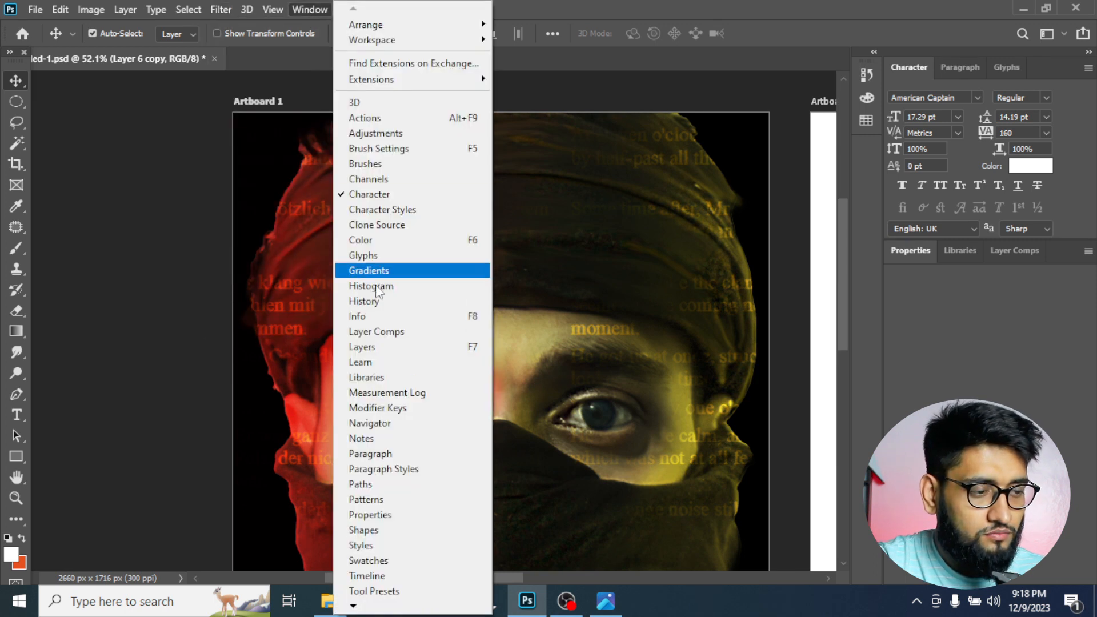
left_click(373, 349)
scroll(666, 406, "down", 5)
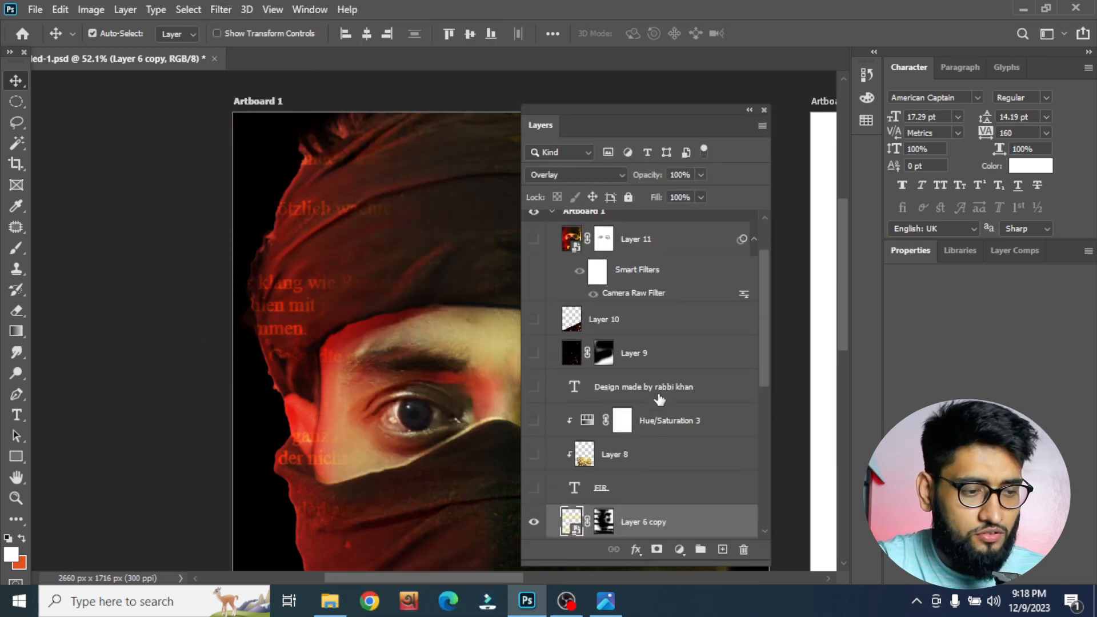
left_click(565, 173)
left_click(569, 174)
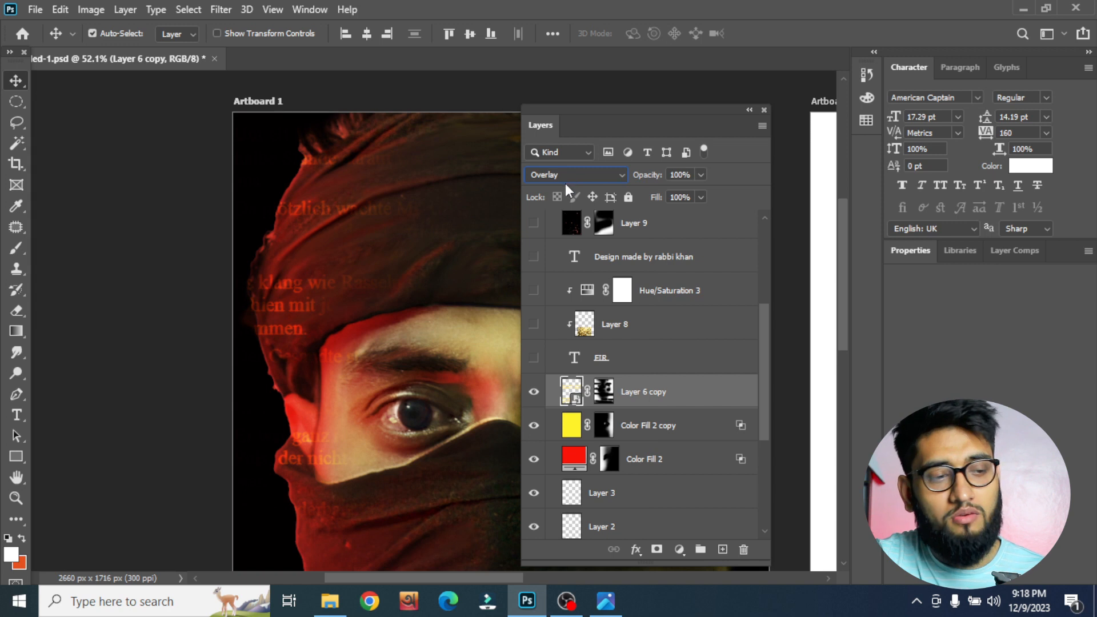
Select the FIR title text layer and make it visible on Artboard 1
left_click(556, 369)
left_click(533, 366)
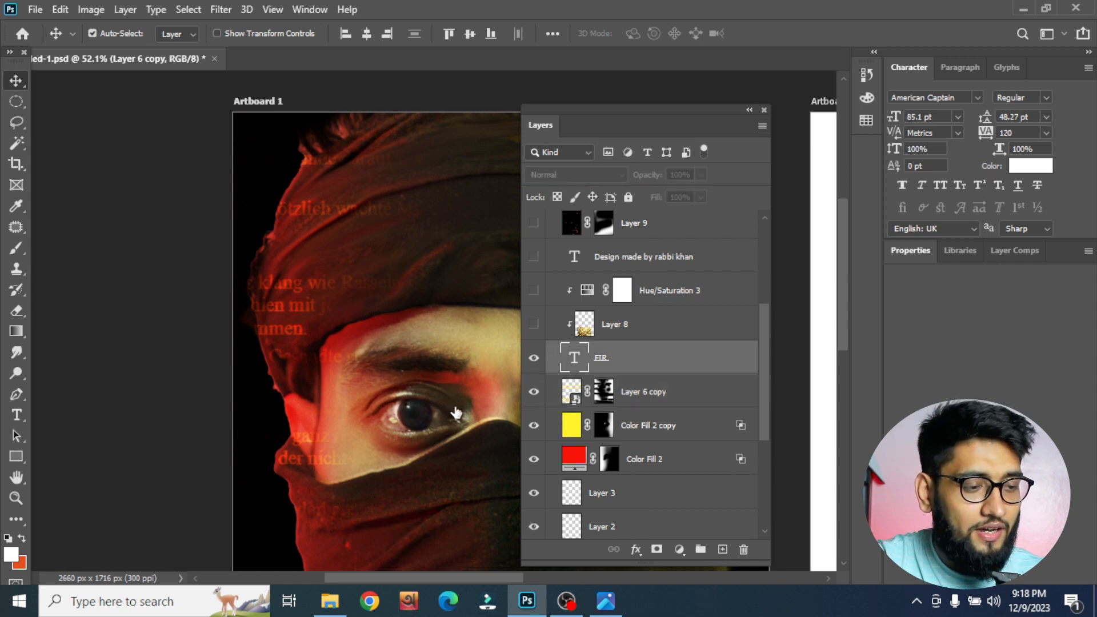
scroll(388, 359, "down", 5)
left_click_drag(442, 419, 312, 376)
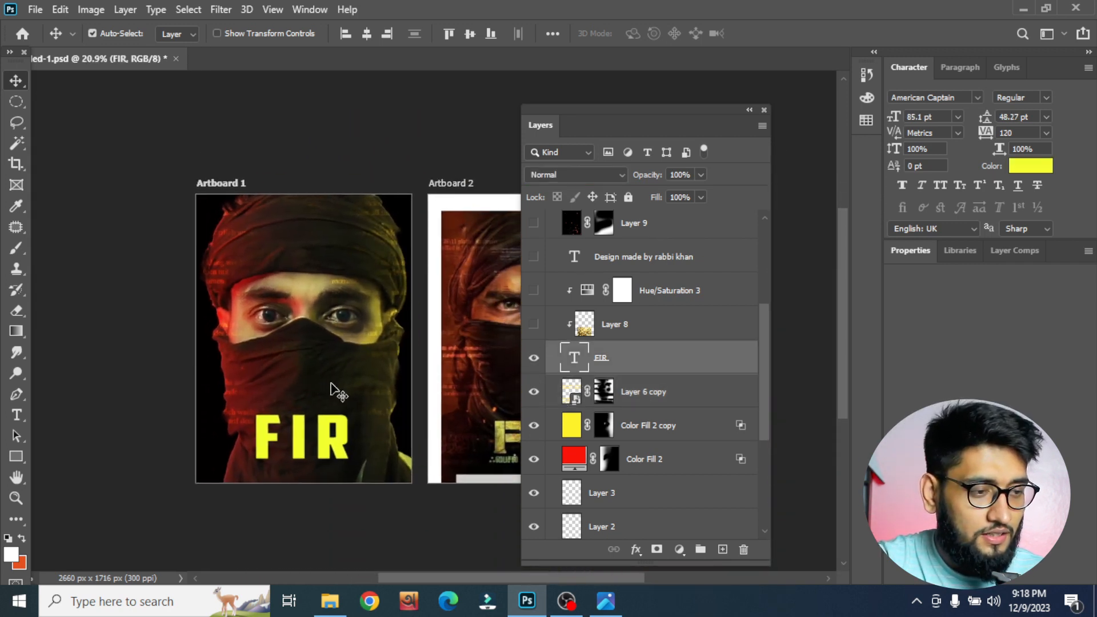
Show the Layer 8 texture and the Hue/Saturation 3 adjustment that are clipped to the FIR title
left_click(534, 324)
left_click(657, 328)
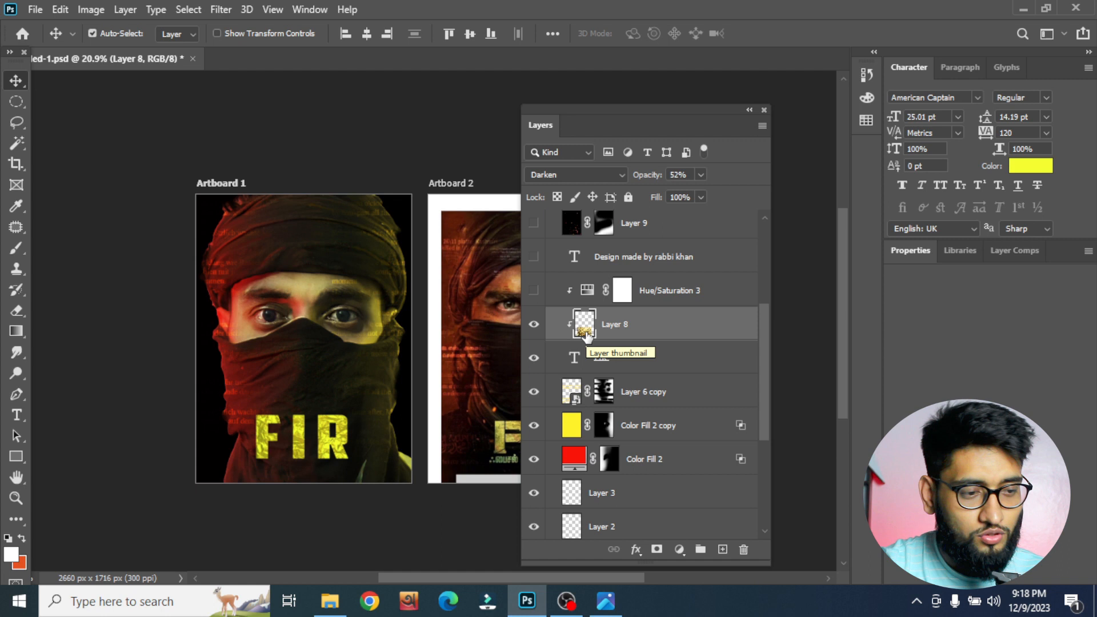
left_click(533, 290)
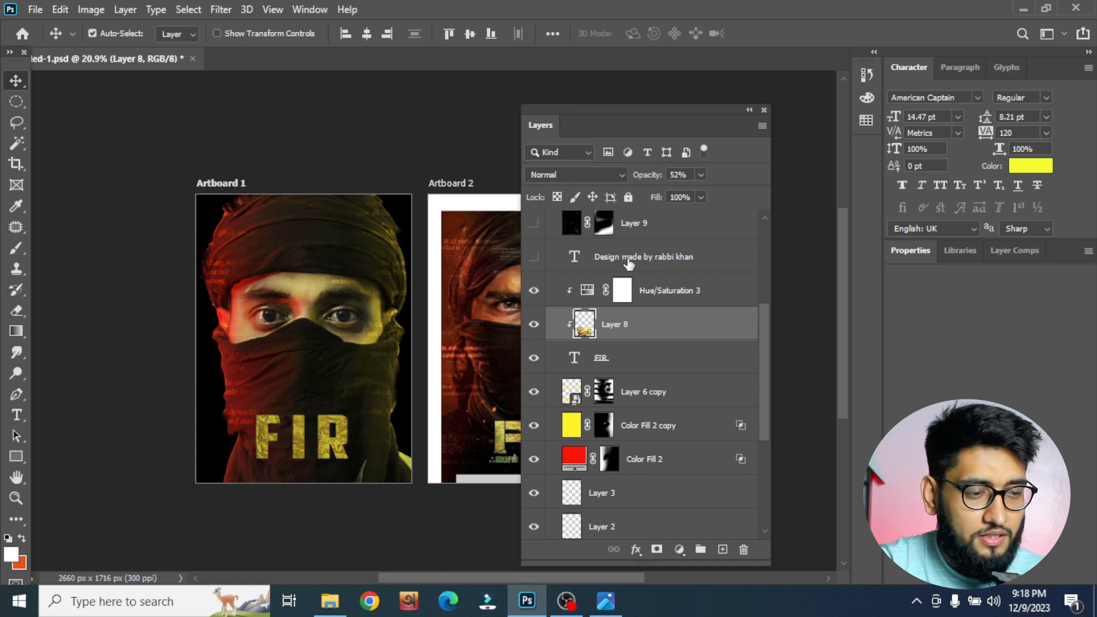
Show the design credit text layer and the ember effects on Layer 9 and Layer 10
left_click(534, 258)
scroll(536, 263, "up", 2)
left_click(534, 310)
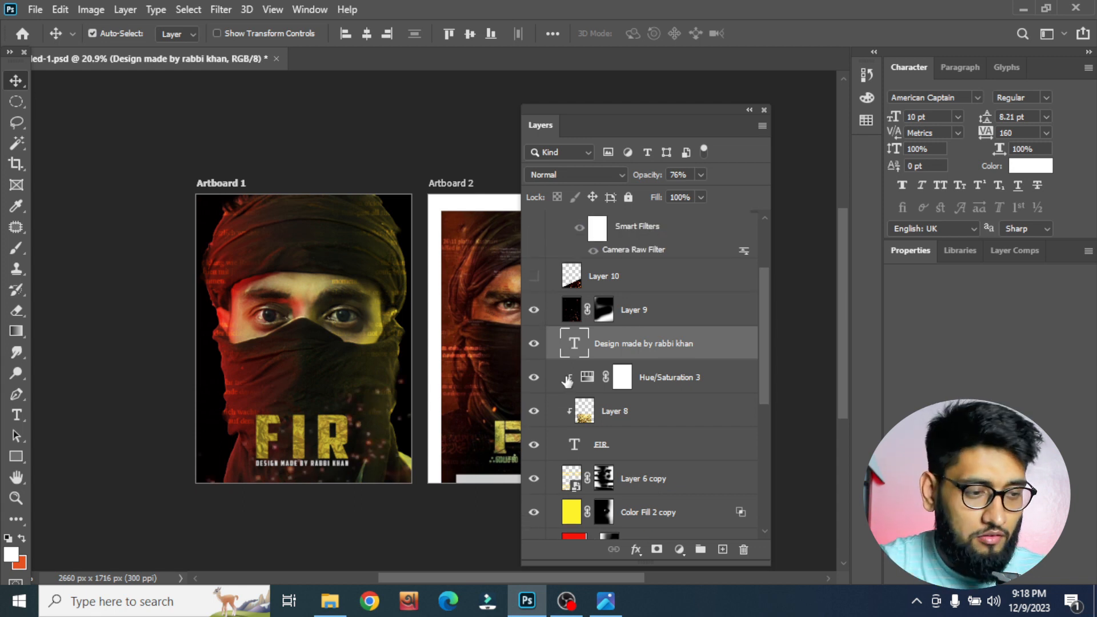
scroll(574, 380, "up", 2)
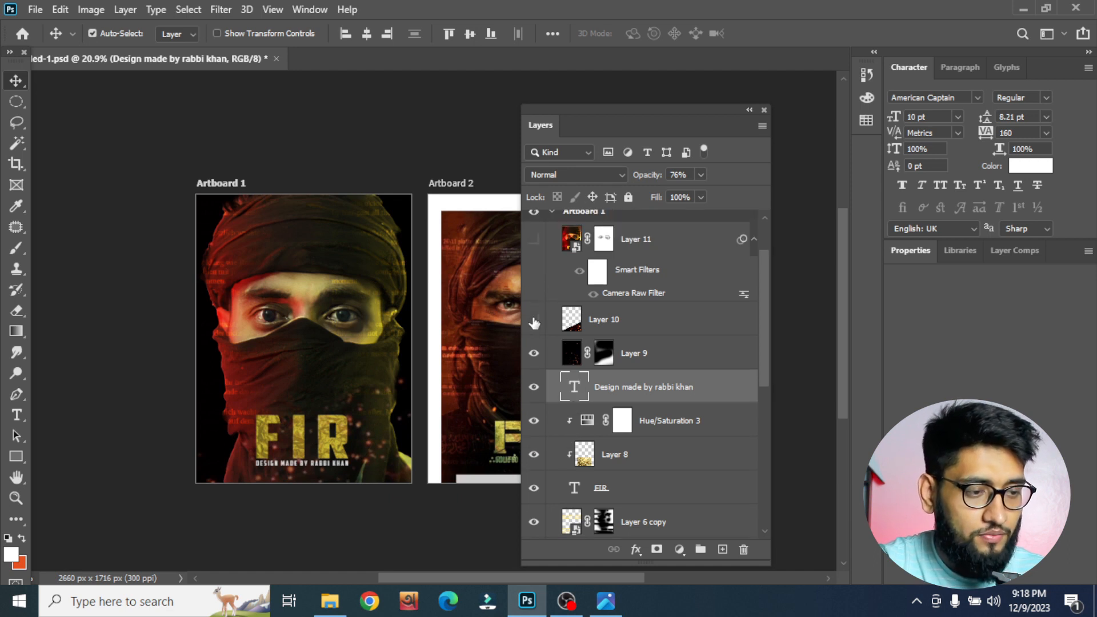
left_click(533, 320)
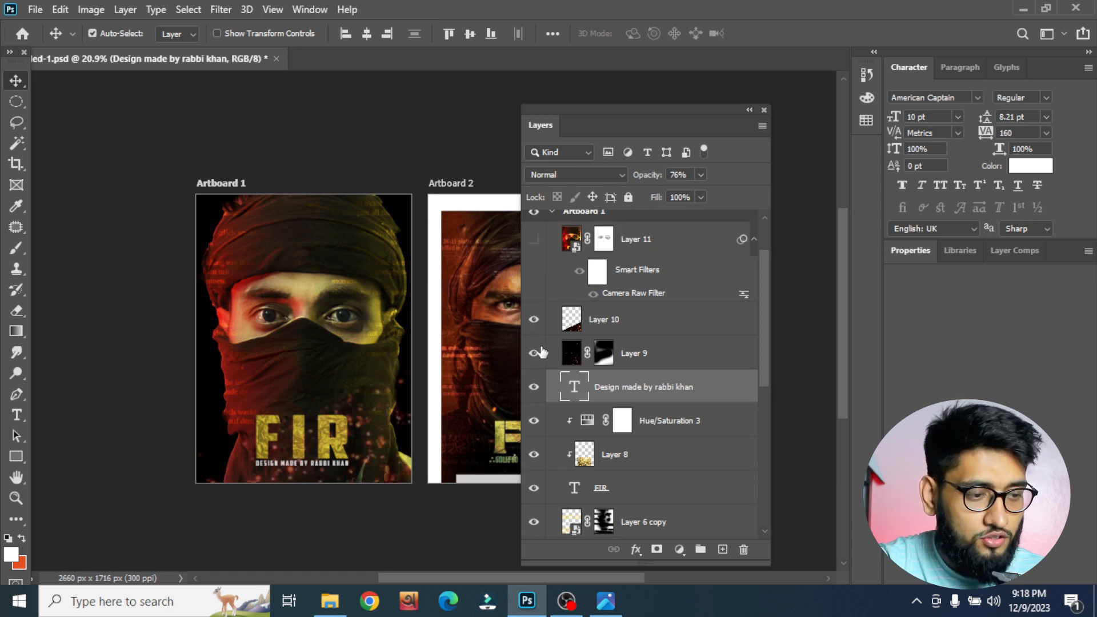
Show Layer 11 with its Camera Raw Filter briefly and hide it again
scroll(649, 337, "up", 2)
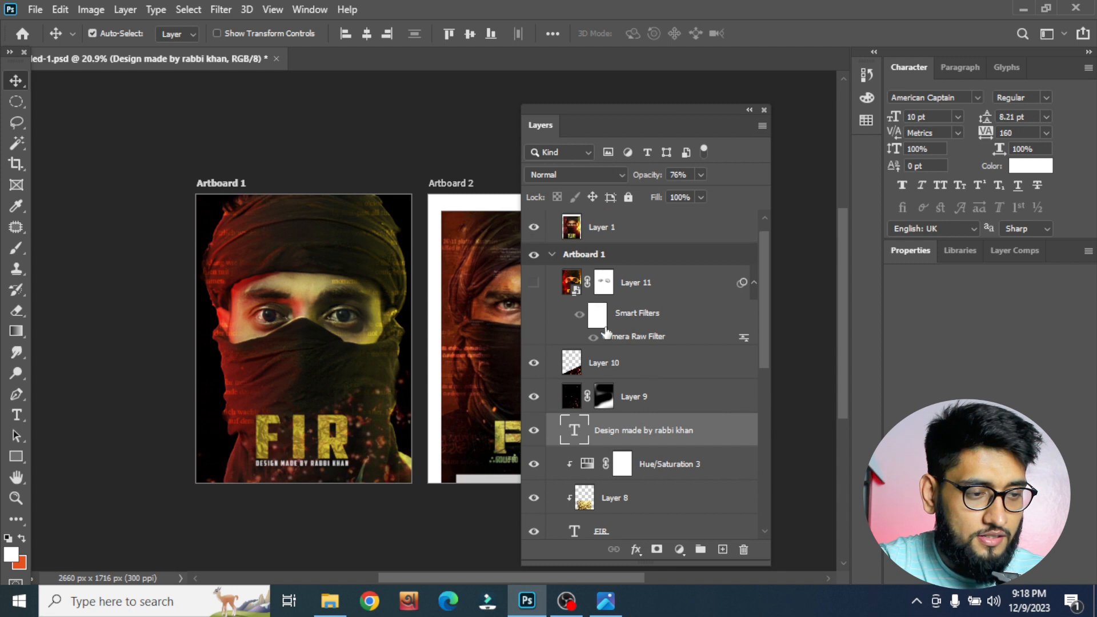
scroll(618, 337, "down", 3)
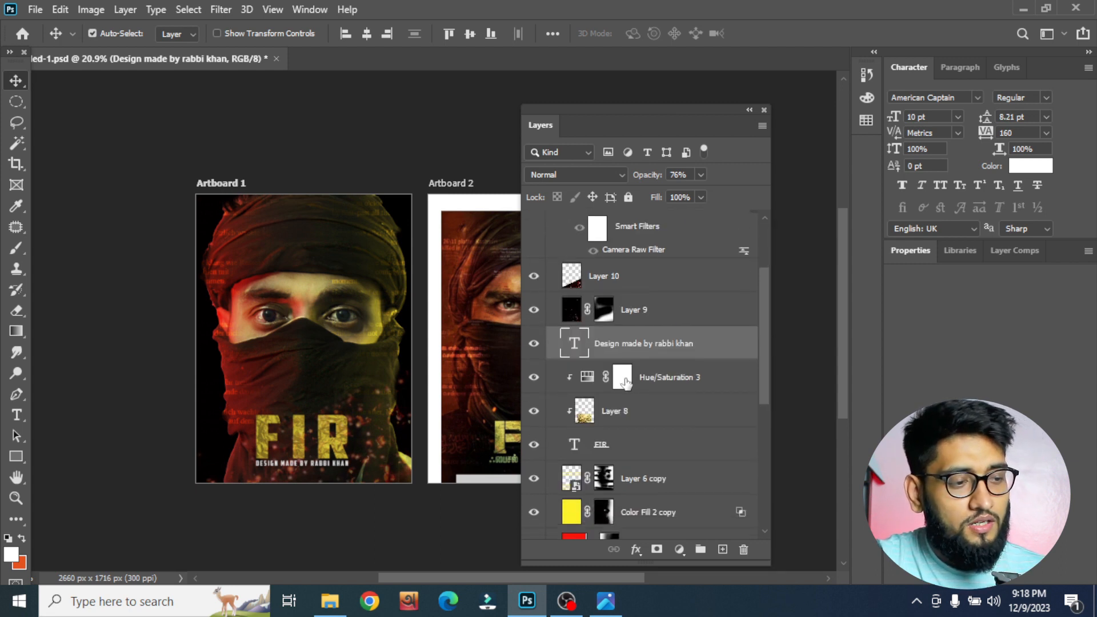
scroll(600, 377, "up", 1)
scroll(596, 372, "up", 3)
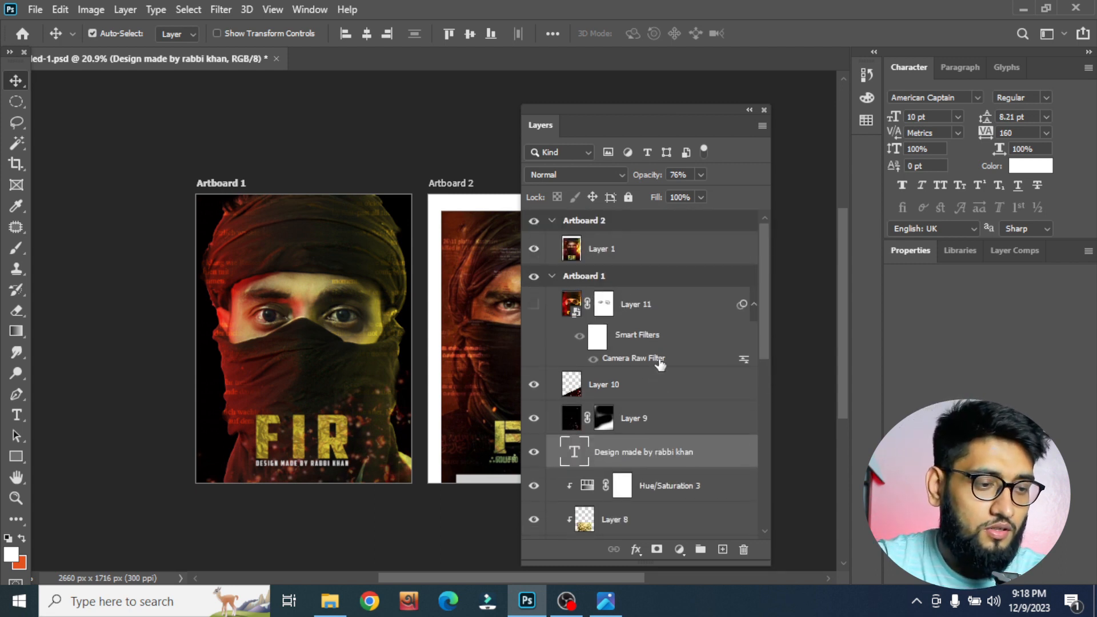
left_click(534, 304)
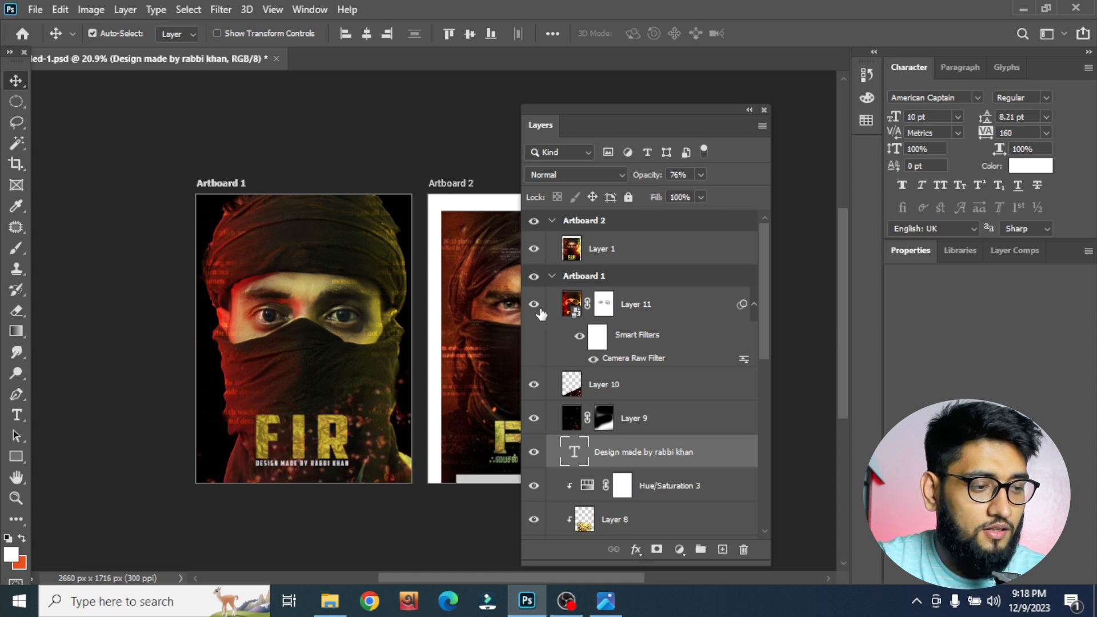
left_click(533, 304)
Show the original IMG_0876 photo layer briefly and hide it again
scroll(618, 400, "down", 10)
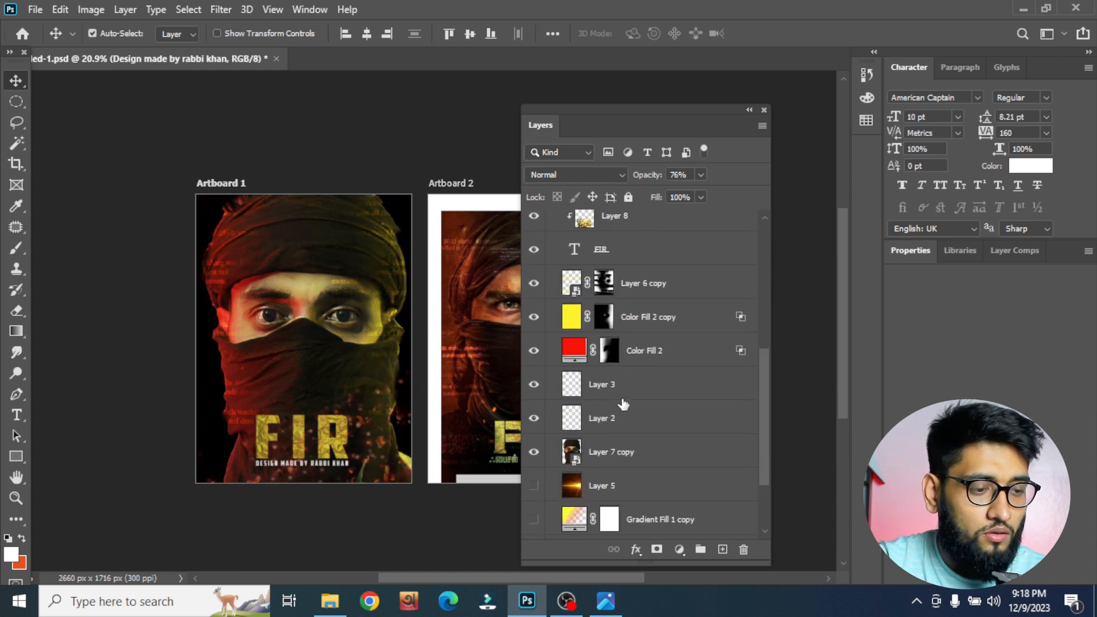
scroll(570, 403, "down", 1)
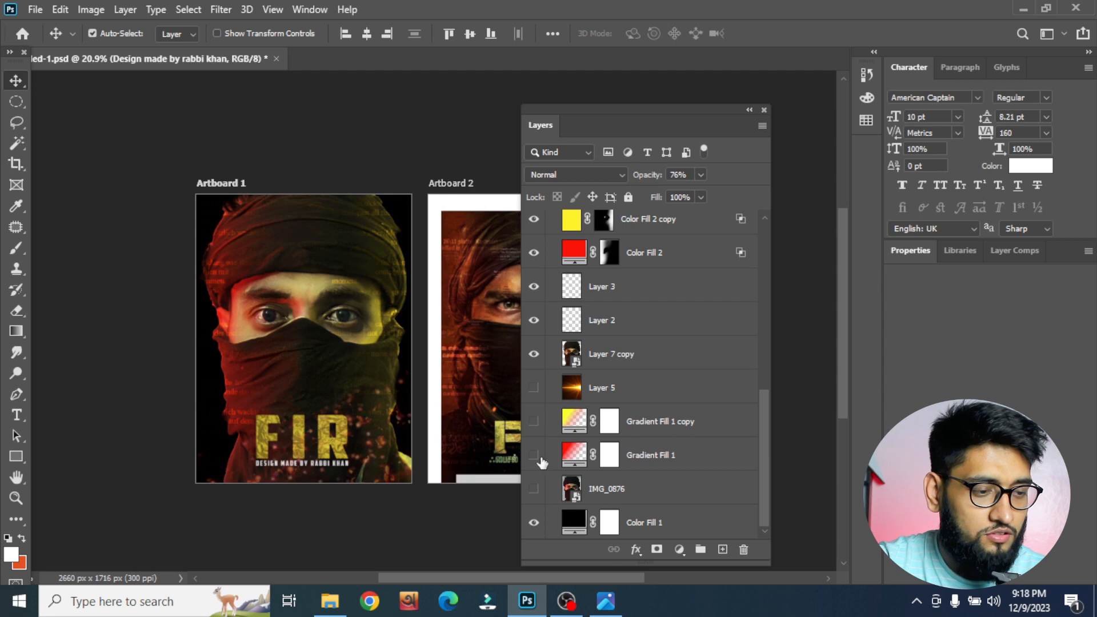
left_click(533, 489)
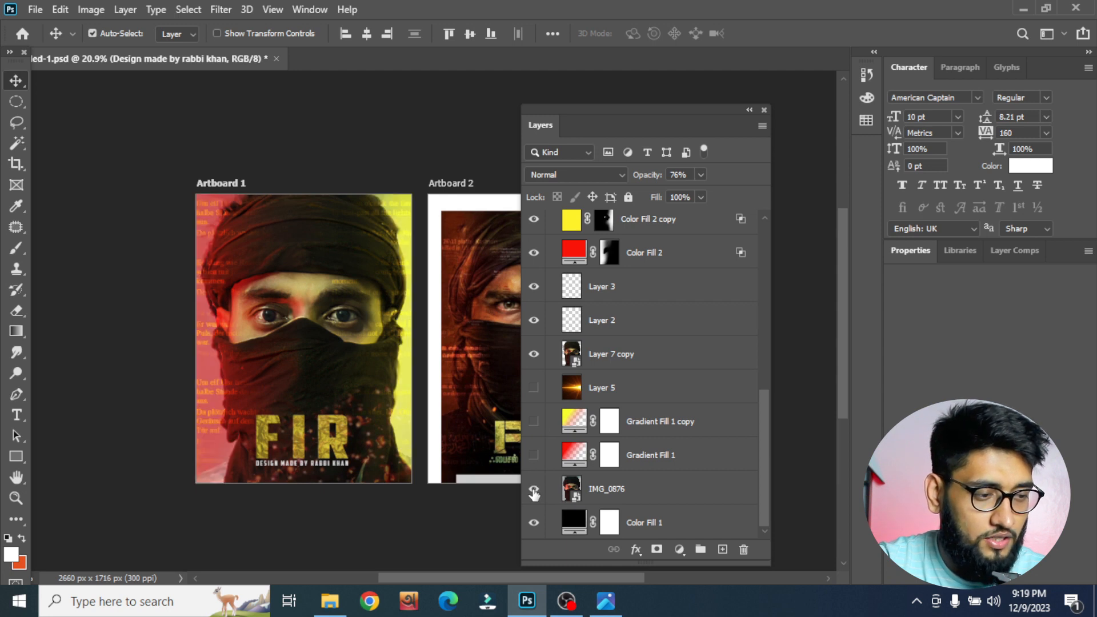
left_click(608, 501)
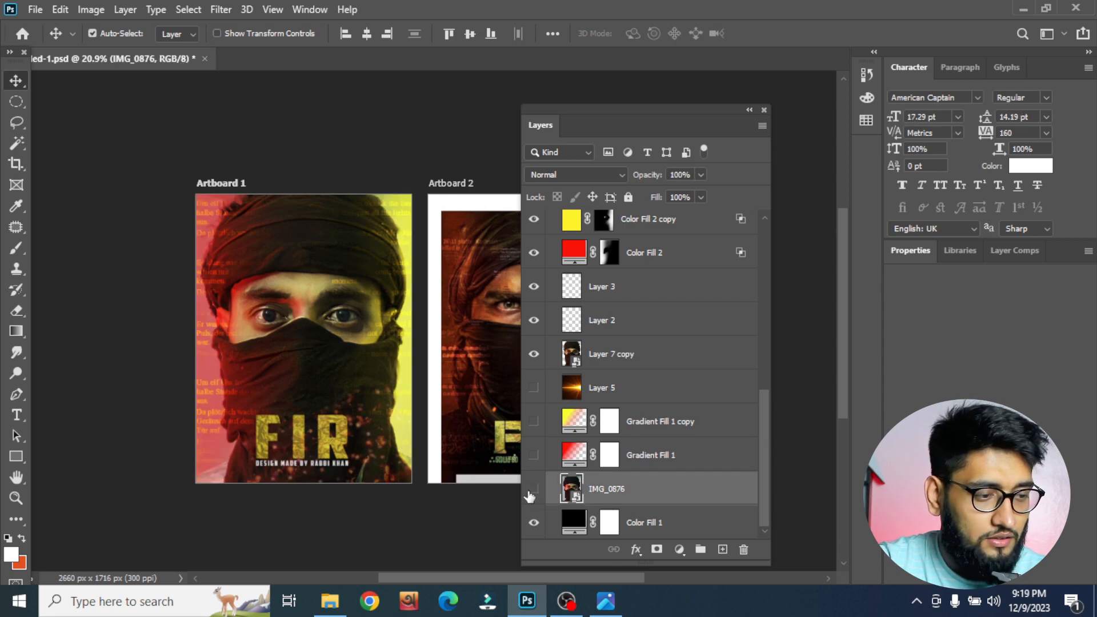
left_click(532, 490)
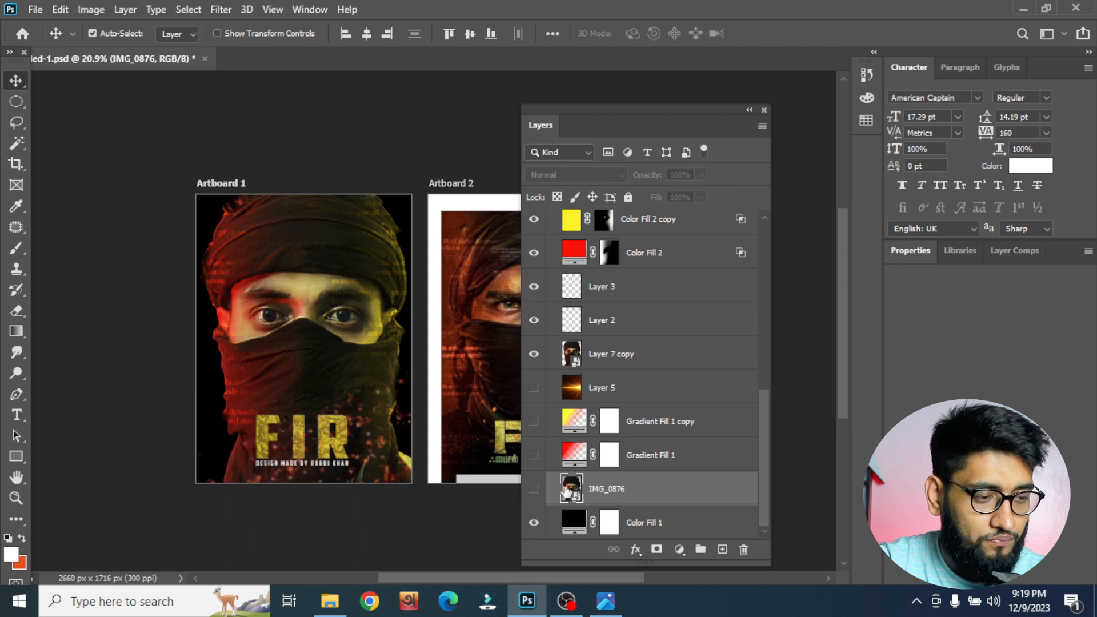
Show Gradient Fill 1, Gradient Fill 1 copy and the Layer 5 light flare behind the portrait, and select Layer 5
left_click(533, 455)
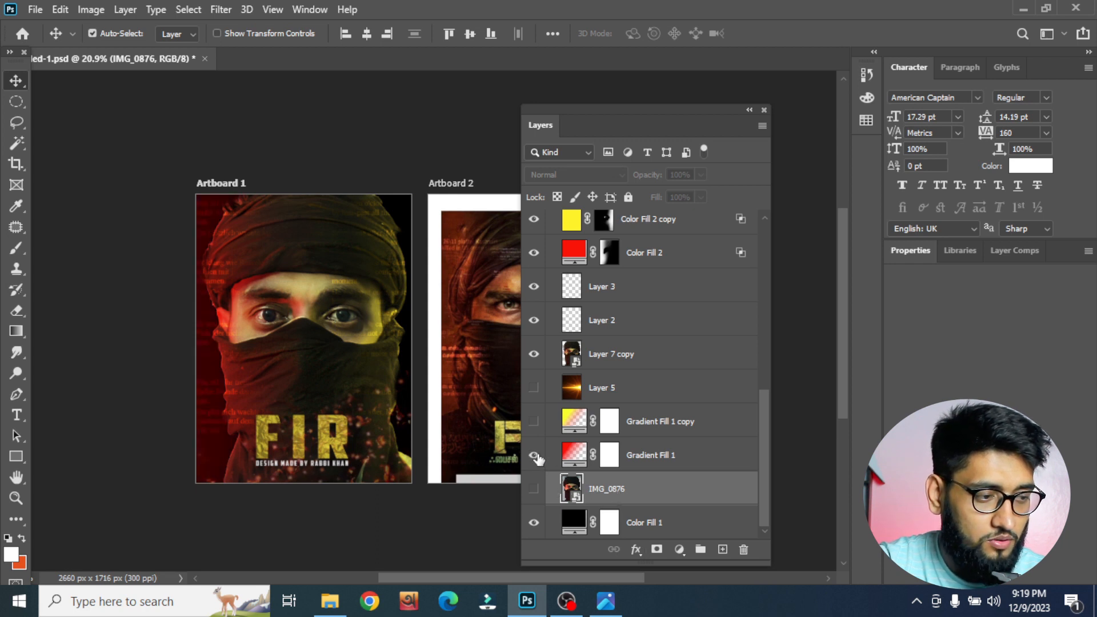
left_click(534, 421)
left_click(533, 387)
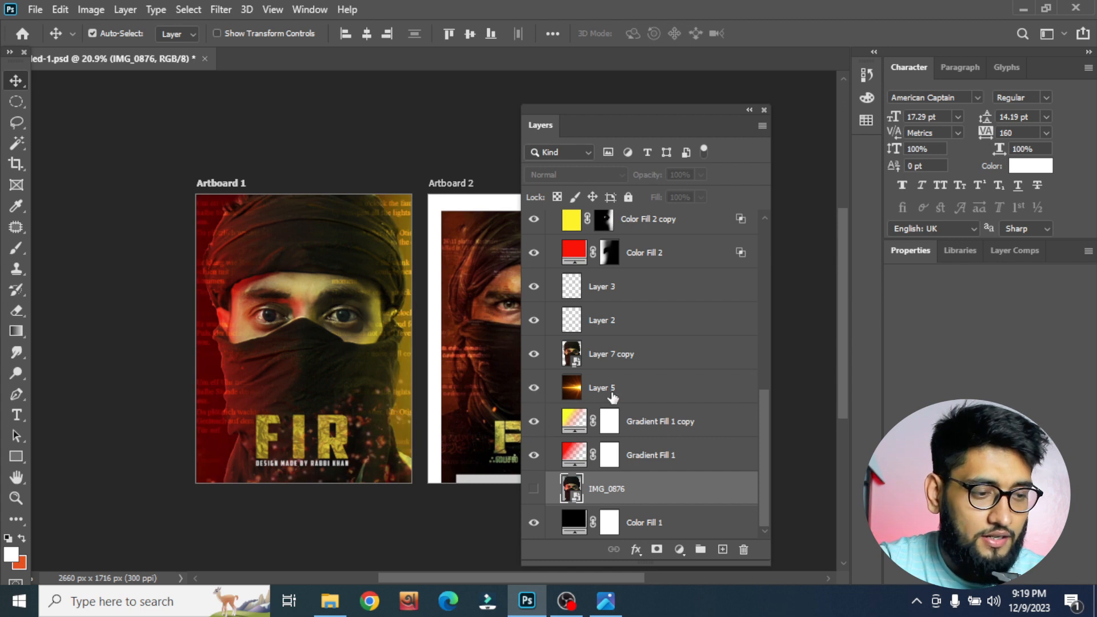
left_click(618, 395)
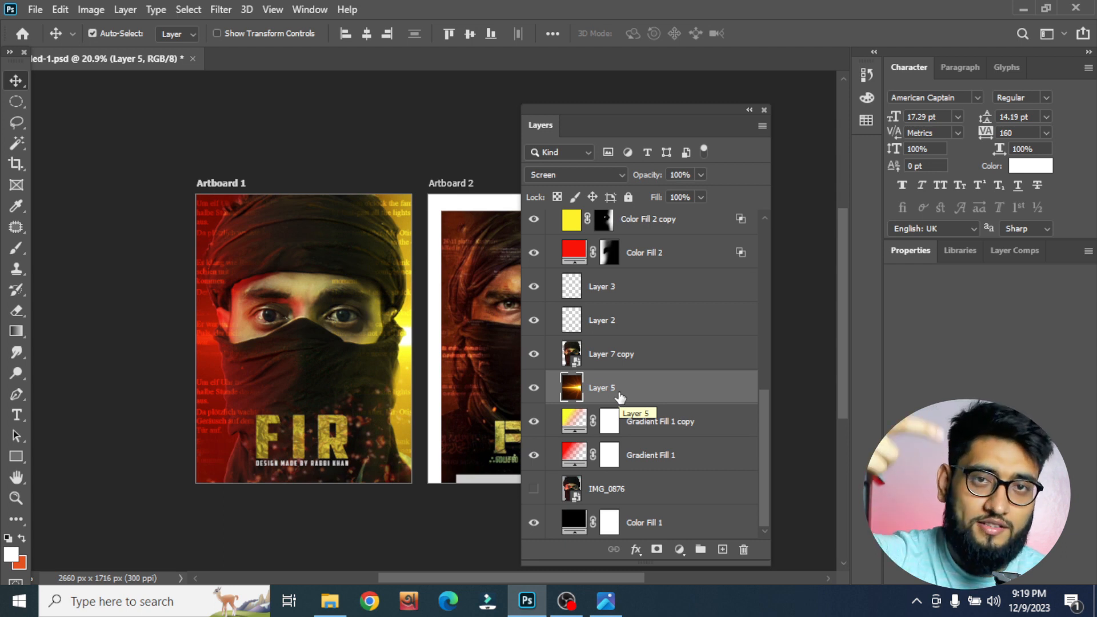
Select and show Layer 11 with its Camera Raw Filter, and dock the Layers panel with the Properties panel group
scroll(614, 388, "up", 1)
scroll(614, 387, "up", 12)
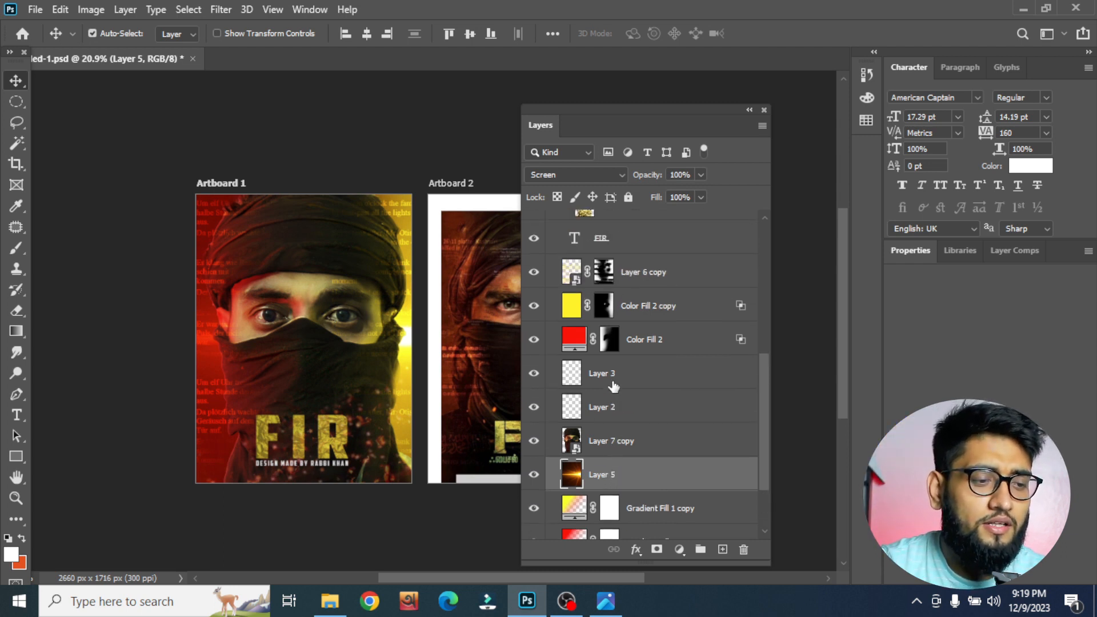
scroll(564, 390, "up", 5)
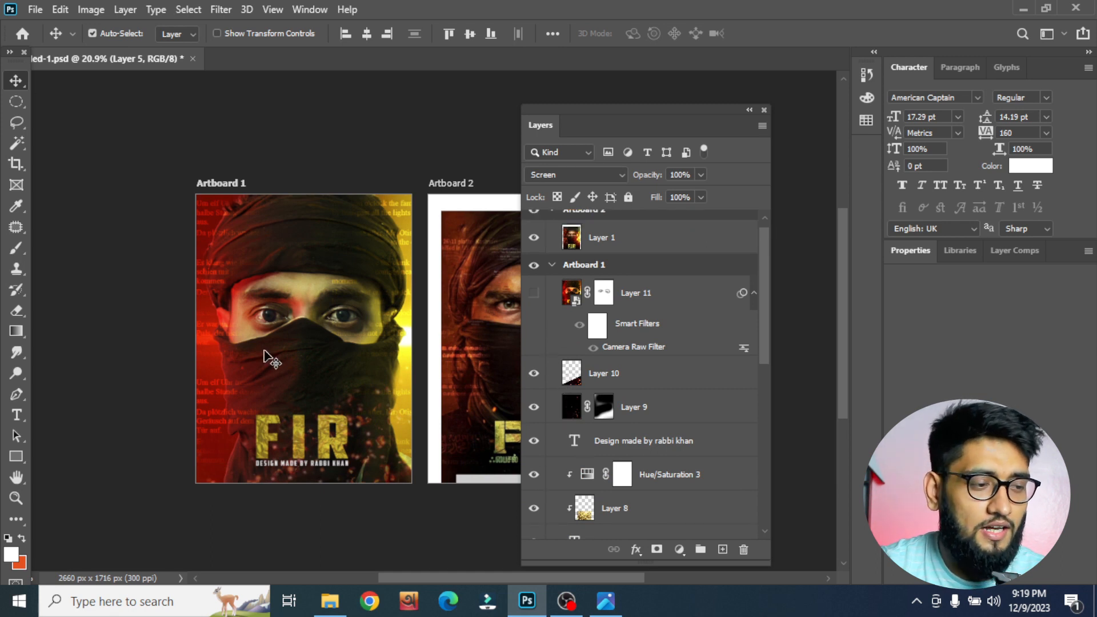
left_click_drag(154, 178, 414, 527)
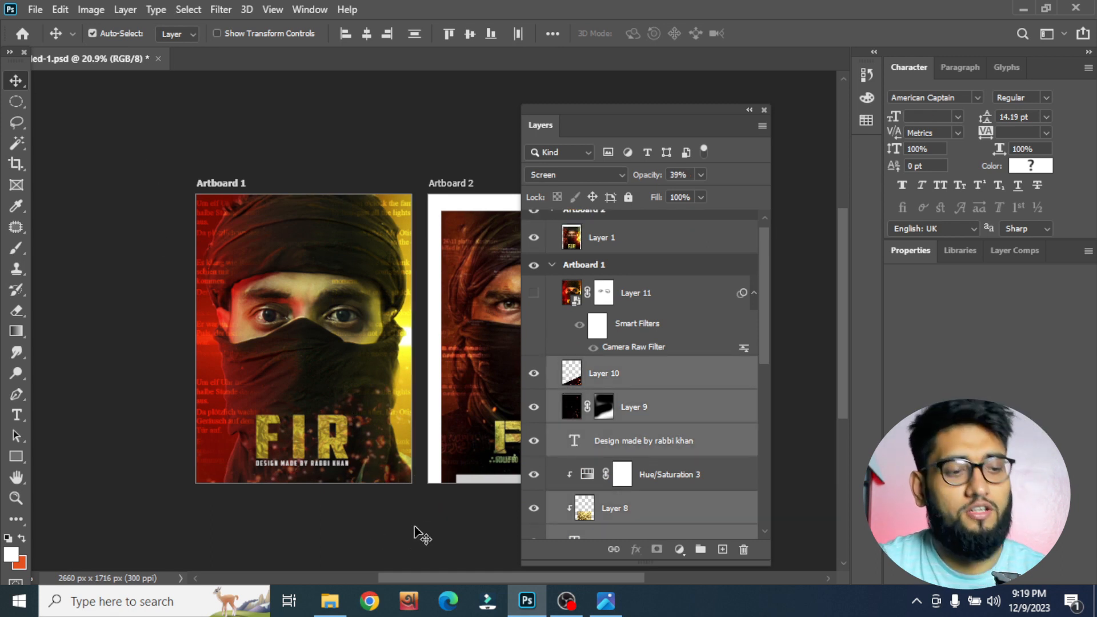
left_click(646, 297)
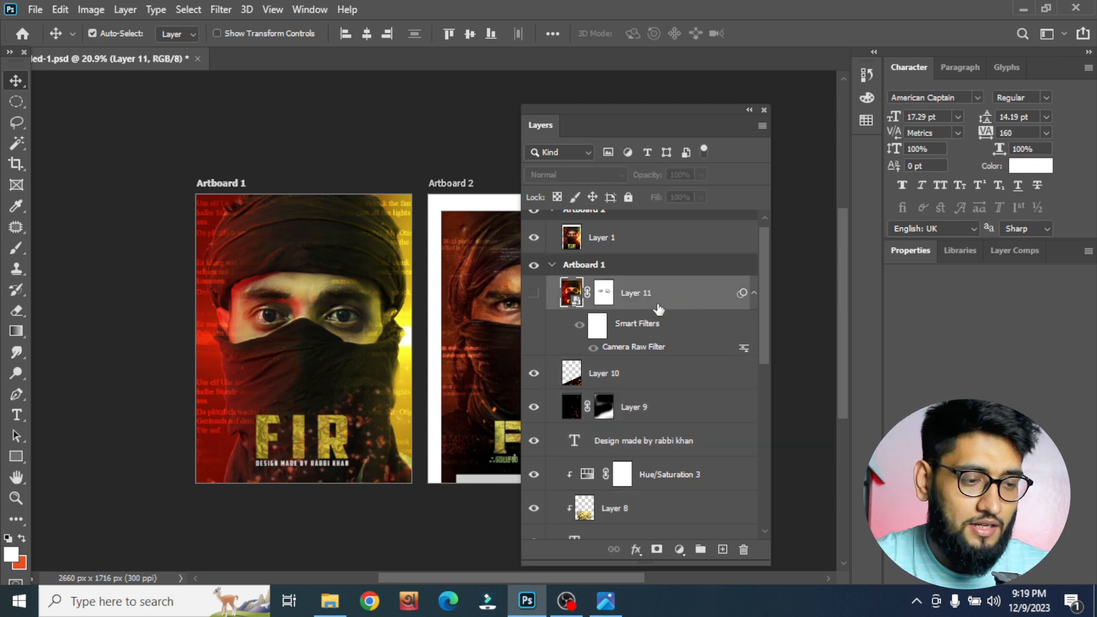
left_click(534, 292)
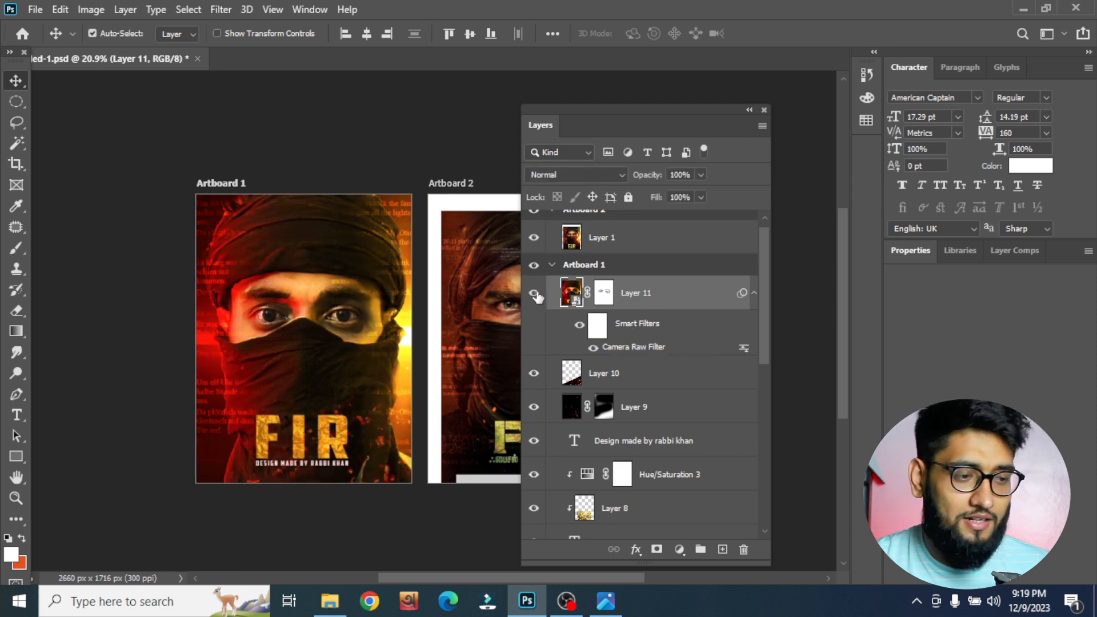
left_click_drag(684, 106, 919, 258)
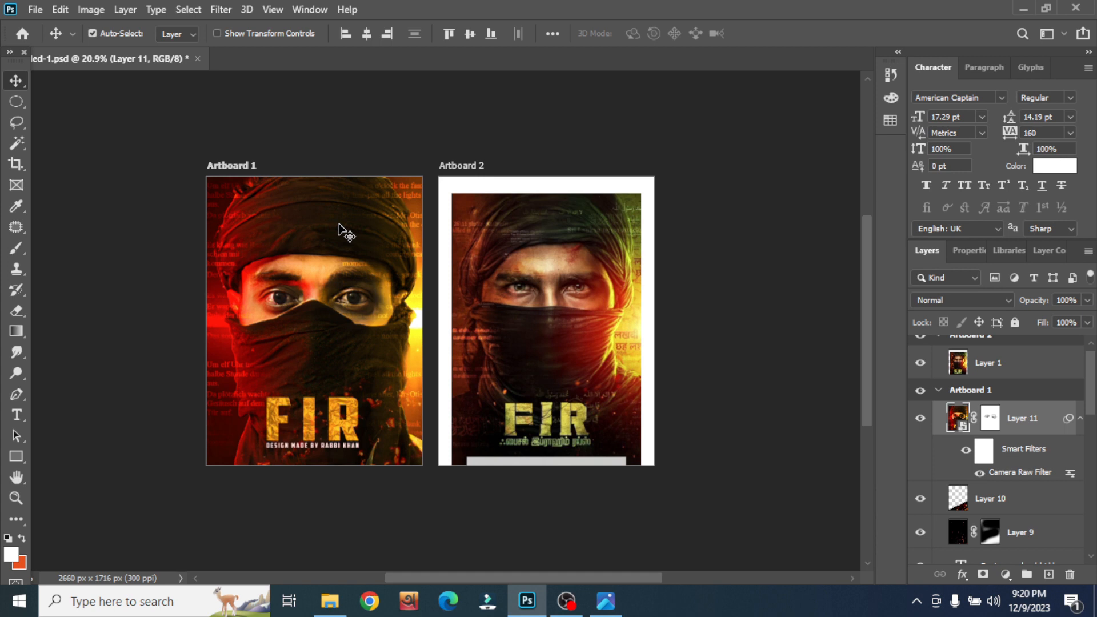
Compare the finished Artboard 1 poster with the reference poster on Artboard 2 at several magnifications
scroll(343, 242, "up", 2)
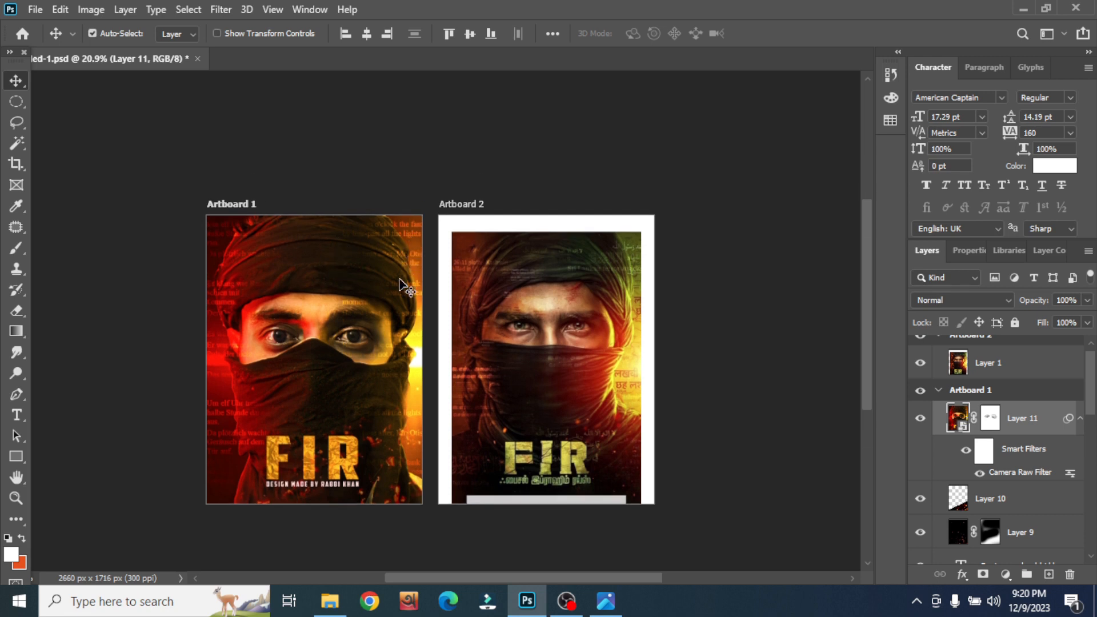
scroll(384, 288, "up", 5)
scroll(386, 285, "down", 4)
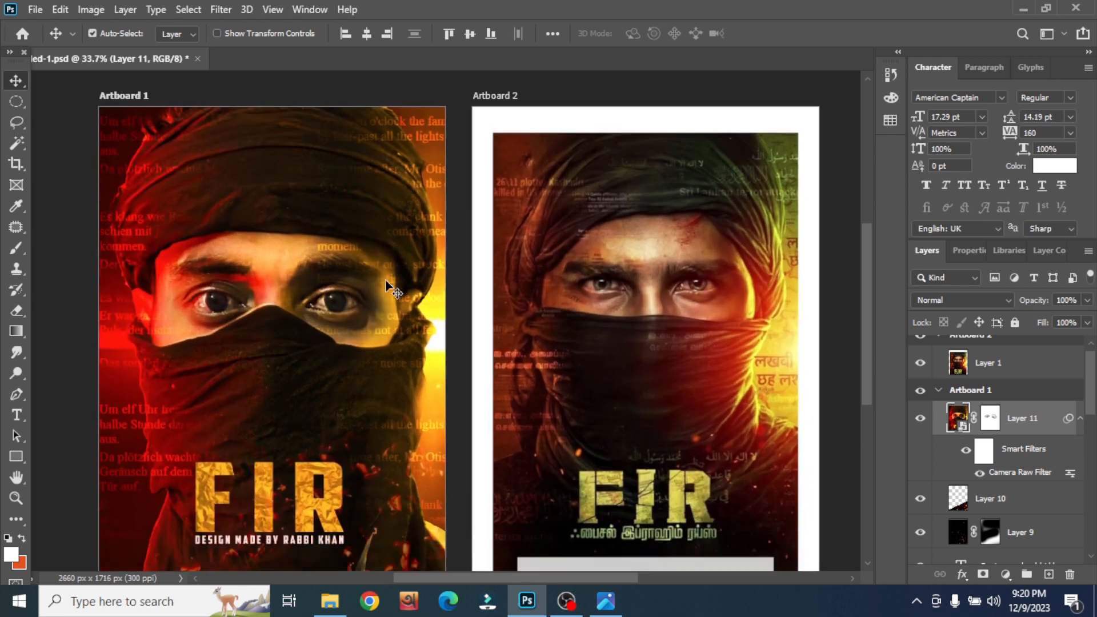
scroll(326, 225, "down", 3)
scroll(320, 226, "down", 2)
scroll(227, 235, "up", 1)
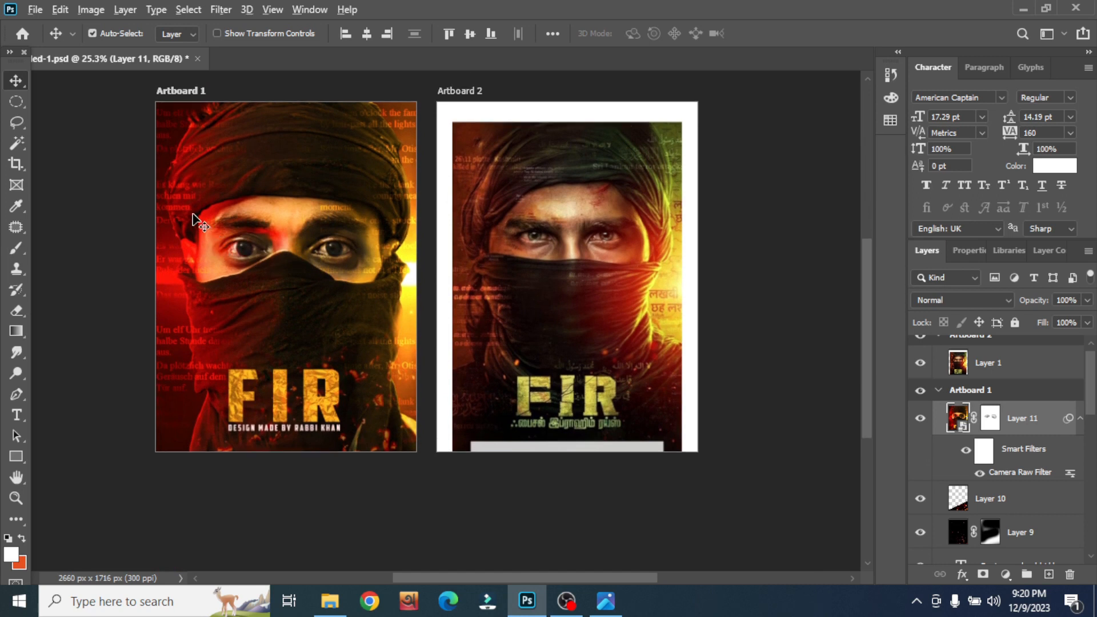
scroll(197, 217, "up", 1)
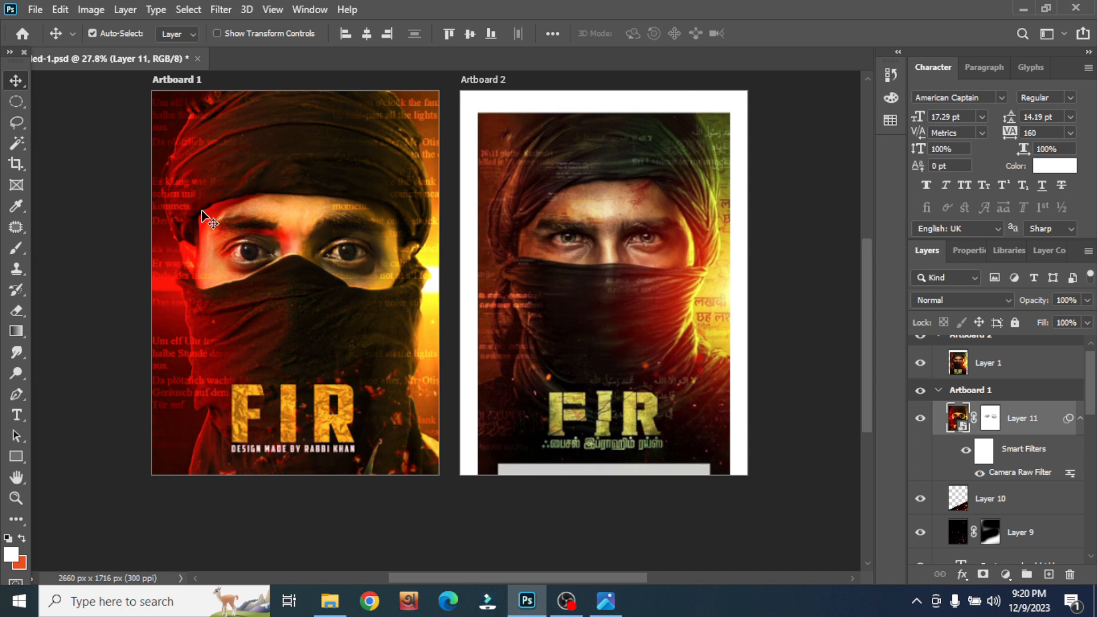
scroll(197, 231, "up", 1)
scroll(204, 277, "down", 1)
scroll(383, 312, "up", 1)
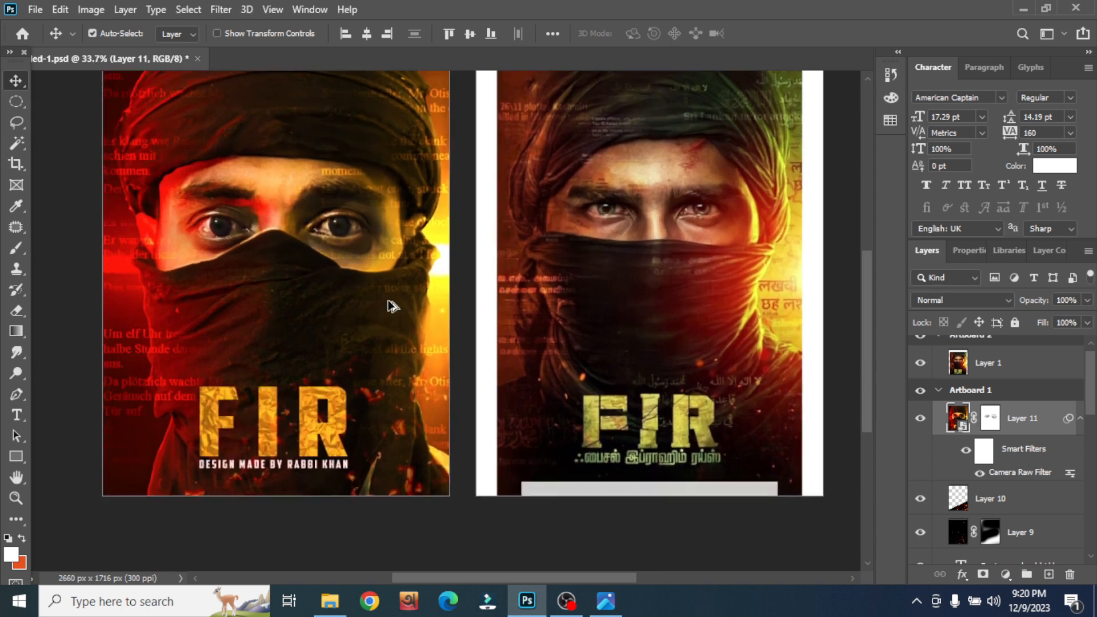
scroll(441, 268, "up", 1)
scroll(443, 276, "down", 1)
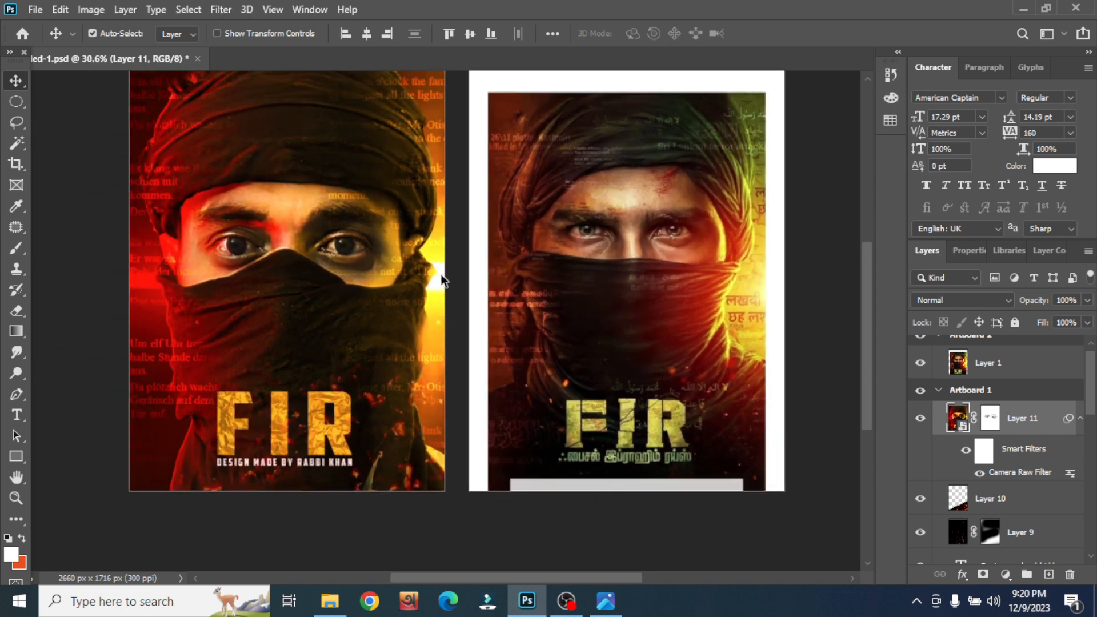
Examine the masked face, eyes and red and yellow lighting of the Artboard 1 poster at close range
scroll(440, 310, "up", 1)
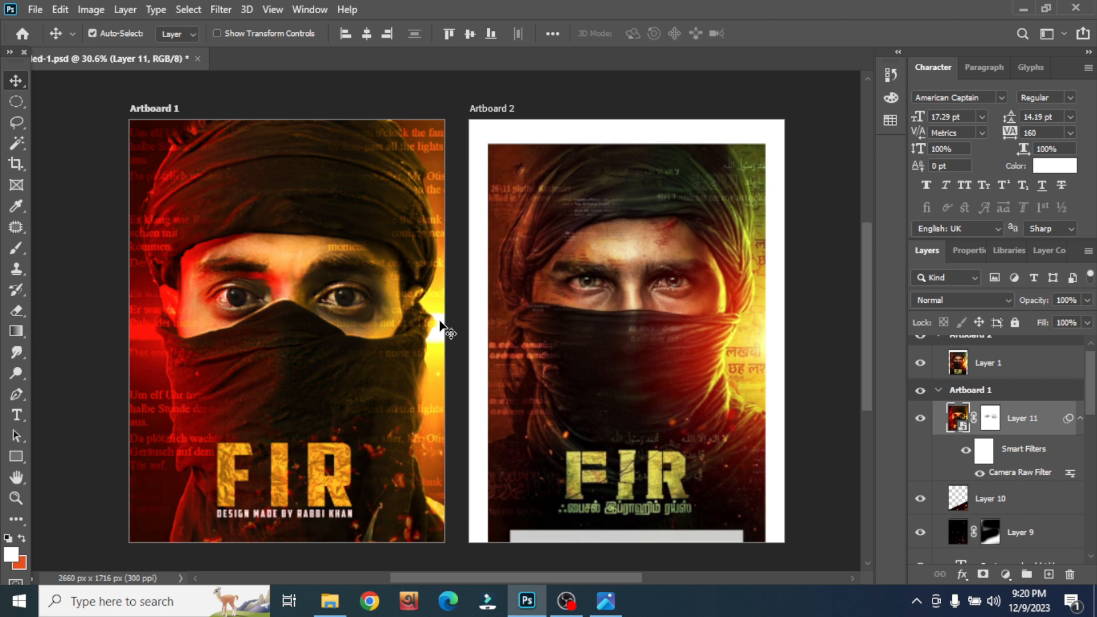
scroll(277, 331, "up", 1)
scroll(235, 348, "up", 2)
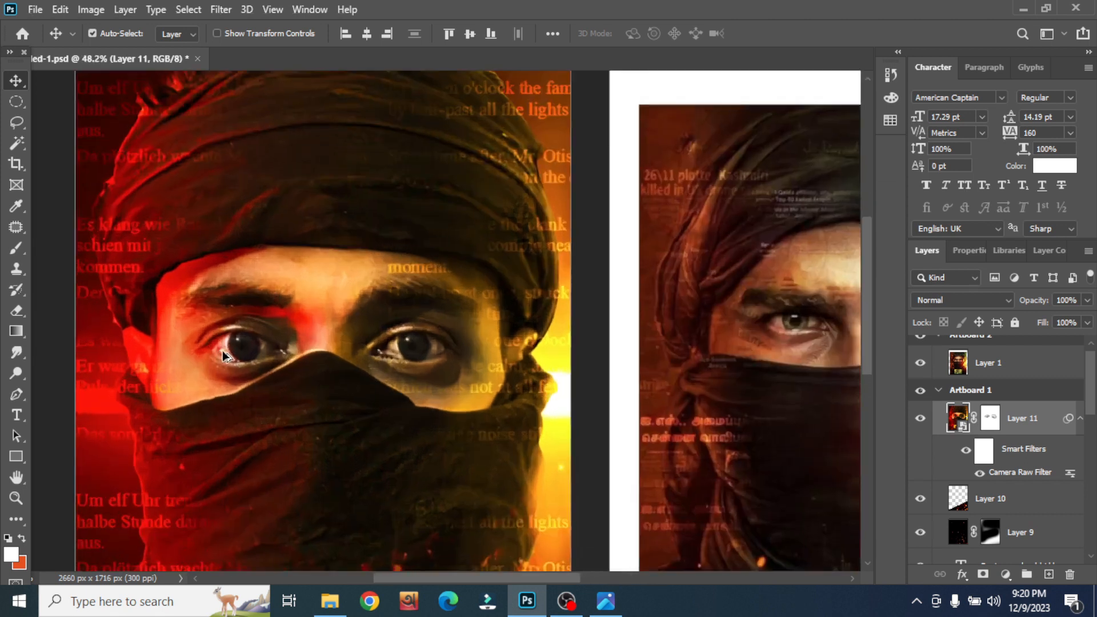
scroll(246, 351, "down", 2)
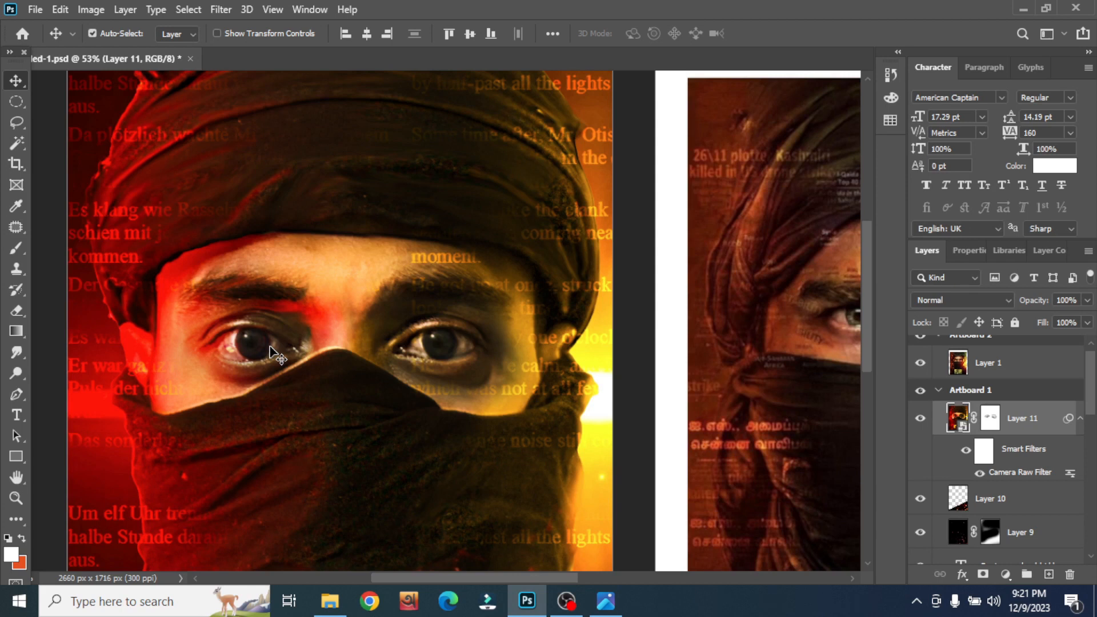
scroll(277, 361, "down", 2)
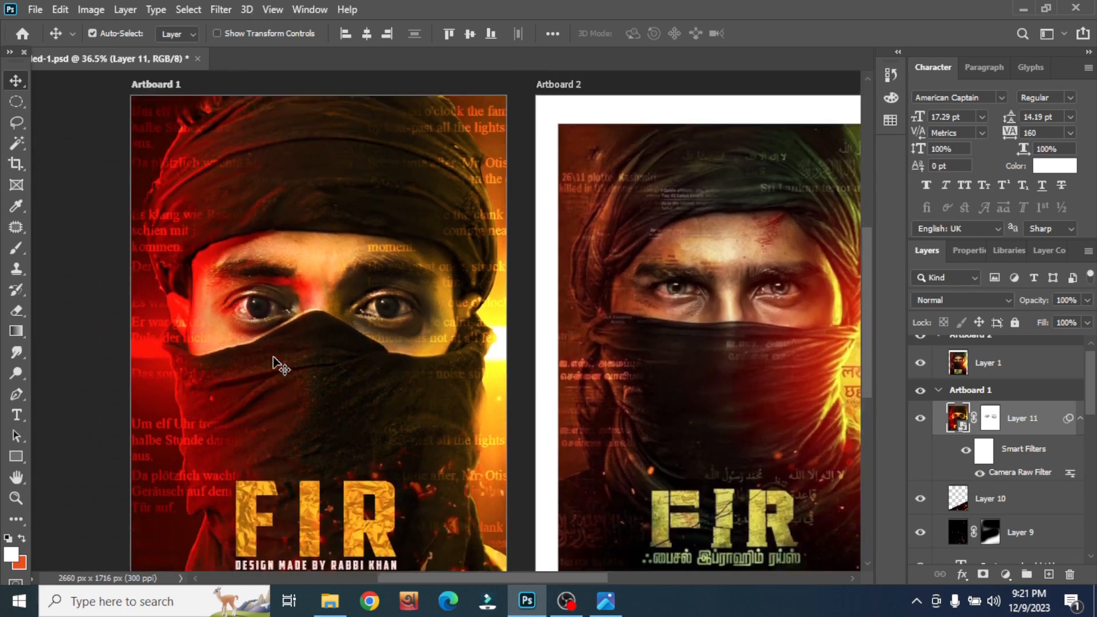
scroll(209, 308, "up", 2)
scroll(209, 309, "up", 2)
scroll(190, 325, "down", 1)
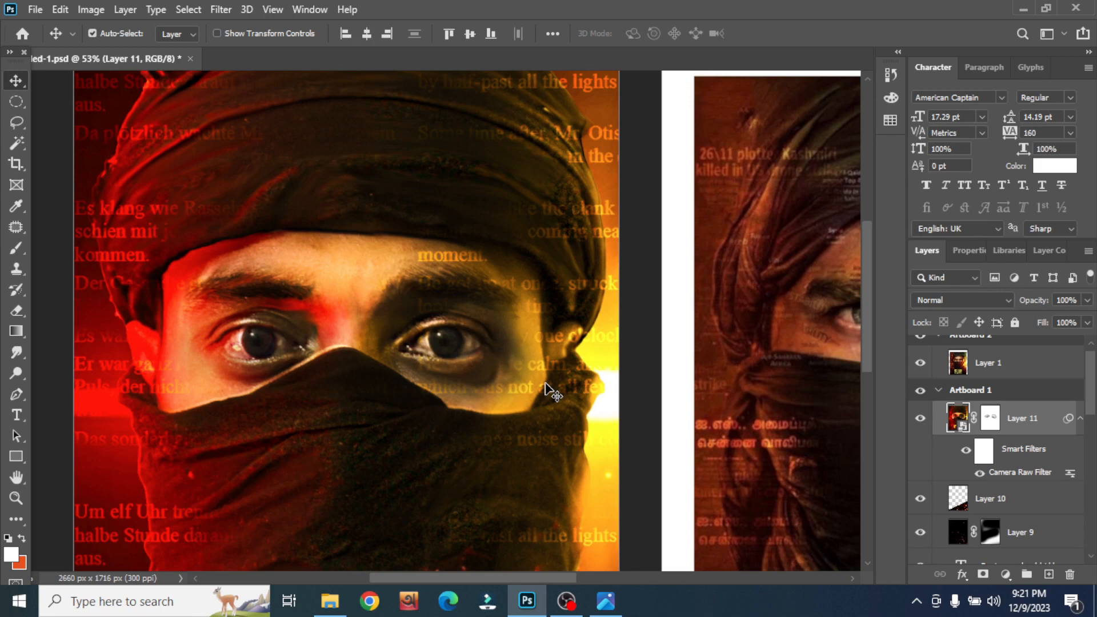
scroll(509, 402, "up", 2)
scroll(310, 340, "up", 1)
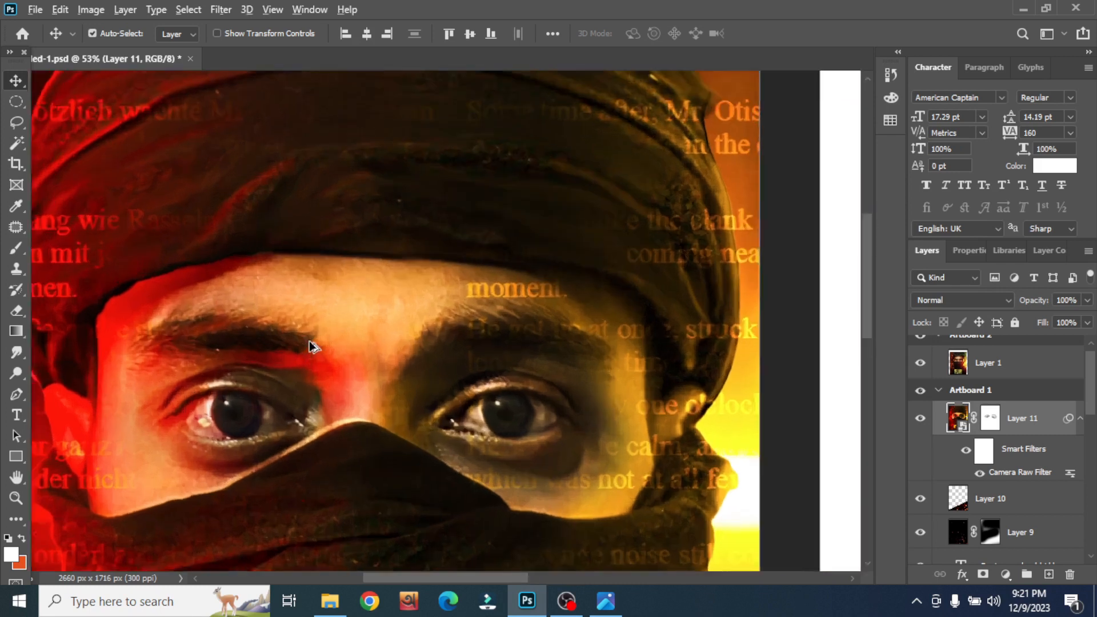
scroll(309, 342, "up", 3)
scroll(306, 342, "up", 2)
scroll(330, 343, "down", 4)
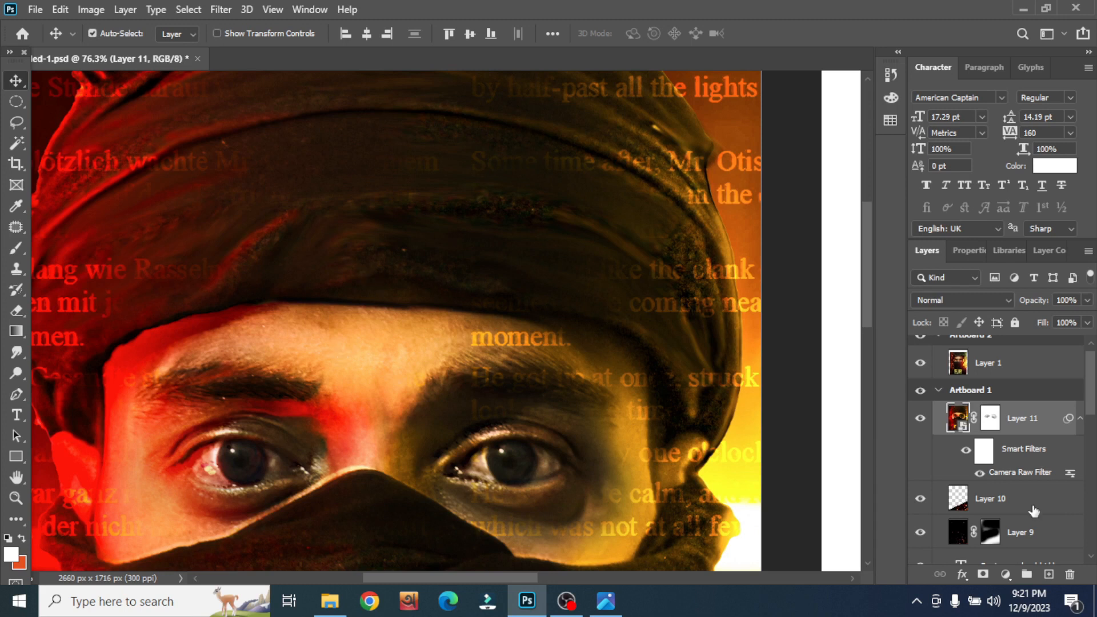
Select Layer 9 and inspect the Underlying Layer Blend If range in its blending options, discarding any adjustment
scroll(1034, 512, "down", 2)
left_click(1061, 470)
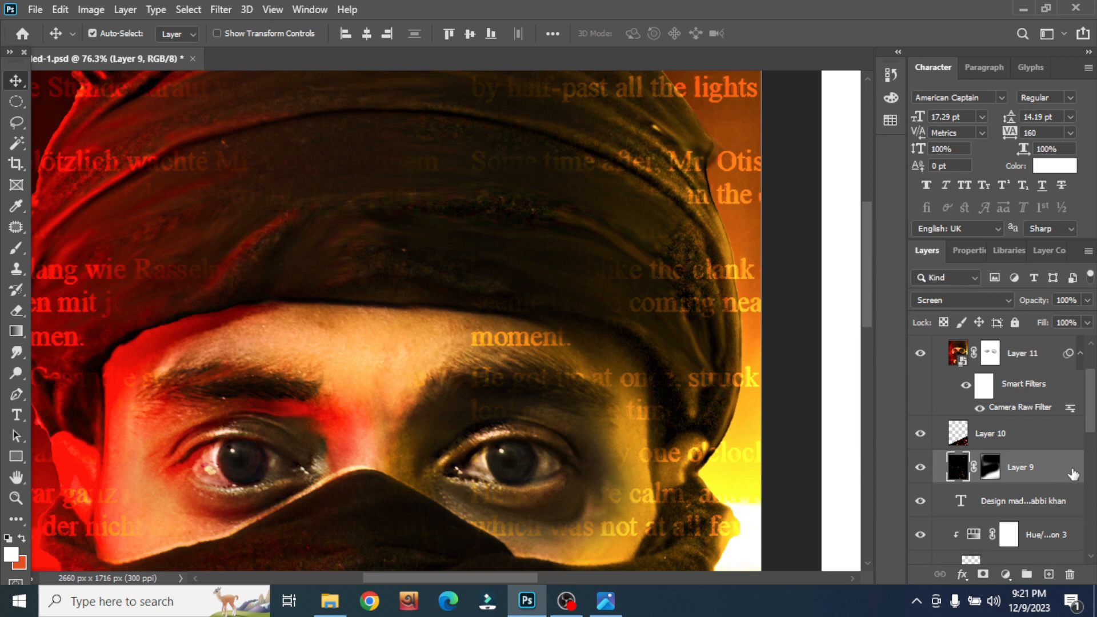
double_click(1071, 474)
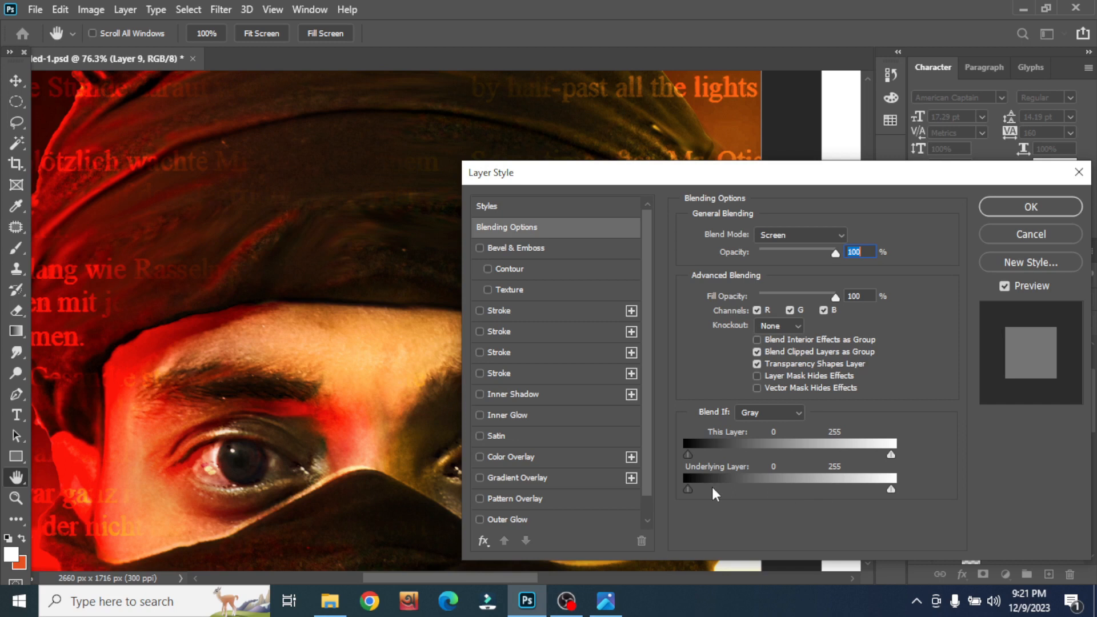
left_click_drag(694, 492, 725, 488)
left_click(1040, 235)
key("v")
View the whole Artboard 1 poster side by side with the Artboard 2 reference for a final comparison
scroll(518, 354, "down", 3)
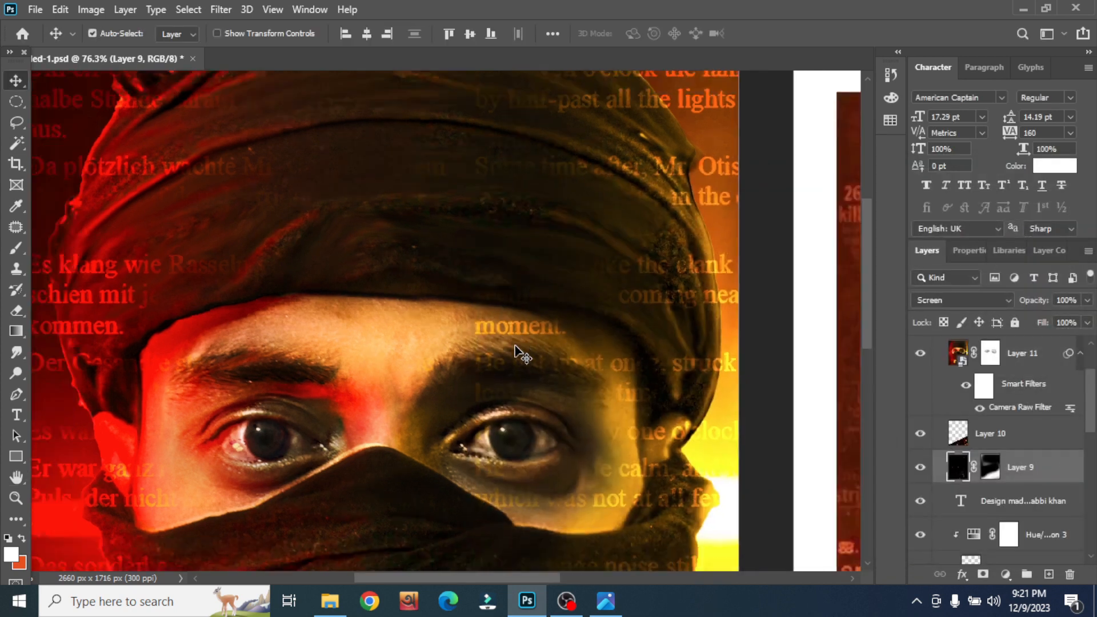
scroll(500, 356, "down", 3)
scroll(487, 357, "down", 2)
scroll(366, 336, "up", 1)
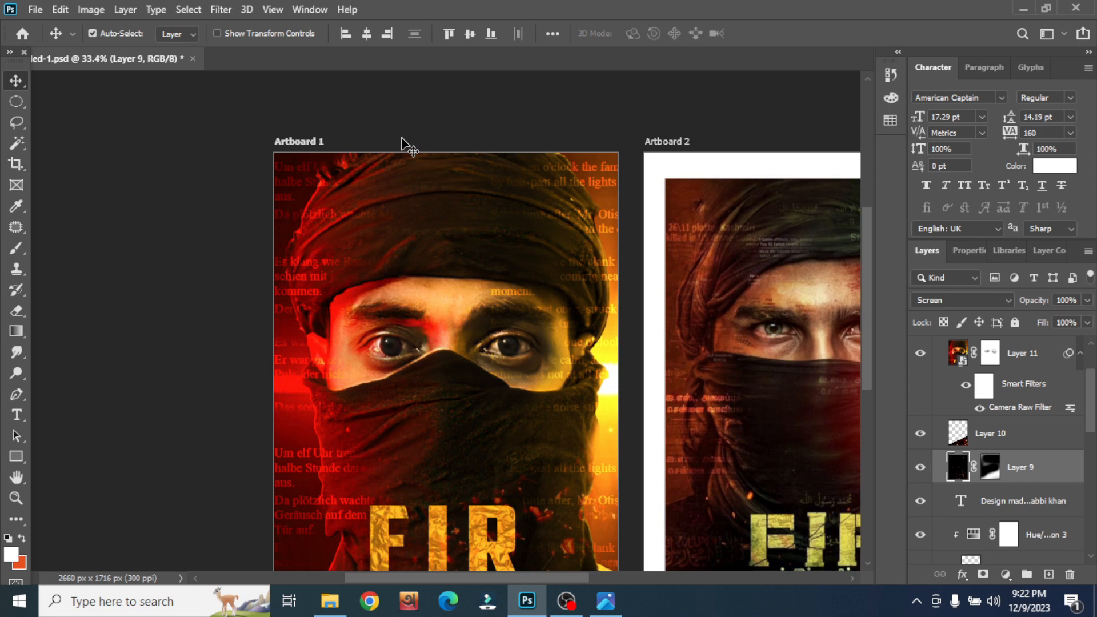
scroll(436, 178, "up", 1)
scroll(434, 178, "down", 1)
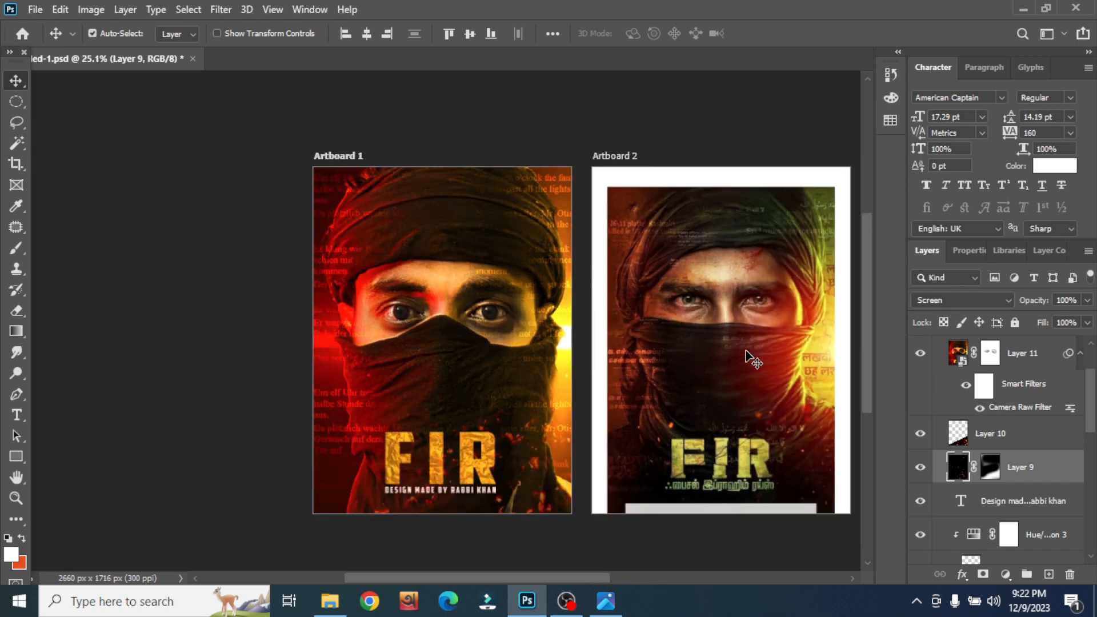
left_click_drag(765, 339, 717, 347)
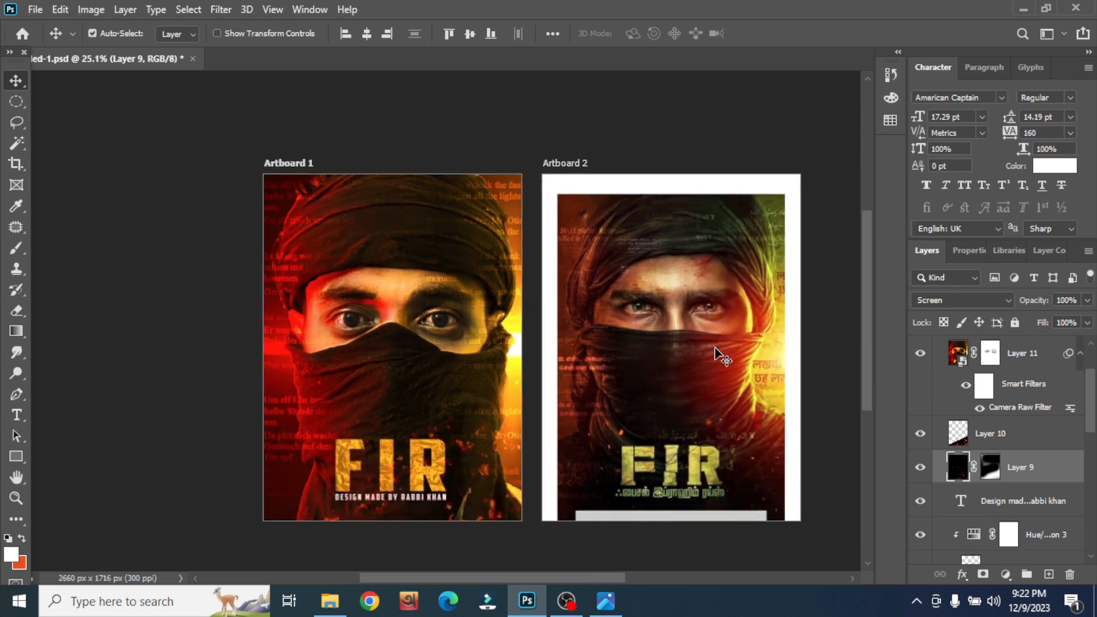